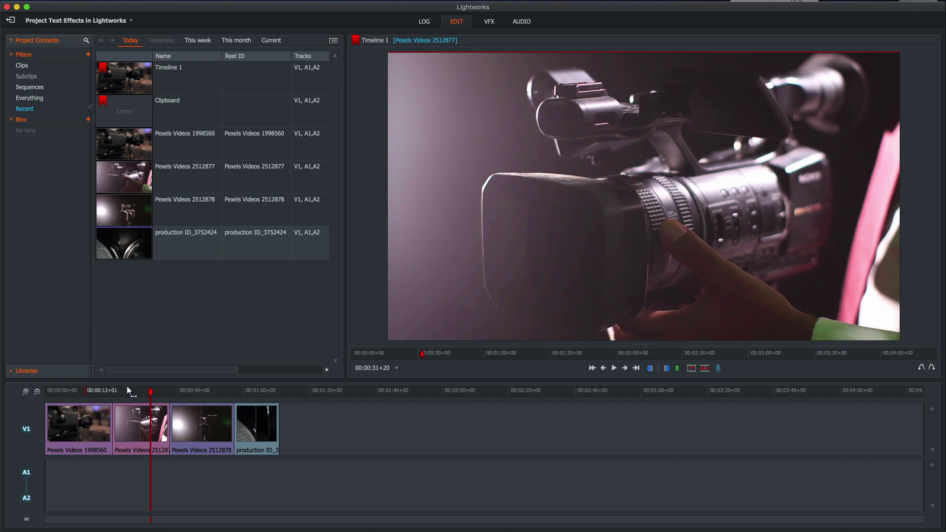
# Step: Cue the first clip of Timeline 1 in the viewer and switch to the VFX page
pyautogui.click(94, 392)
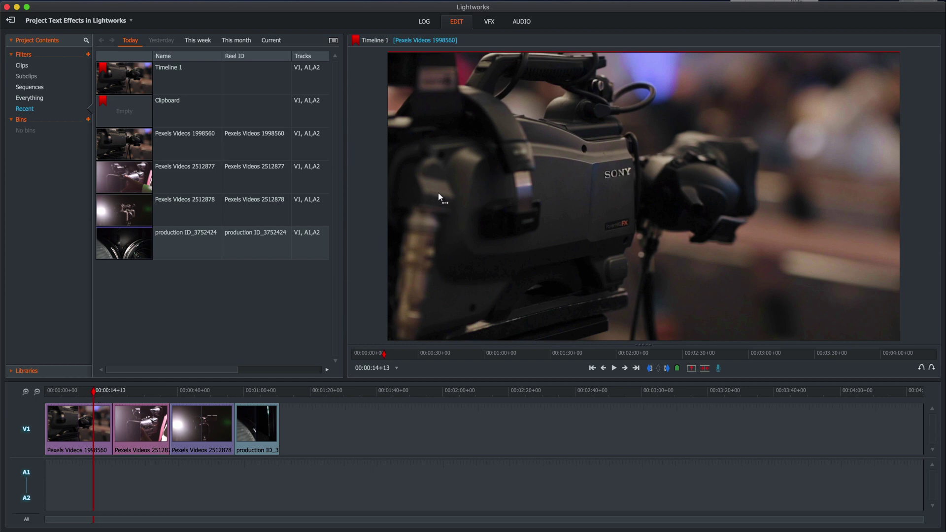
pyautogui.click(491, 23)
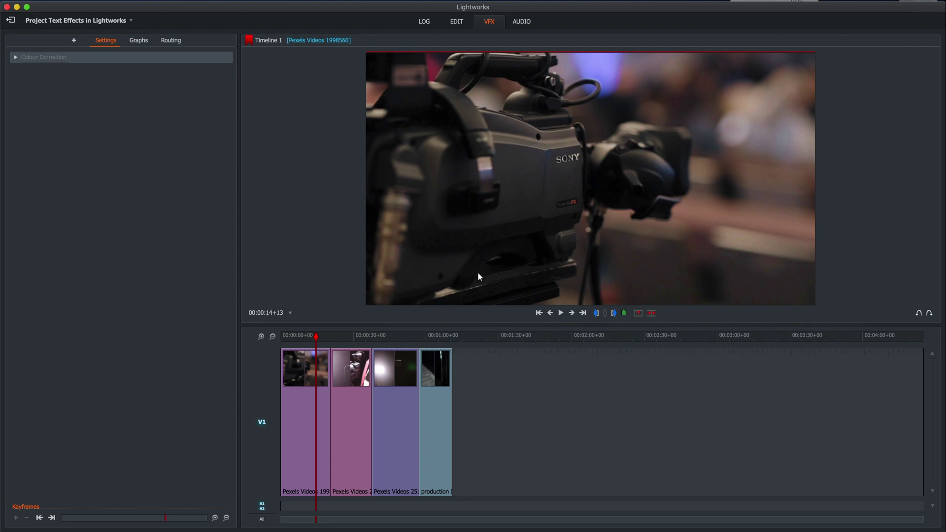
# Step: Bring up the Text effects list and play the second clip from about 23 seconds
pyautogui.click(77, 44)
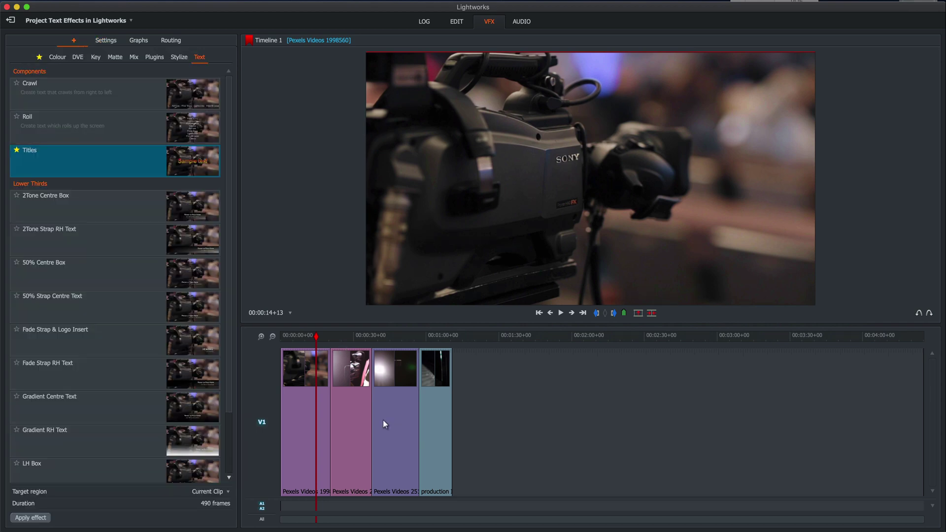
pyautogui.scroll(5, 421, 437)
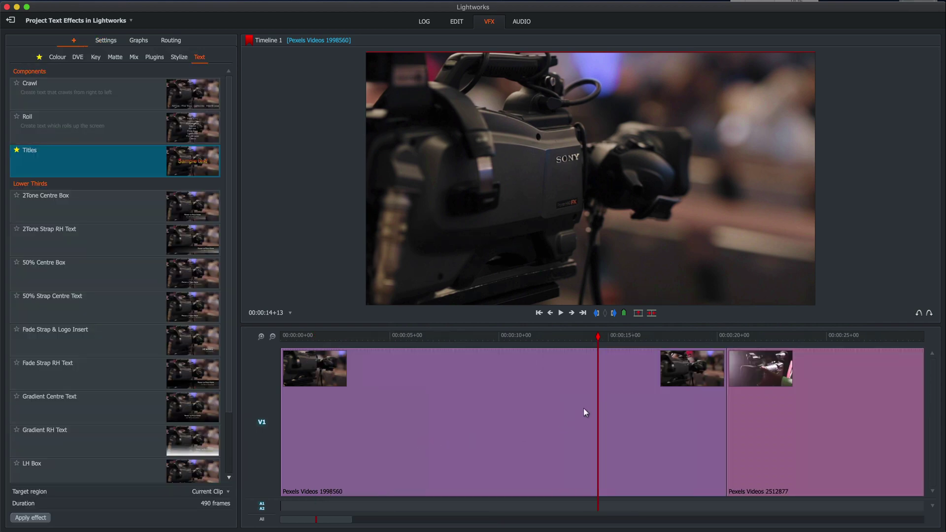
pyautogui.click(792, 338)
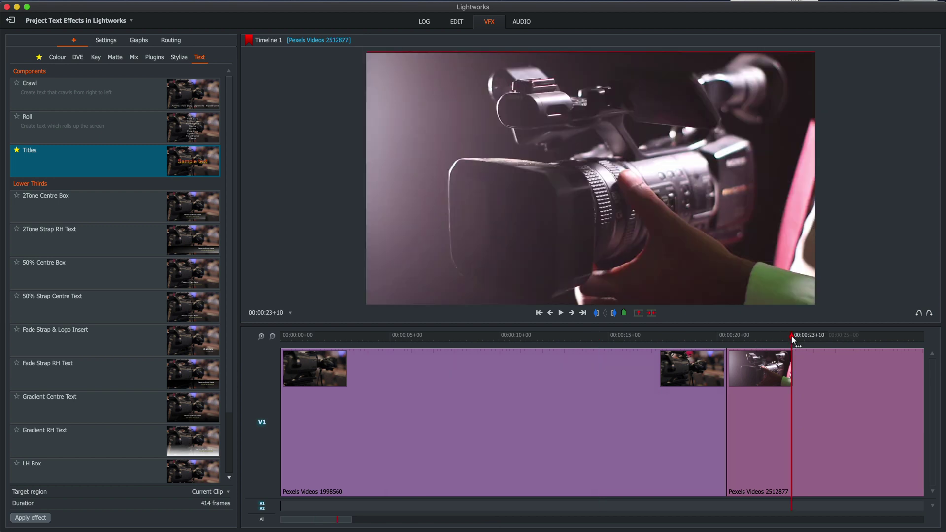
pyautogui.press('space')
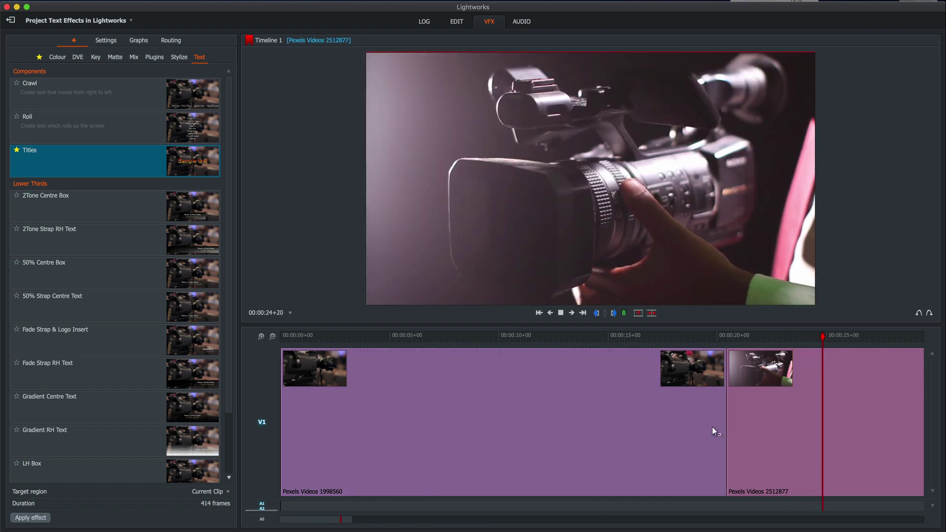
pyautogui.scroll(-5, 711, 427)
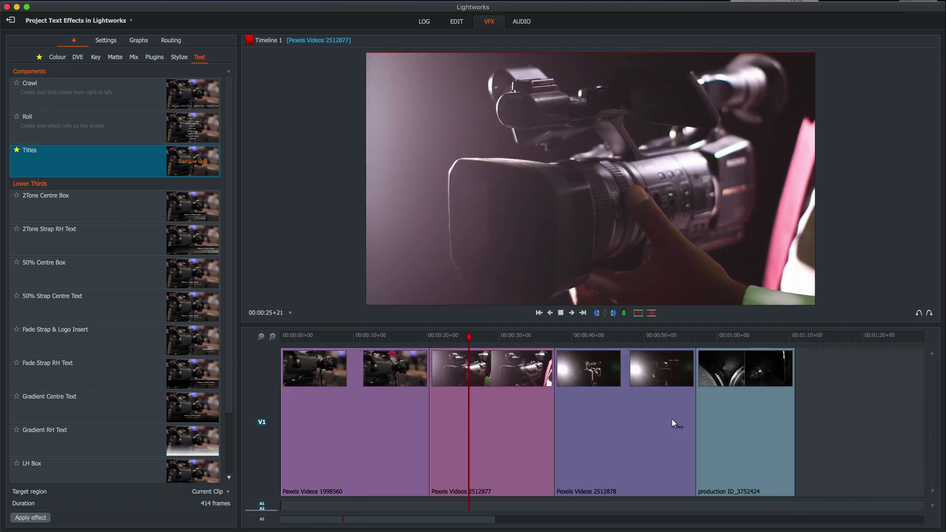
# Step: Mark In and Out around 24–28 s to bound a 95-frame section
pyautogui.click(455, 336)
pyautogui.click(448, 336)
pyautogui.press('space')
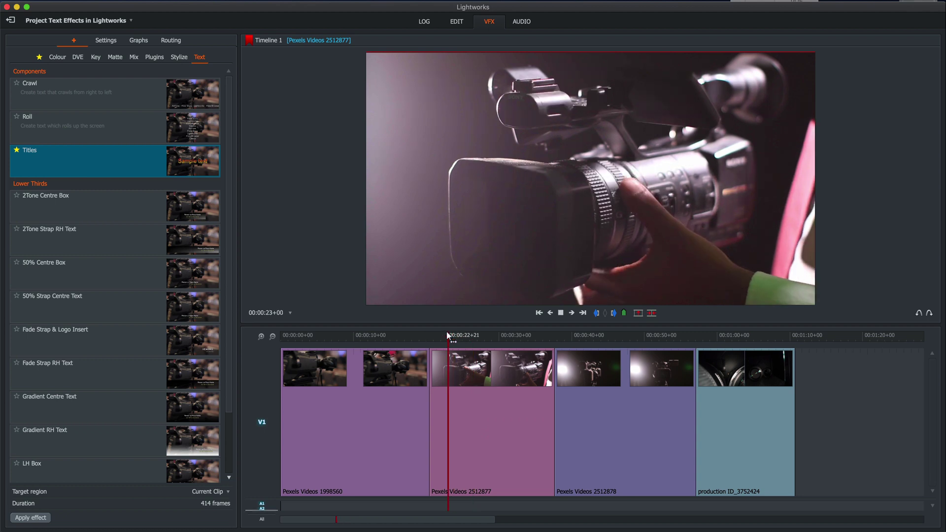
pyautogui.press('space')
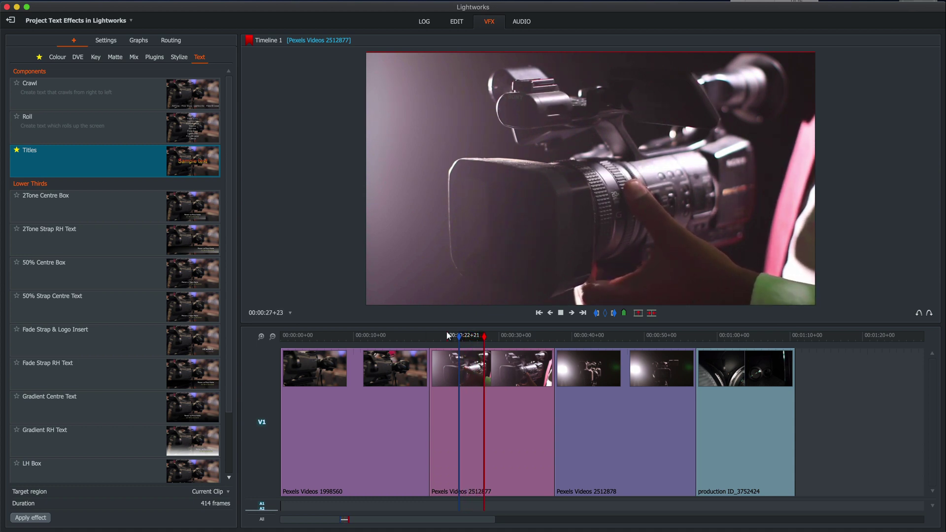
pyautogui.press('o')
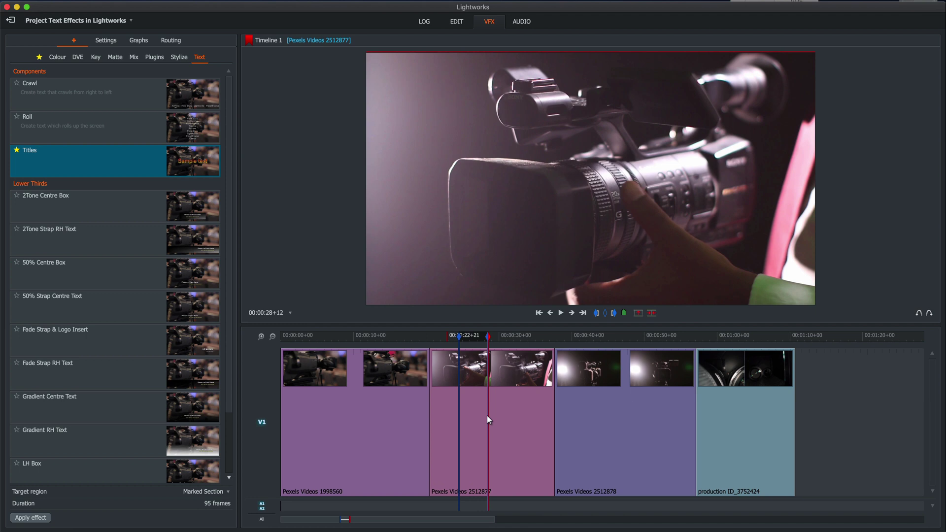
pyautogui.scroll(2, 487, 417)
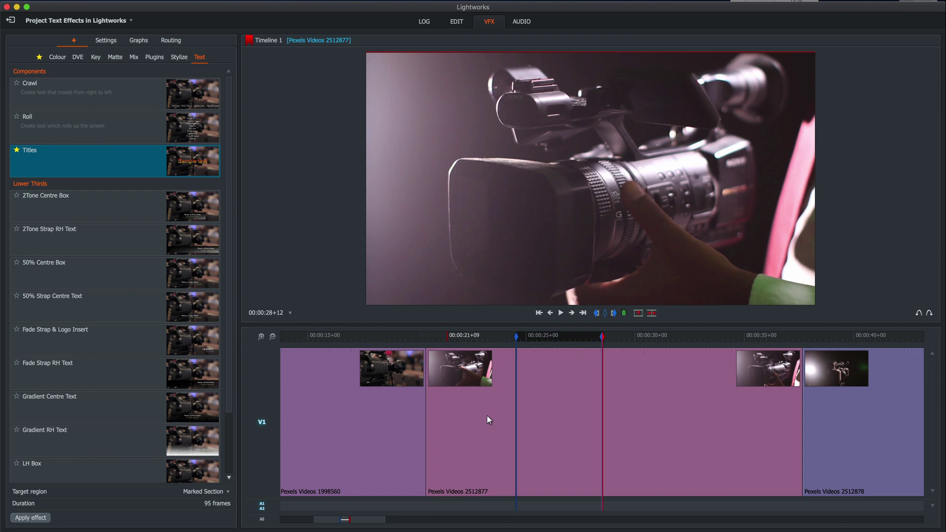
pyautogui.scroll(2, 488, 419)
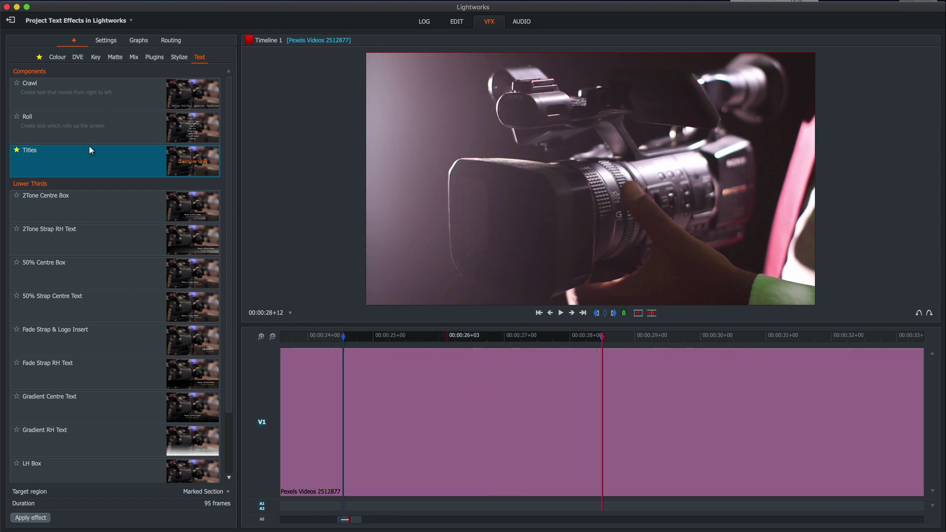
pyautogui.click(72, 91)
pyautogui.click(72, 173)
pyautogui.moveTo(74, 92); pyautogui.dragTo(518, 403)
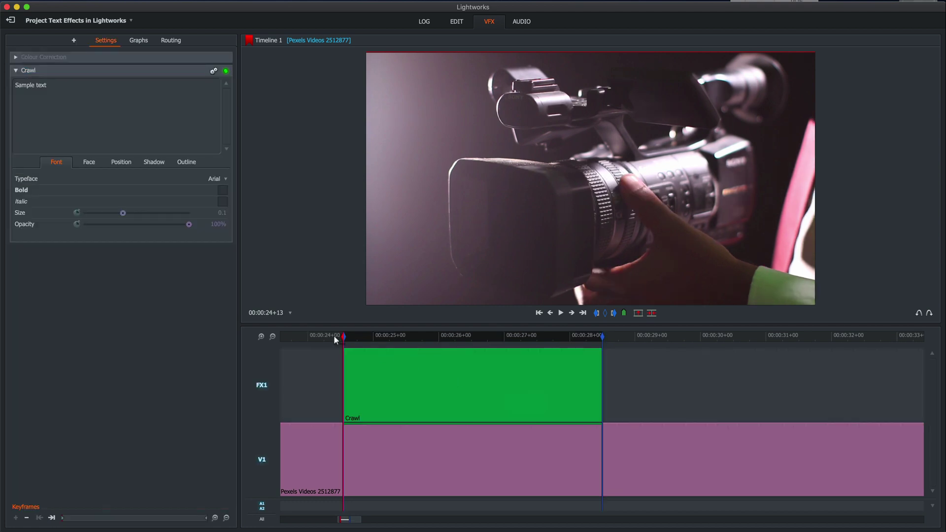
pyautogui.click(306, 338)
pyautogui.press('space')
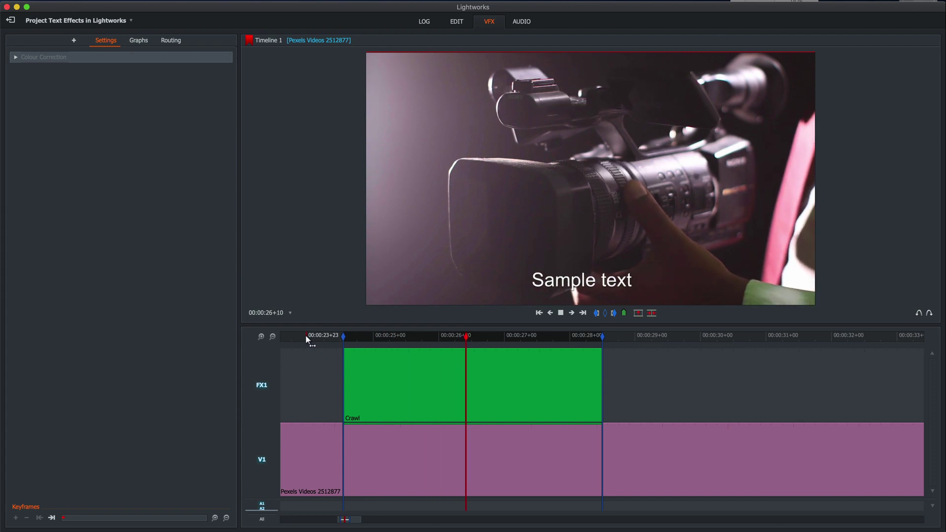
pyautogui.press('space')
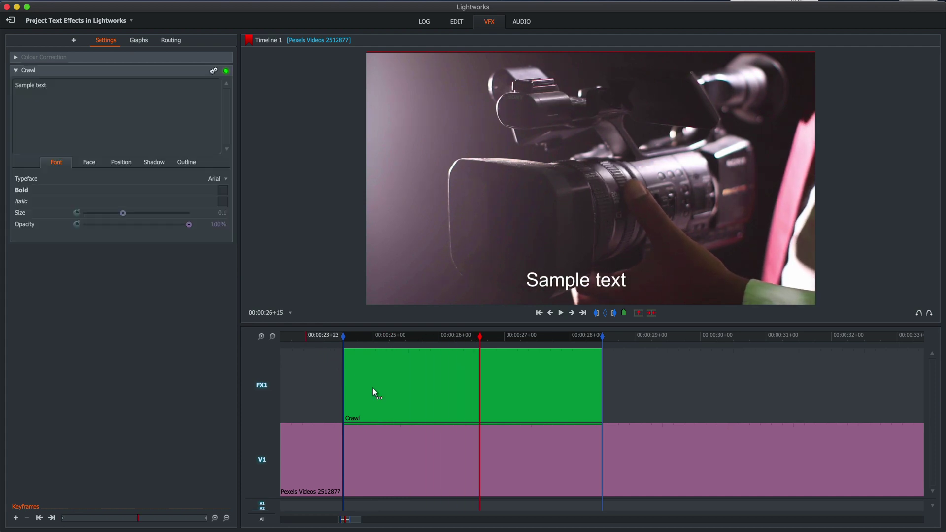
pyautogui.press('Delete')
pyautogui.click(73, 40)
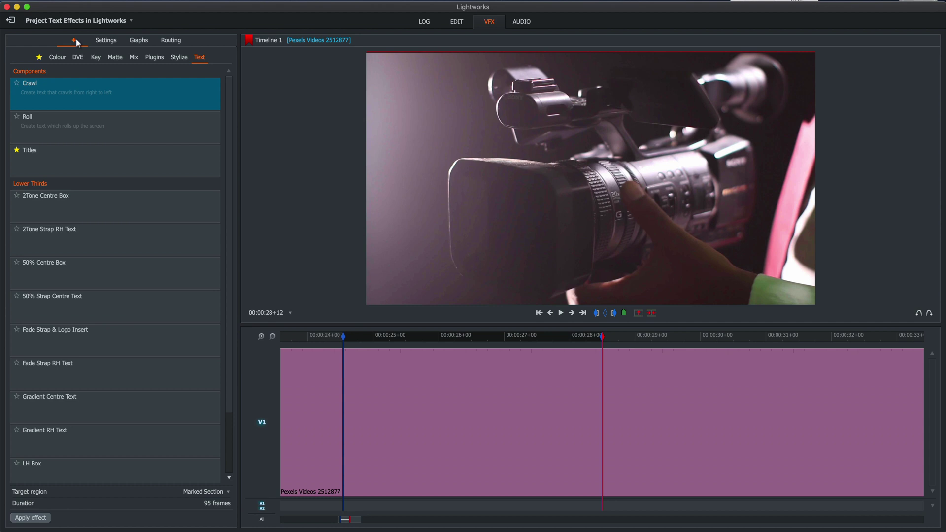
pyautogui.moveTo(98, 128); pyautogui.dragTo(454, 402)
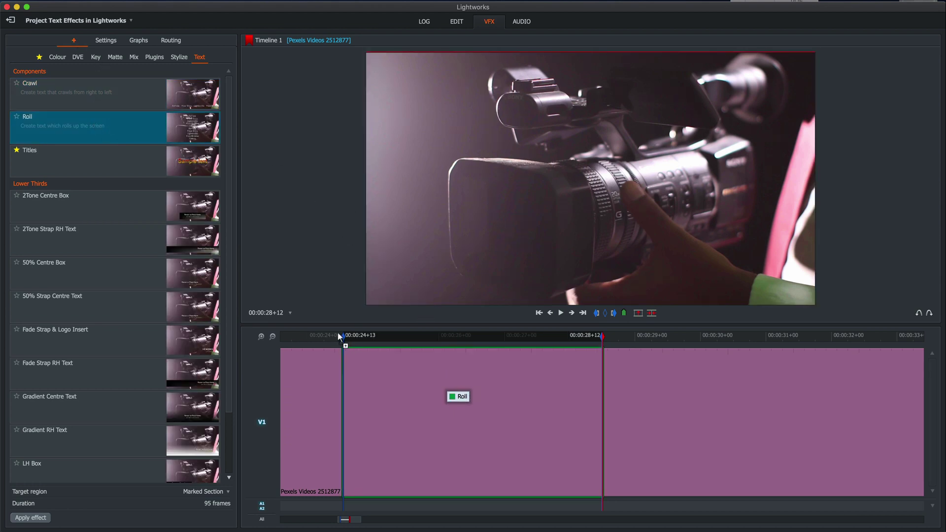
pyautogui.click(331, 336)
pyautogui.press('space')
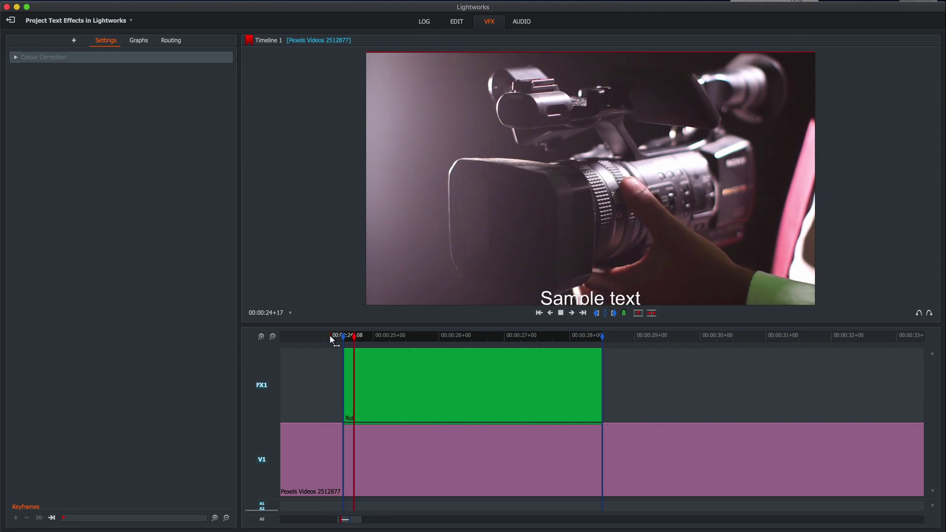
pyautogui.press('space')
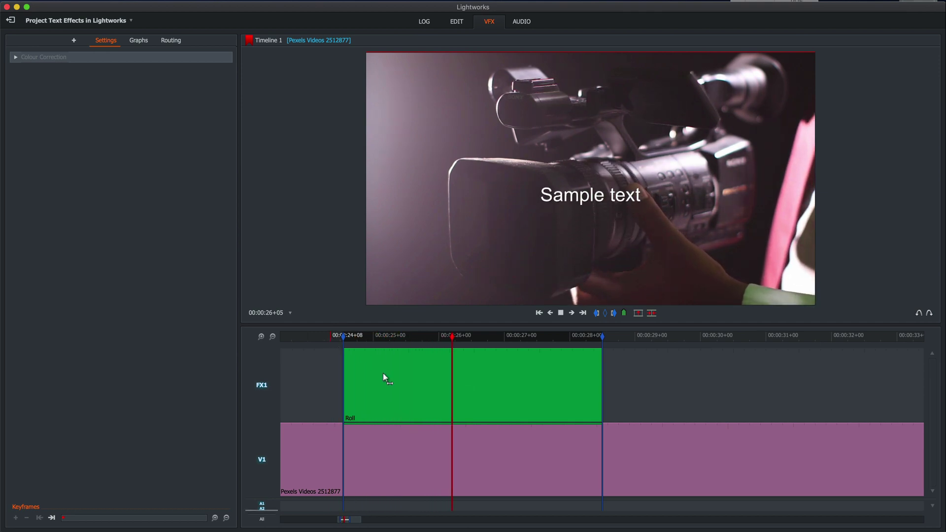
pyautogui.click(404, 387)
pyautogui.press('Delete')
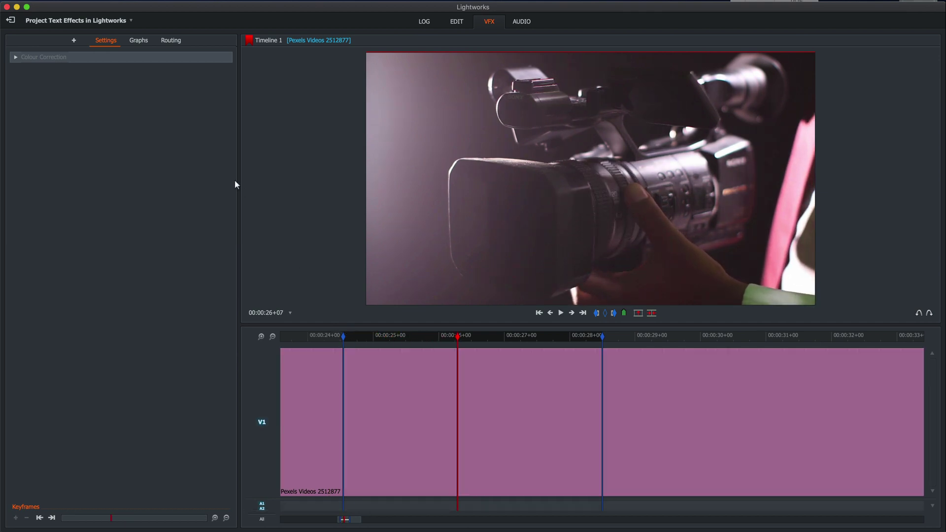
pyautogui.click(72, 39)
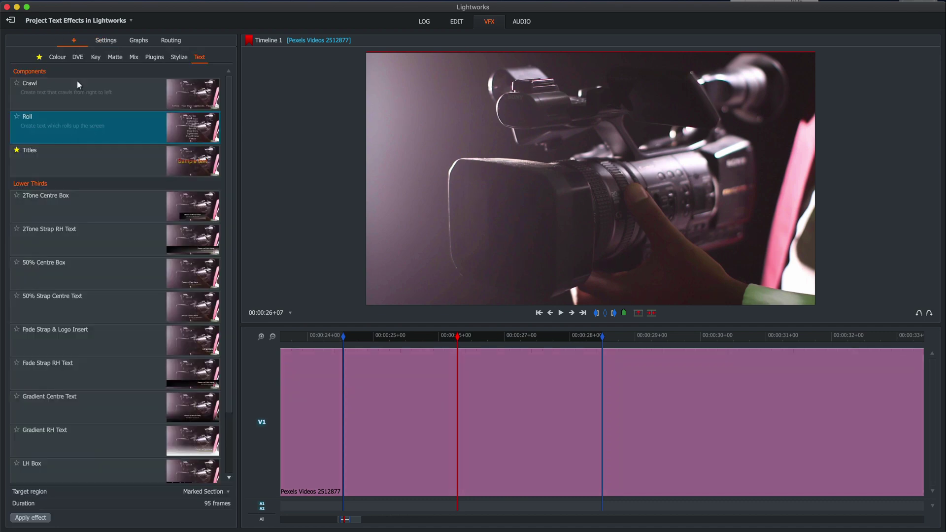
pyautogui.click(76, 164)
pyautogui.moveTo(75, 164); pyautogui.dragTo(453, 410)
pyautogui.click(328, 336)
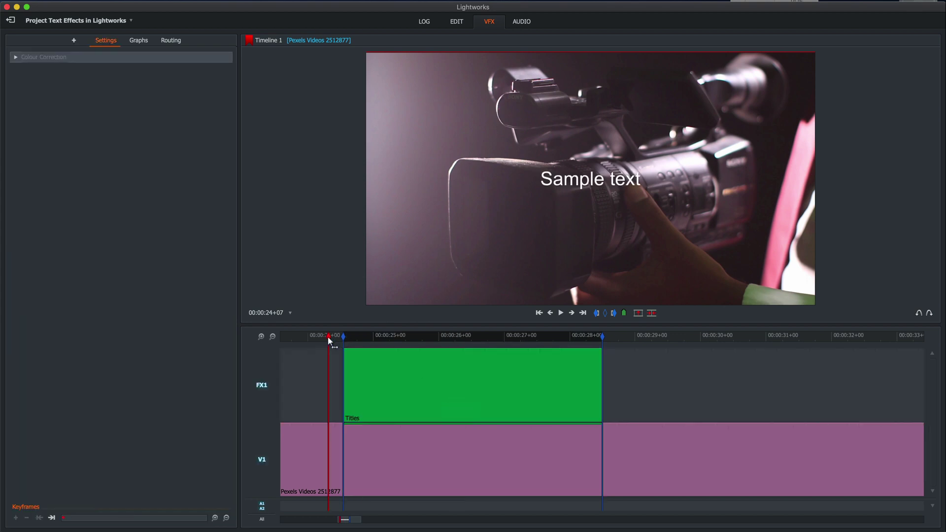
pyautogui.press('space')
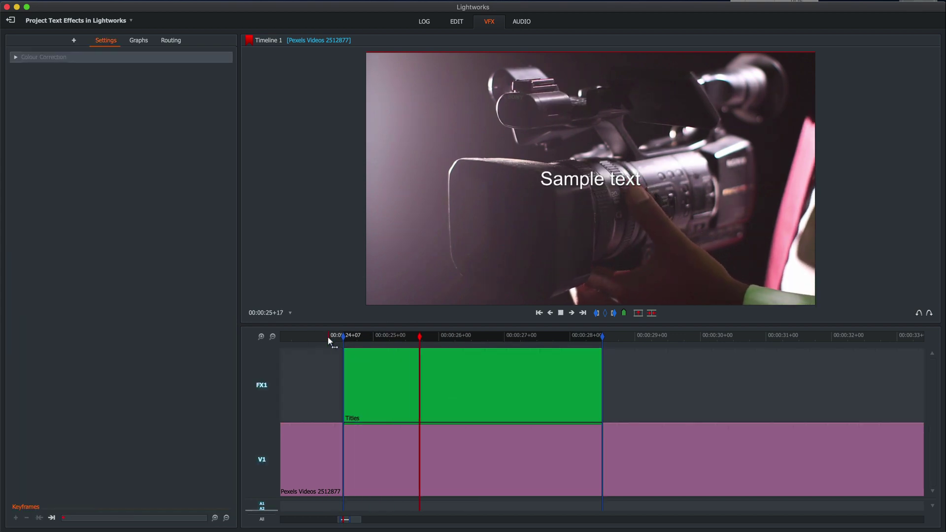
pyautogui.click(382, 400)
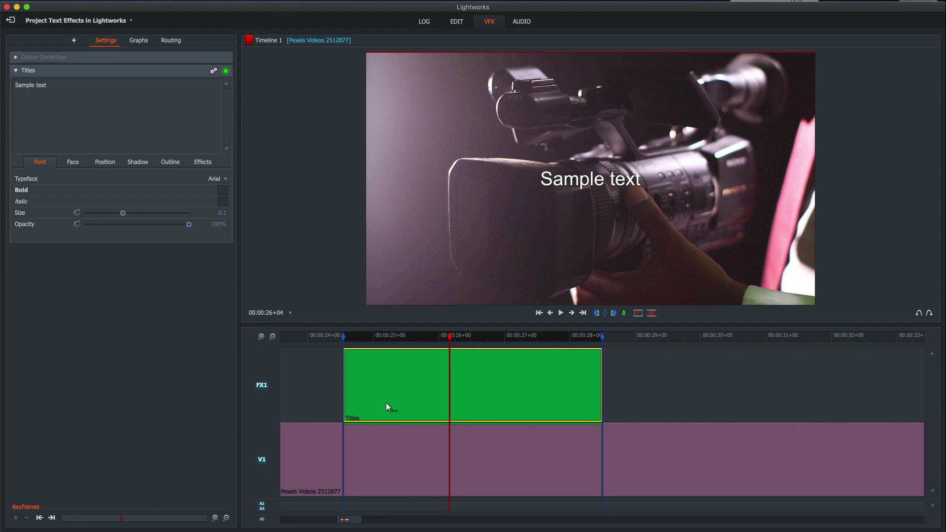
pyautogui.press('Delete')
# Step: Drag a lower-third text effect onto the marked section and preview its heading
pyautogui.click(74, 40)
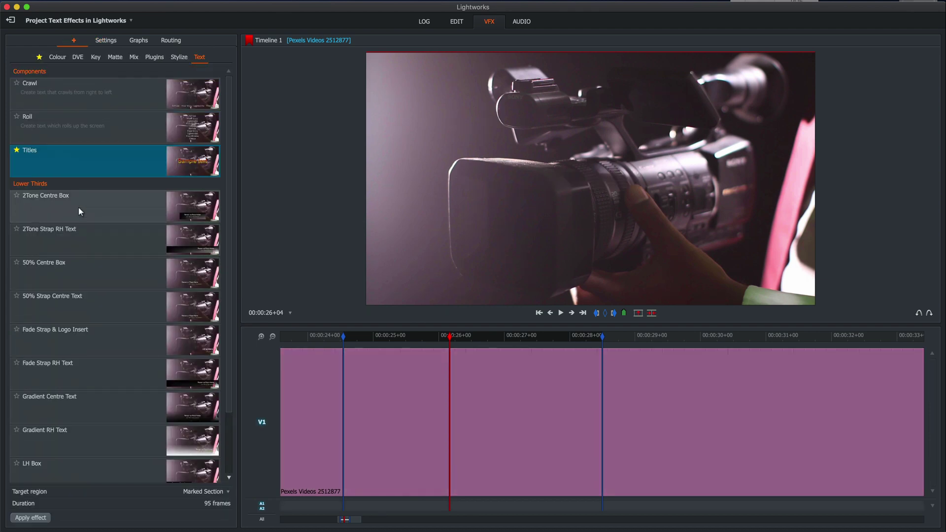
pyautogui.scroll(-2, 126, 236)
pyautogui.scroll(-1, 128, 241)
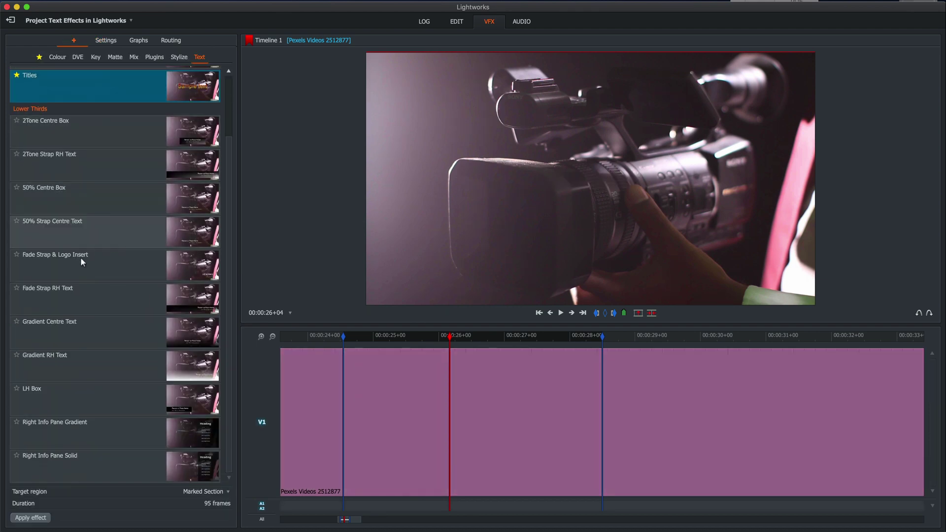
pyautogui.moveTo(79, 260); pyautogui.dragTo(496, 415)
pyautogui.click(326, 338)
pyautogui.press('space')
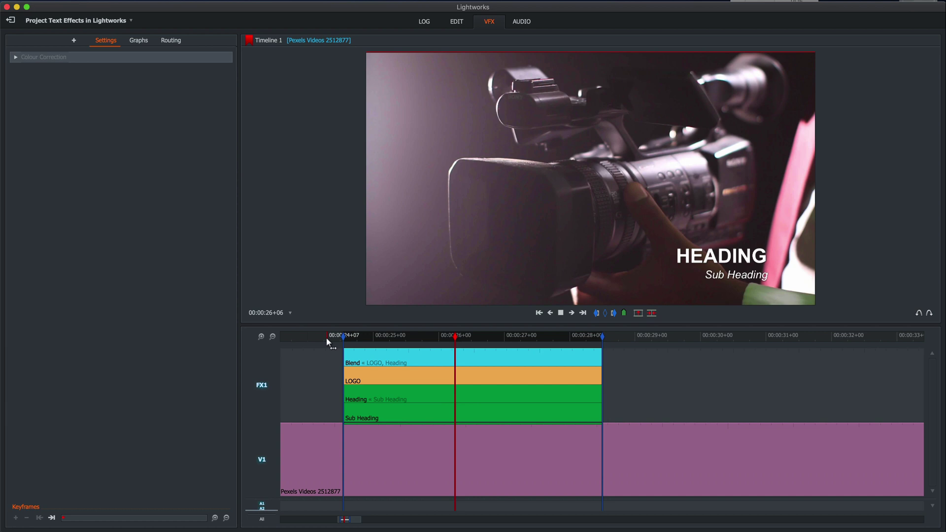
# Step: Delete the Fade Strap & Logo Insert effect, then add and delete the Gradient RH Text lower third
pyautogui.click(460, 373)
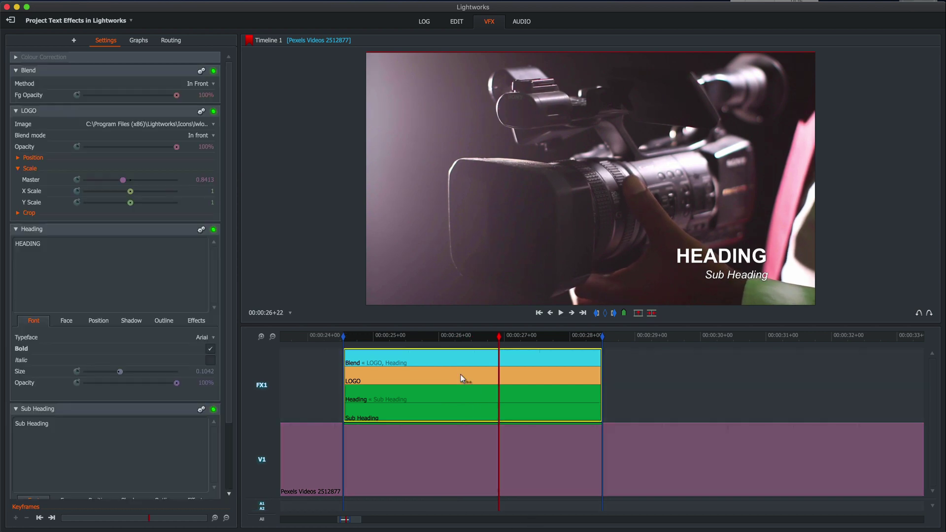
pyautogui.press('Delete')
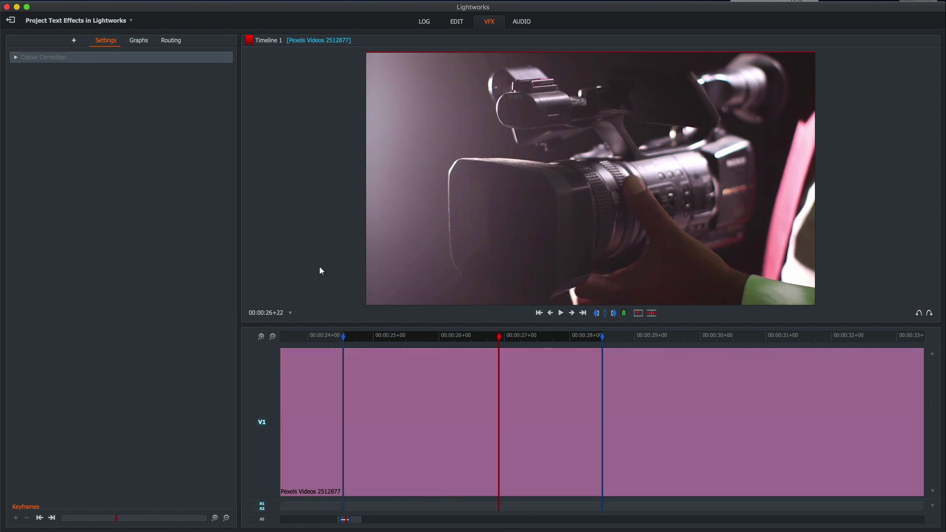
pyautogui.scroll(-2, 149, 253)
pyautogui.moveTo(89, 363); pyautogui.dragTo(476, 418)
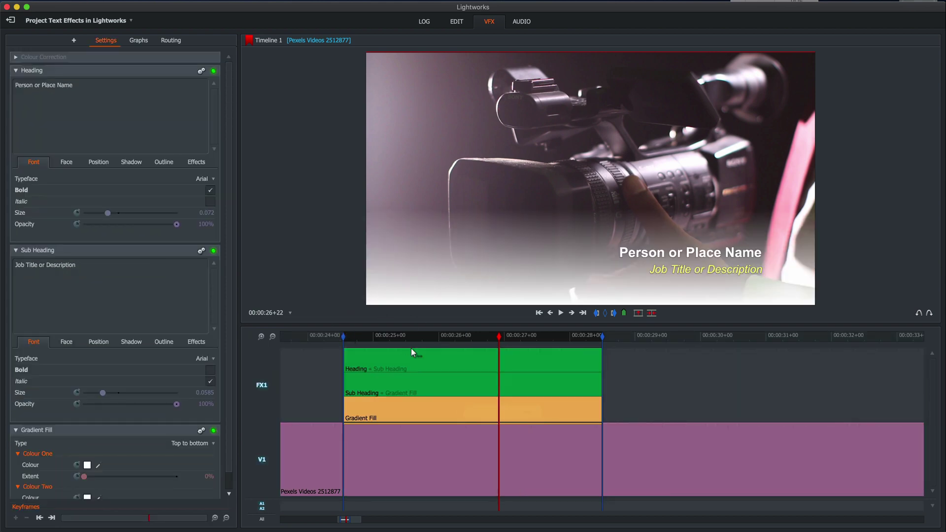
pyautogui.click(456, 369)
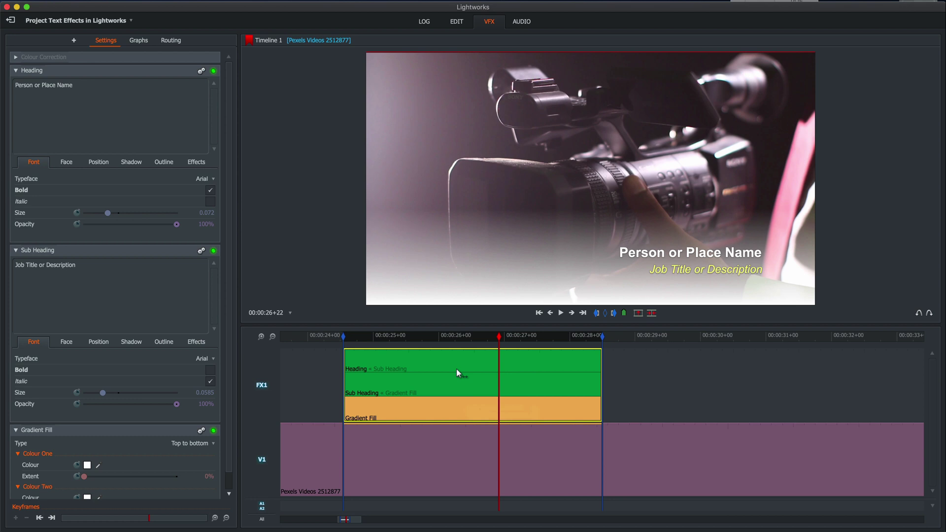
pyautogui.press('Delete')
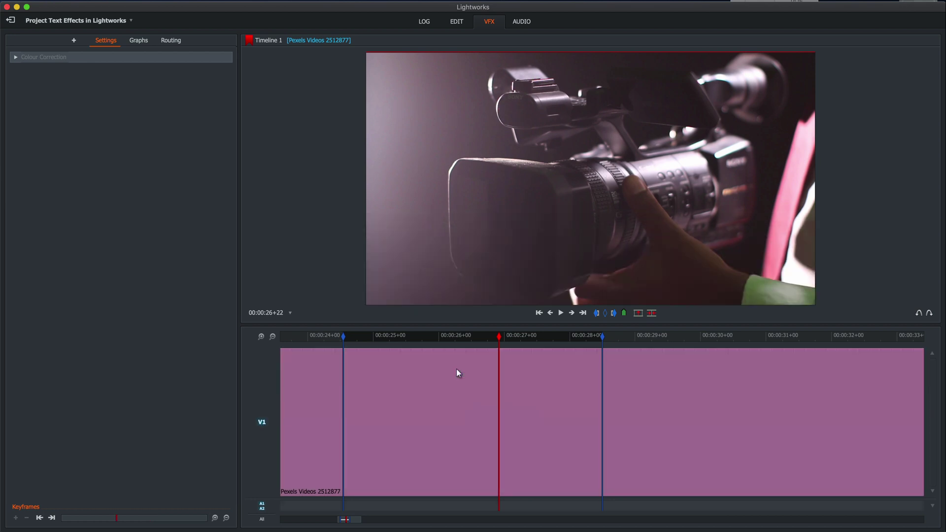
# Step: Place a Titles effect over the section and change its text to 'Life behind the lens'
pyautogui.click(77, 43)
pyautogui.moveTo(58, 161); pyautogui.dragTo(430, 382)
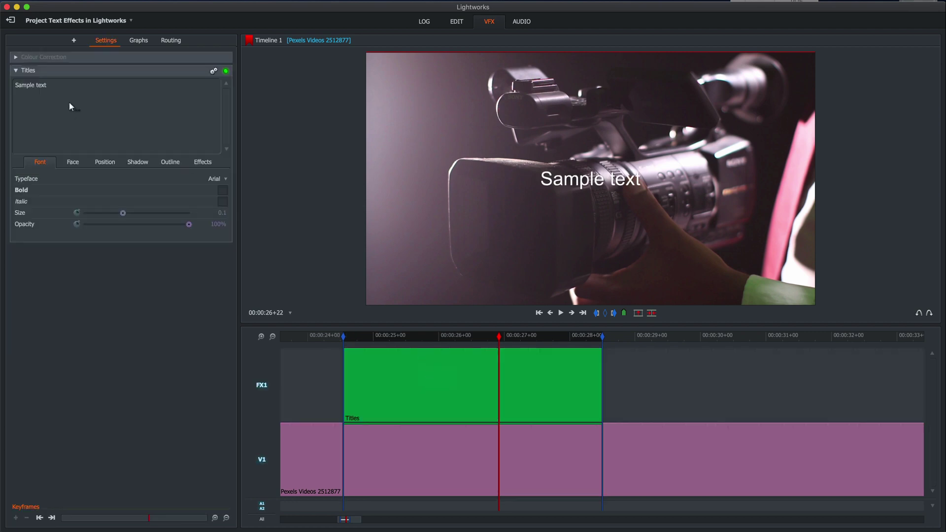
pyautogui.moveTo(62, 85); pyautogui.dragTo(1, 85)
pyautogui.write('Life ')
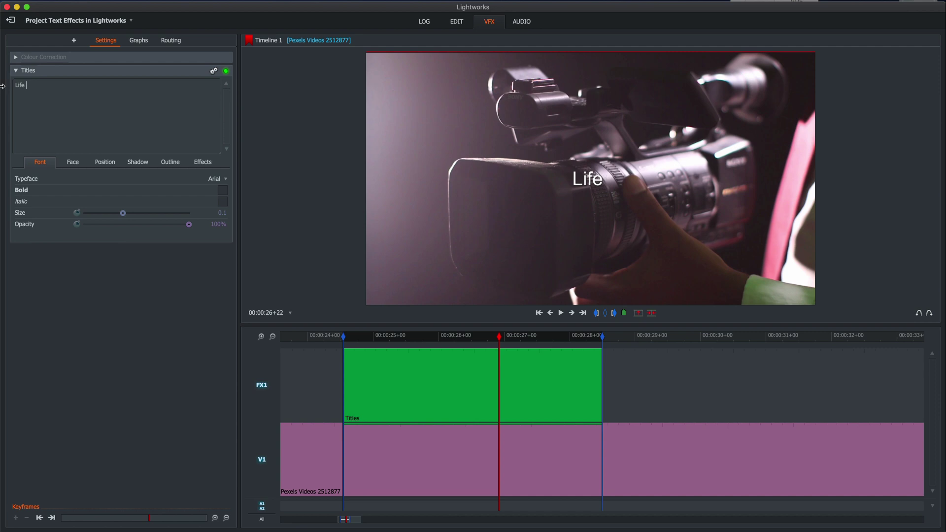
pyautogui.write('behi')
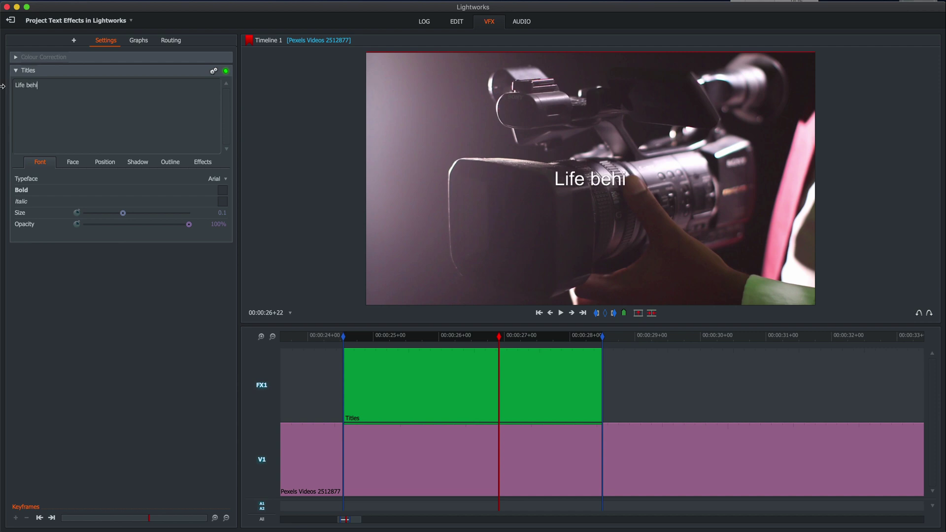
pyautogui.write('nd the lens')
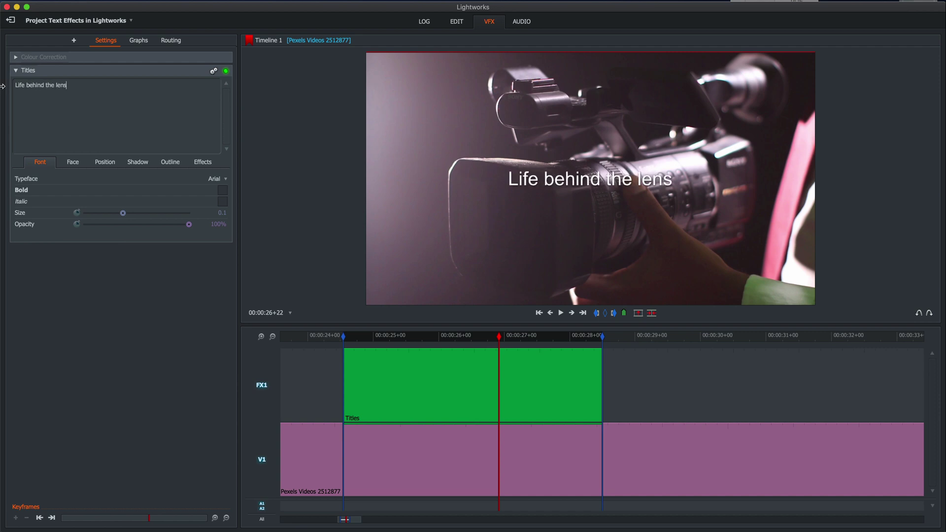
# Step: Style the title in bold Avenir Next at size 0.207 and preview it
pyautogui.click(216, 180)
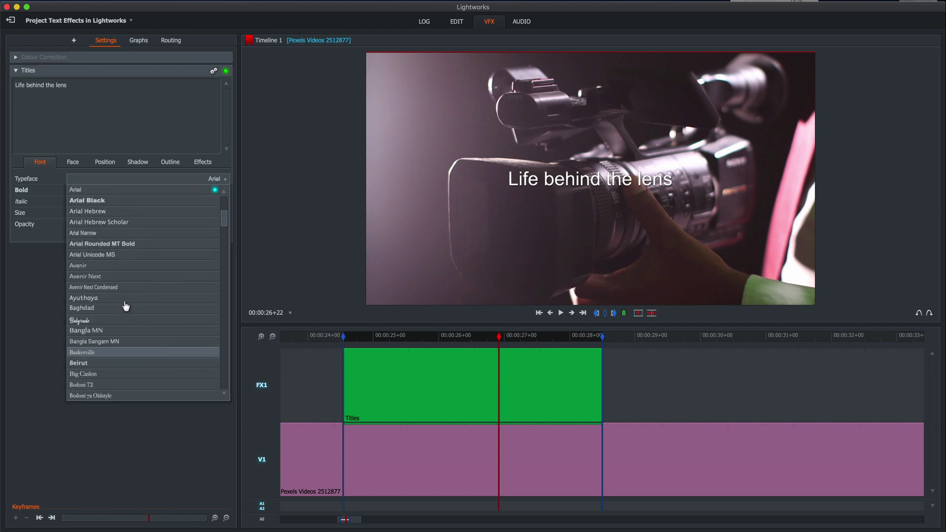
pyautogui.click(102, 276)
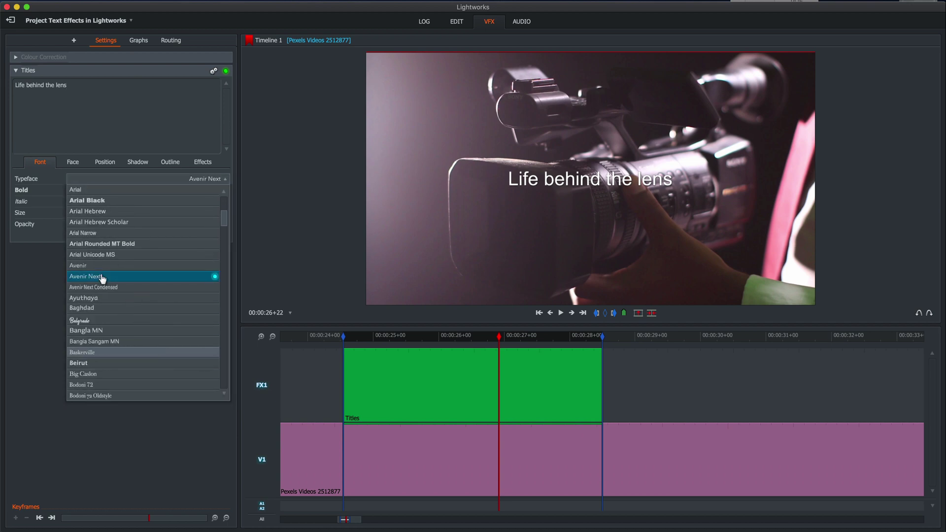
pyautogui.click(221, 193)
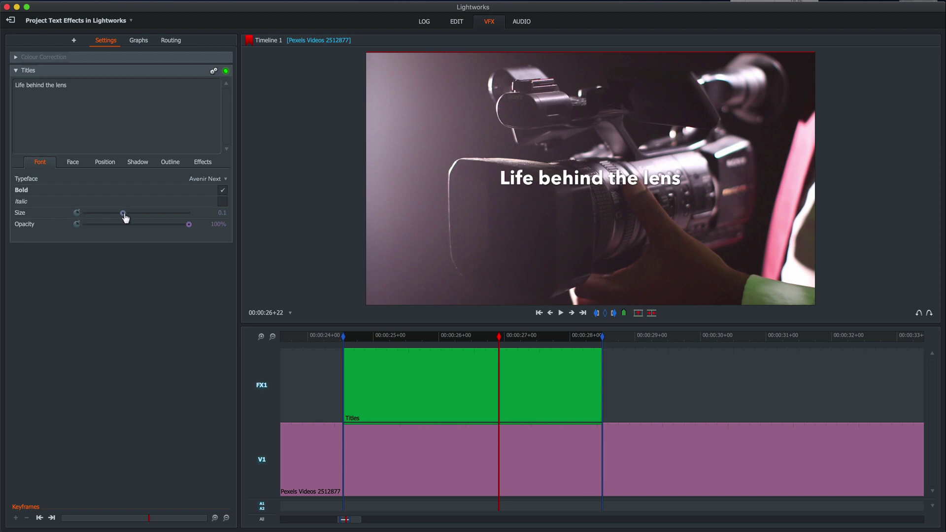
pyautogui.moveTo(123, 213); pyautogui.dragTo(169, 213)
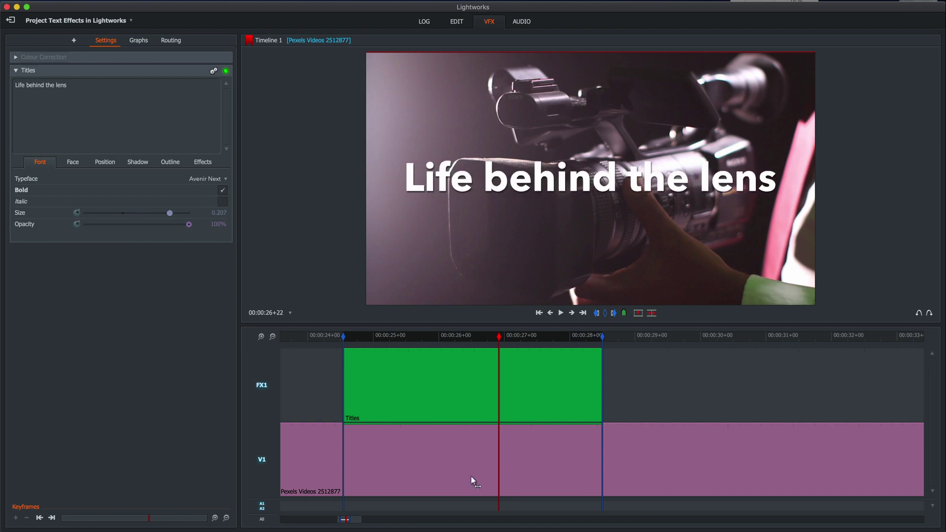
pyautogui.click(311, 339)
pyautogui.press('space')
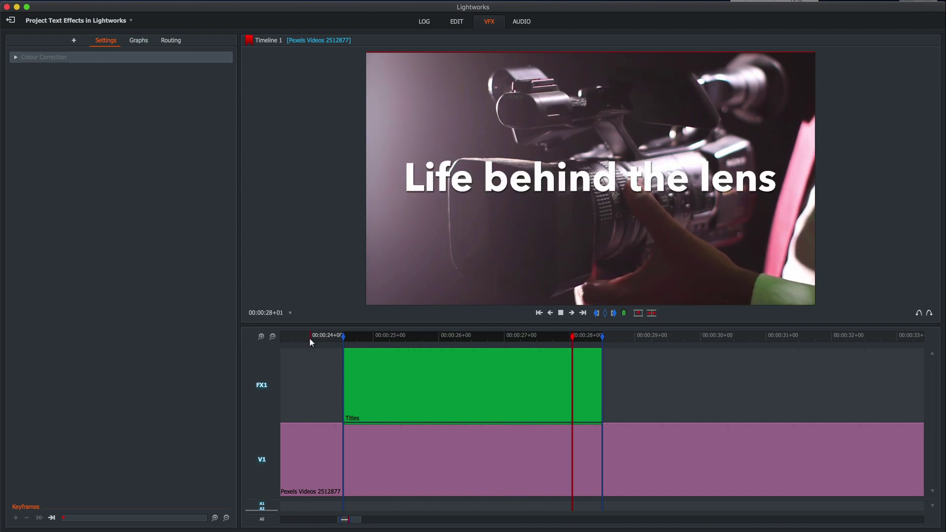
# Step: Set the title's In and Out effects to Fade
pyautogui.press('space')
pyautogui.click(407, 357)
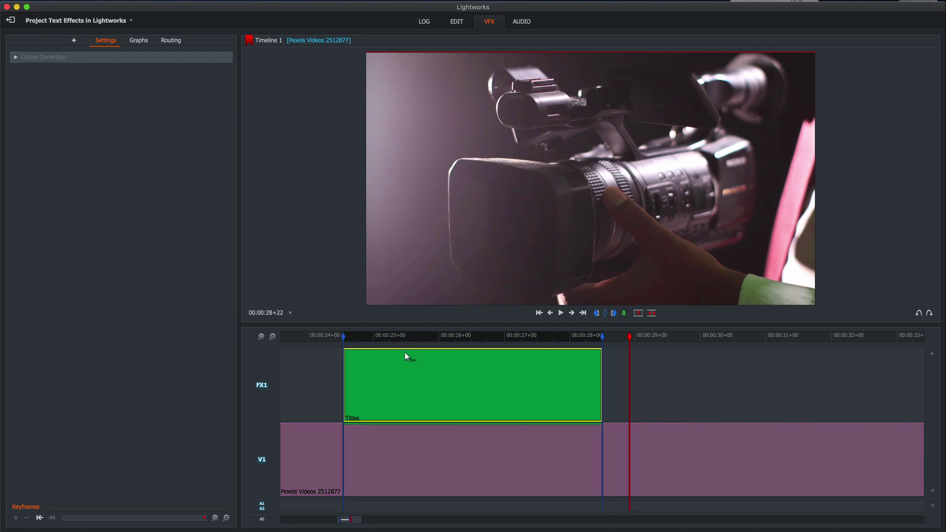
pyautogui.click(403, 336)
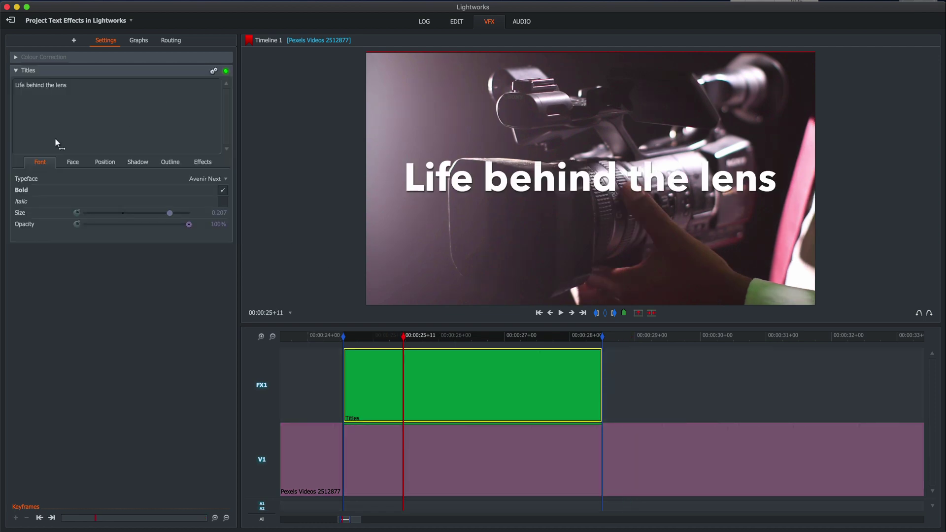
pyautogui.click(201, 161)
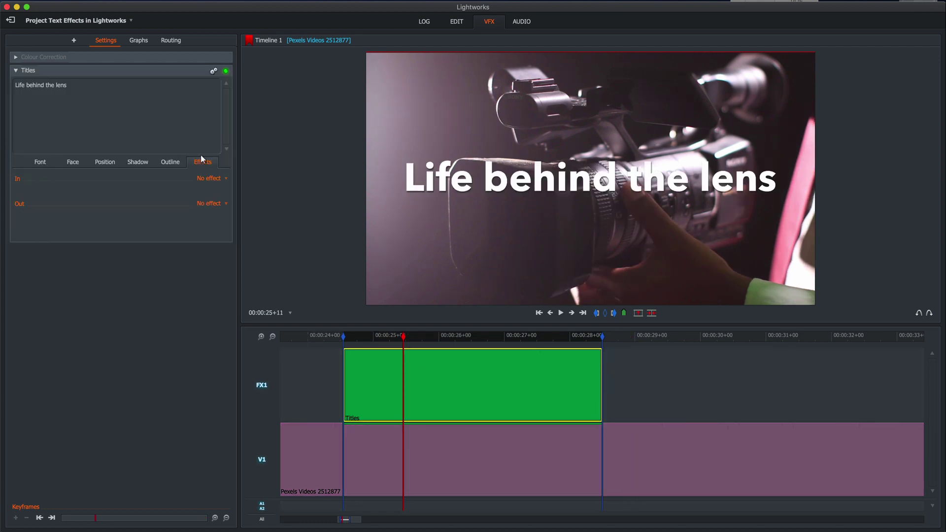
pyautogui.click(223, 180)
pyautogui.click(207, 199)
pyautogui.click(222, 204)
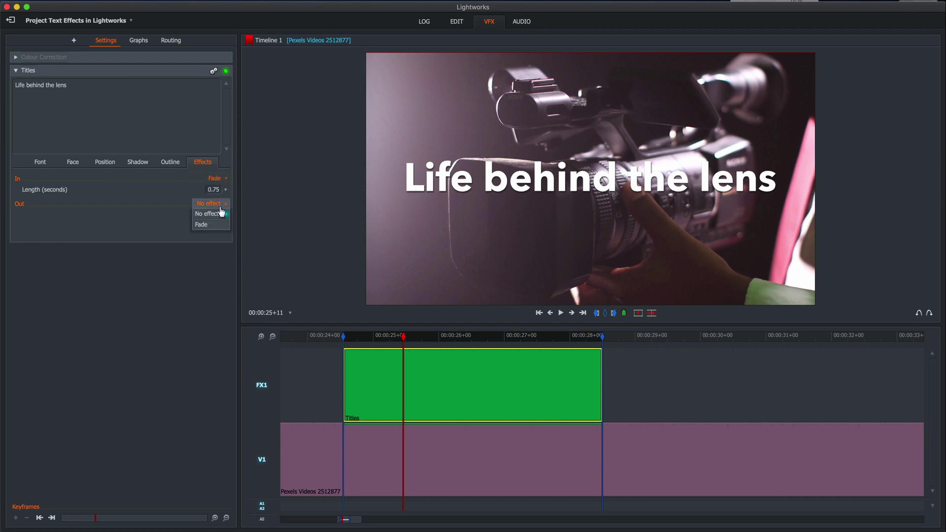
pyautogui.click(213, 226)
# Step: Preview the title's 0.75-second fade in and fade out from before the clip
pyautogui.click(321, 336)
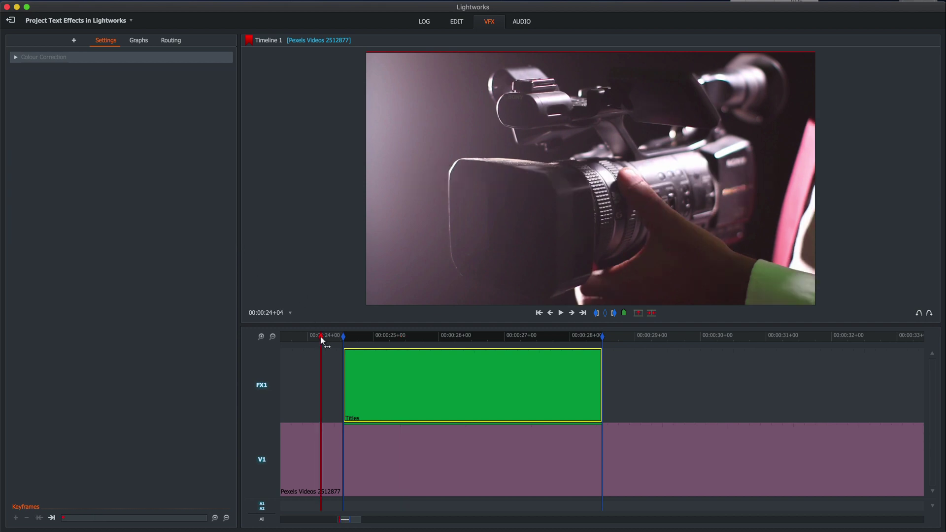
pyautogui.press('space')
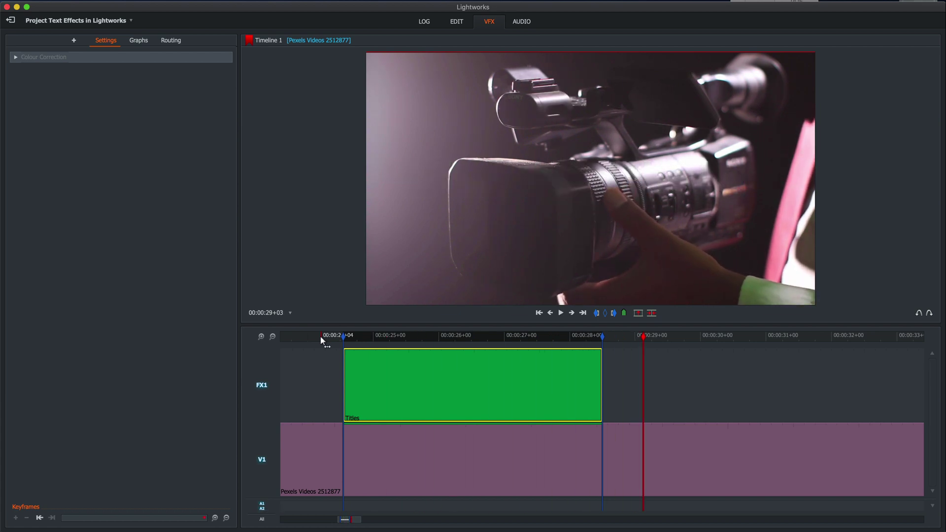
pyautogui.click(321, 337)
pyautogui.press('space')
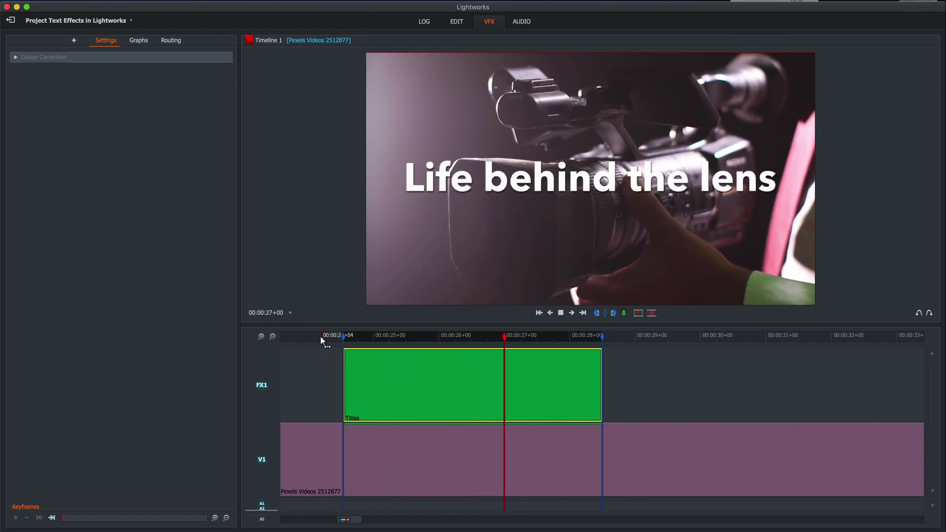
pyautogui.press('space')
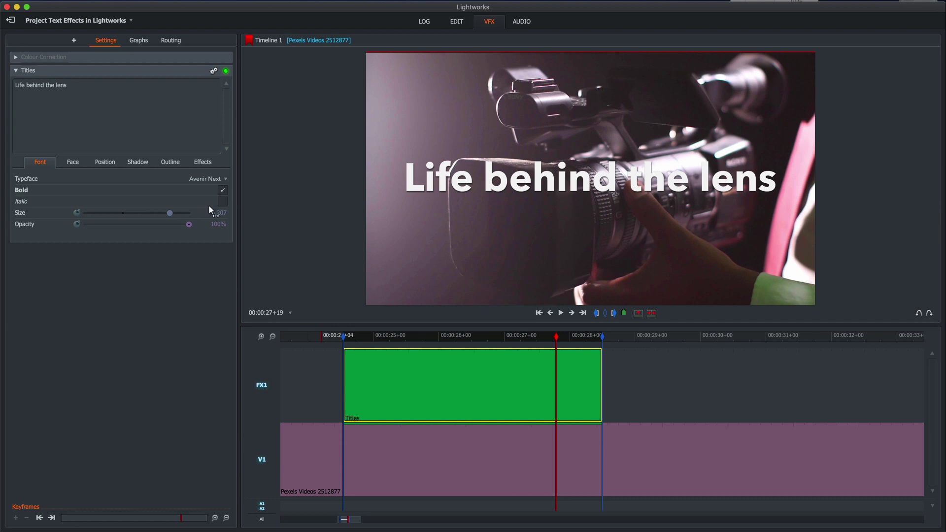
# Step: Lengthen the title's fade out to 2 seconds and preview the result
pyautogui.click(201, 163)
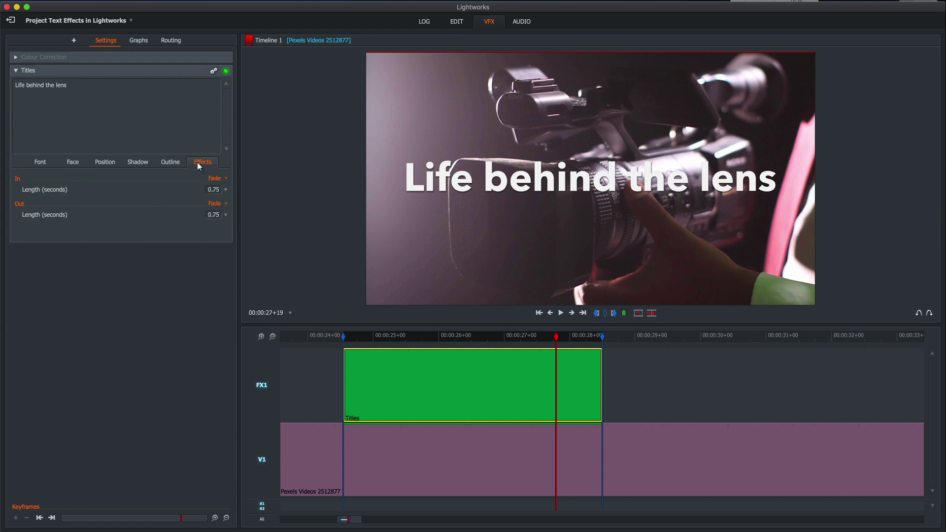
pyautogui.click(225, 214)
pyautogui.click(214, 301)
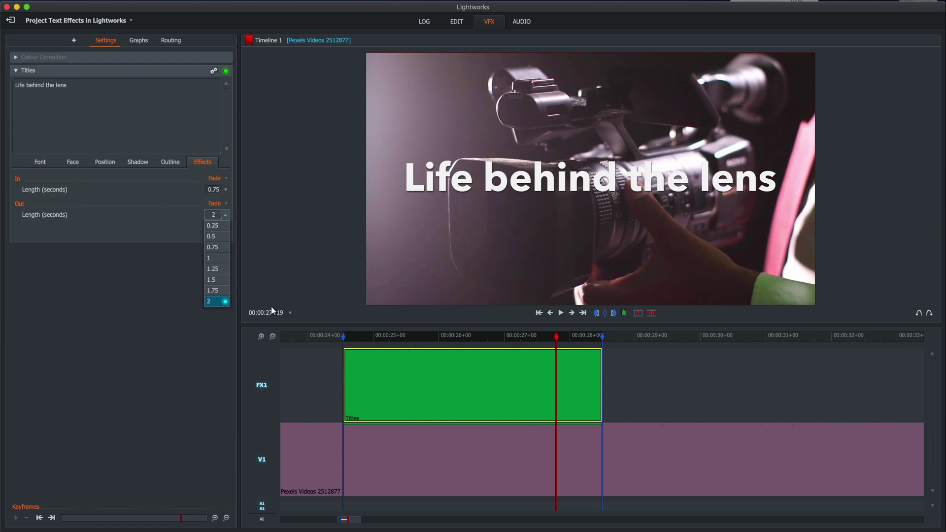
pyautogui.click(331, 336)
pyautogui.press('space')
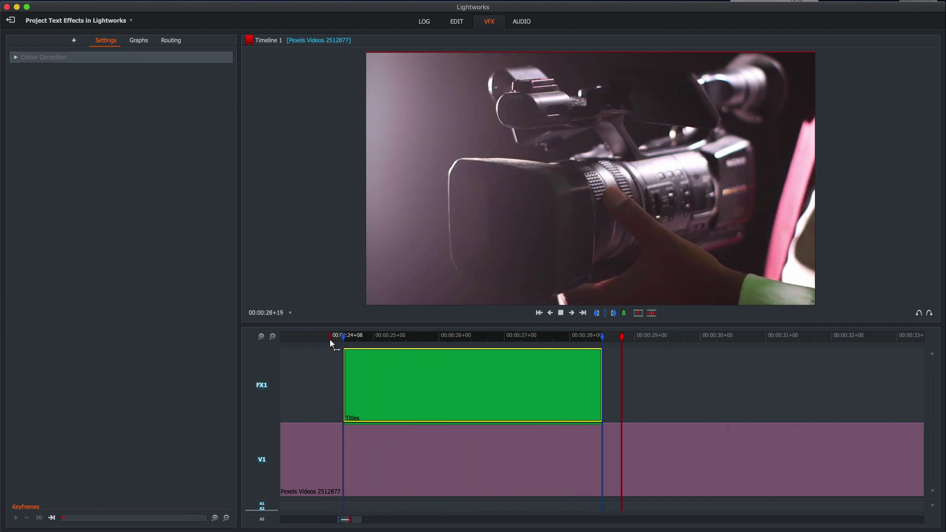
pyautogui.click(399, 337)
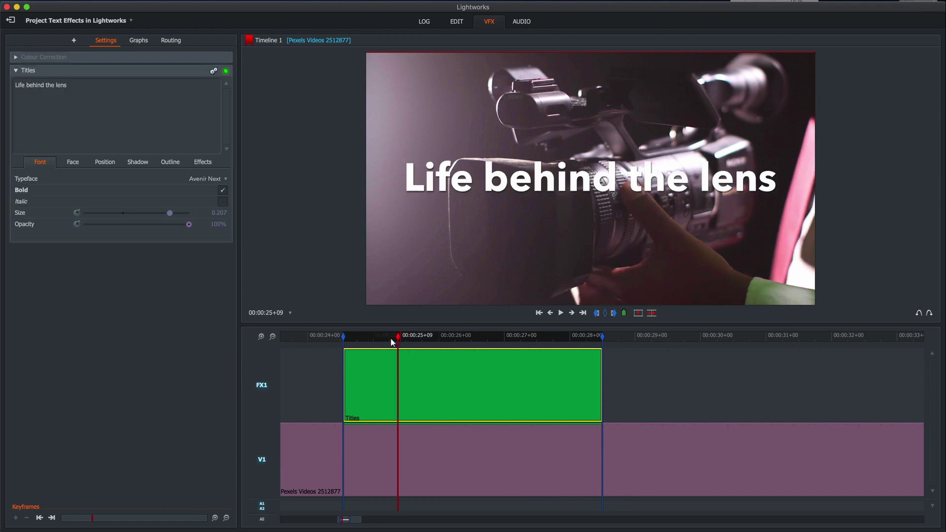
pyautogui.click(205, 165)
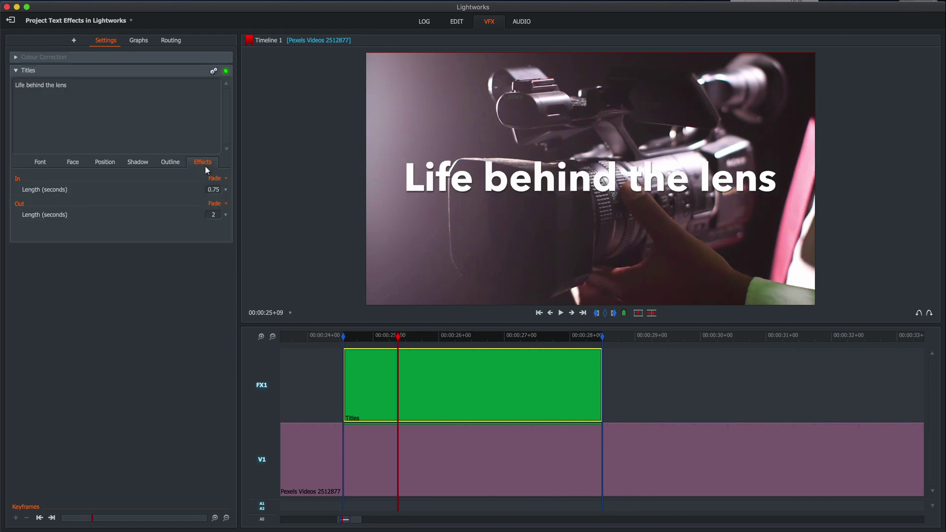
pyautogui.click(224, 213)
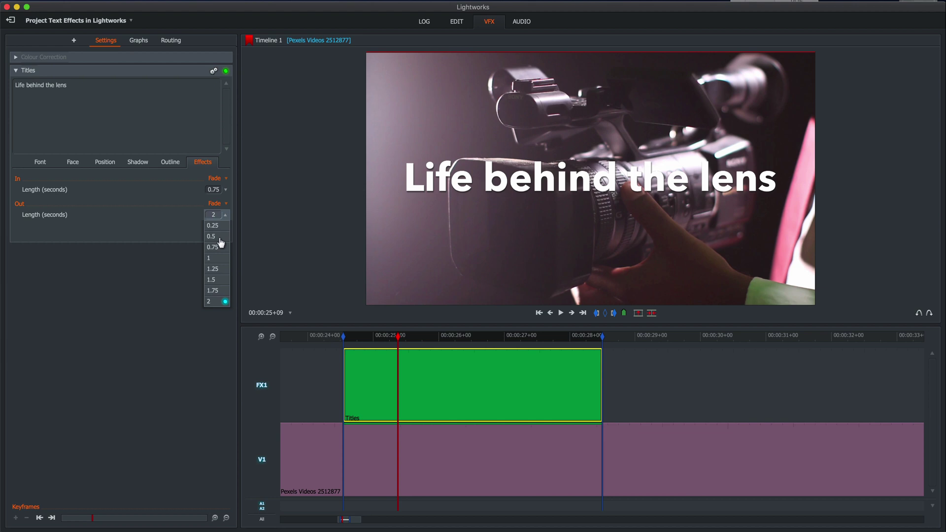
# Step: Try a typewriter entrance with no fade out and preview it
pyautogui.click(221, 203)
pyautogui.click(215, 213)
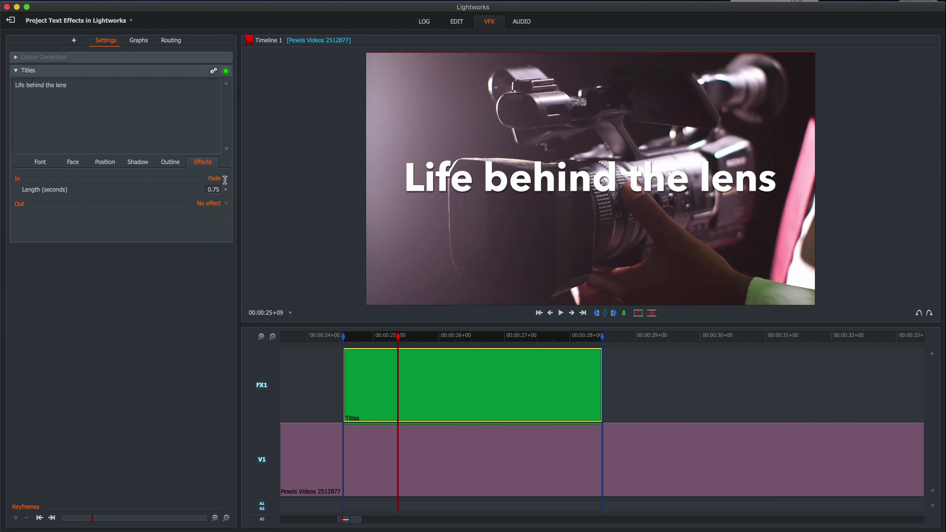
pyautogui.click(215, 178)
pyautogui.click(217, 211)
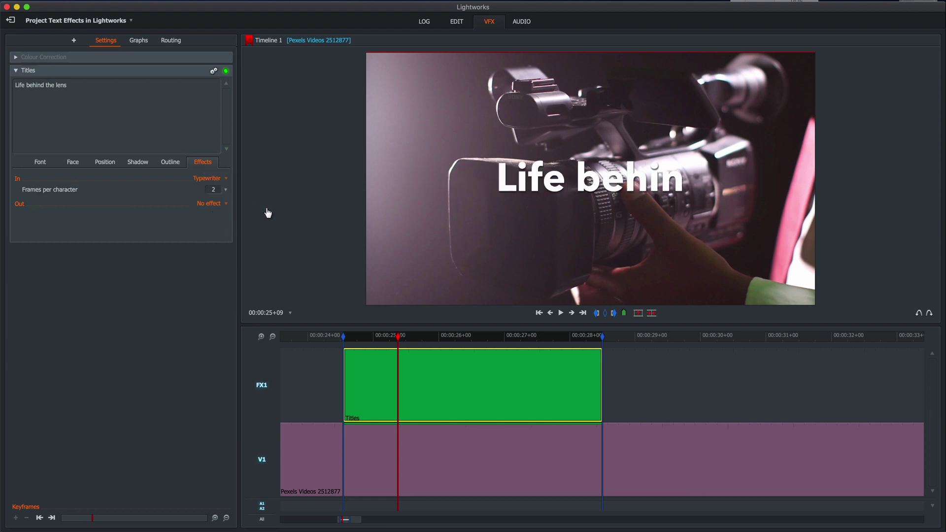
pyautogui.click(333, 339)
pyautogui.press('space')
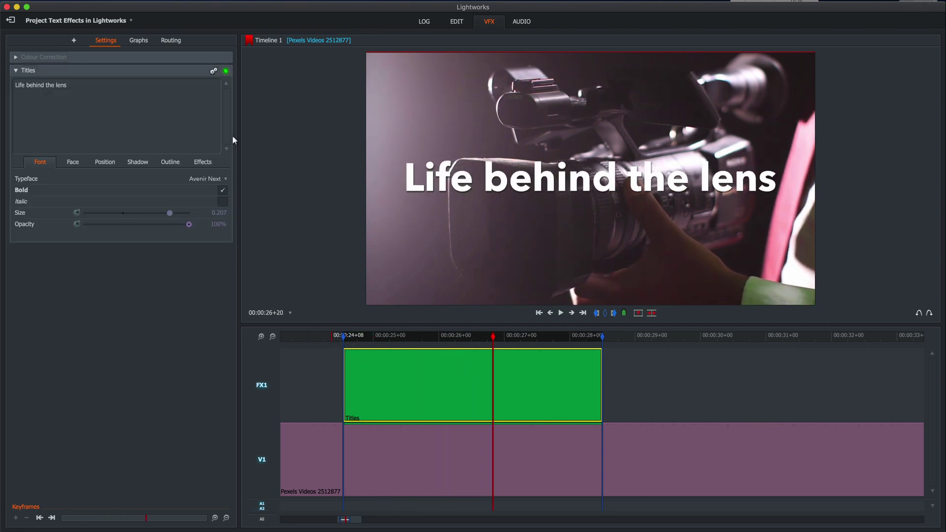
# Step: Restore a 1-second fade out, preview the title, and select the Titles clip
pyautogui.click(207, 163)
pyautogui.click(223, 204)
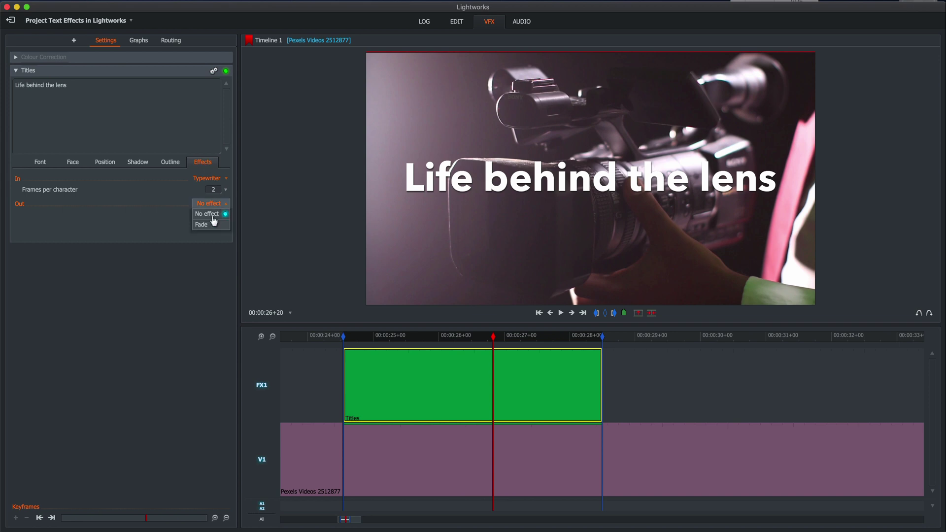
pyautogui.click(209, 222)
pyautogui.click(222, 214)
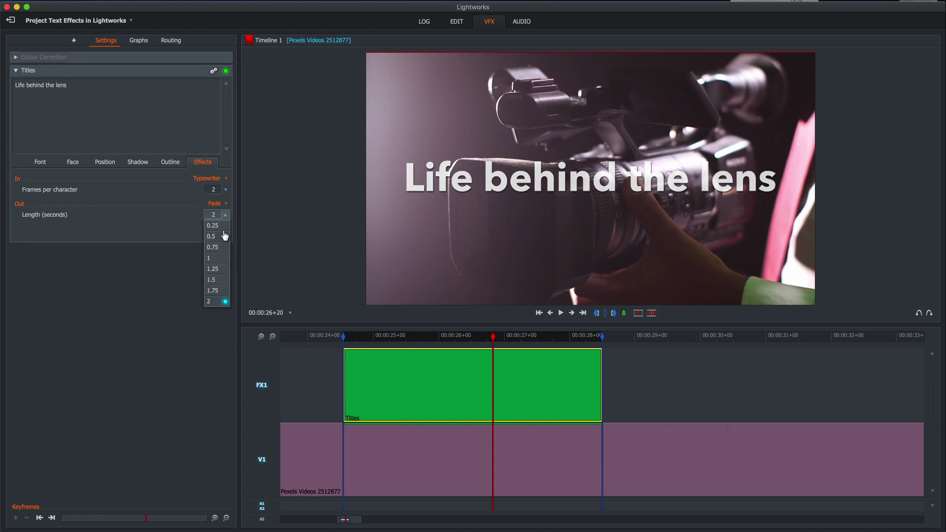
pyautogui.click(219, 258)
pyautogui.click(325, 335)
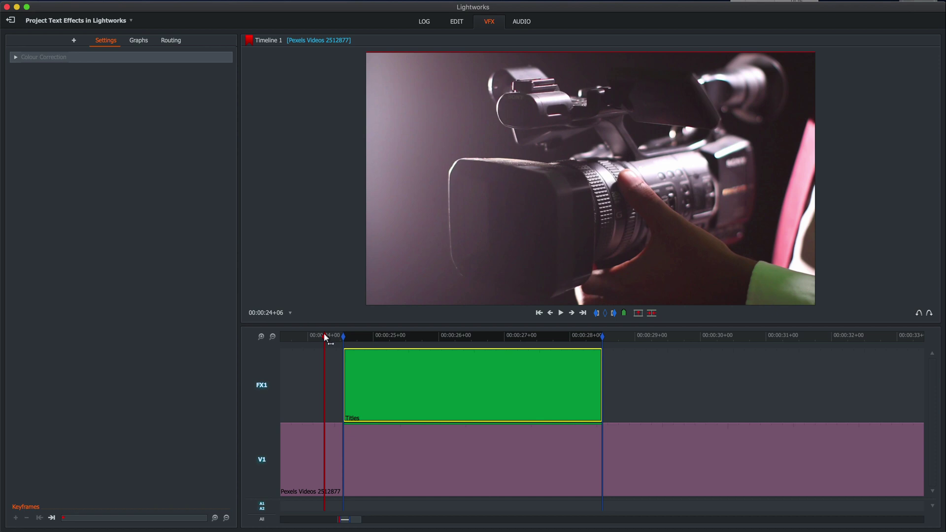
pyautogui.press('space')
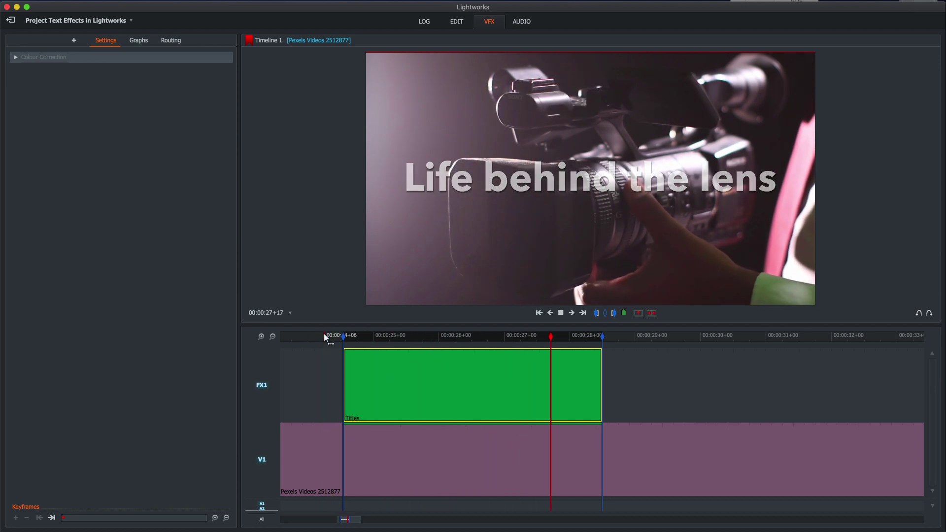
pyautogui.press('space')
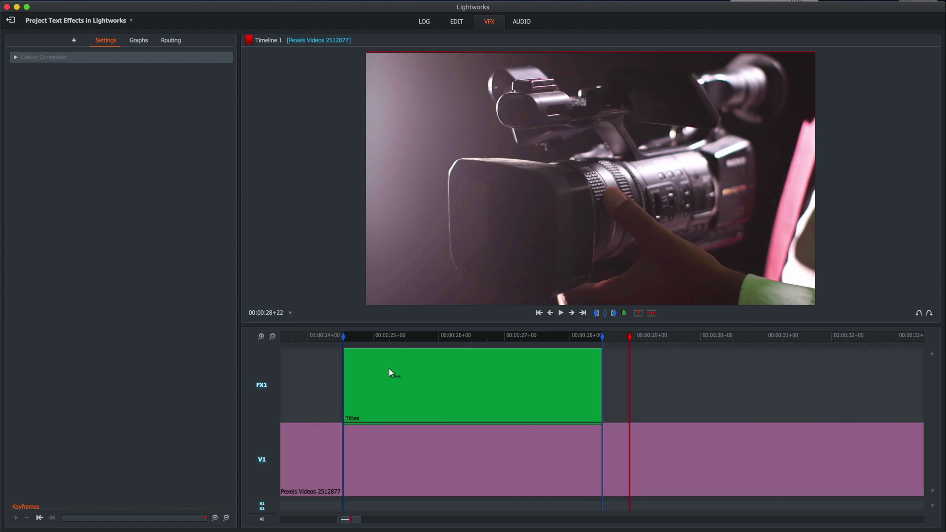
pyautogui.click(403, 344)
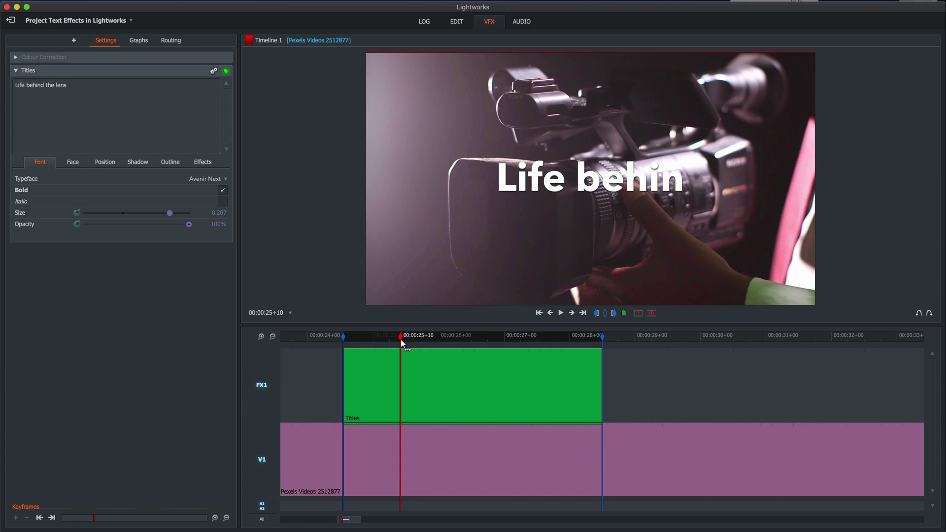
pyautogui.click(426, 377)
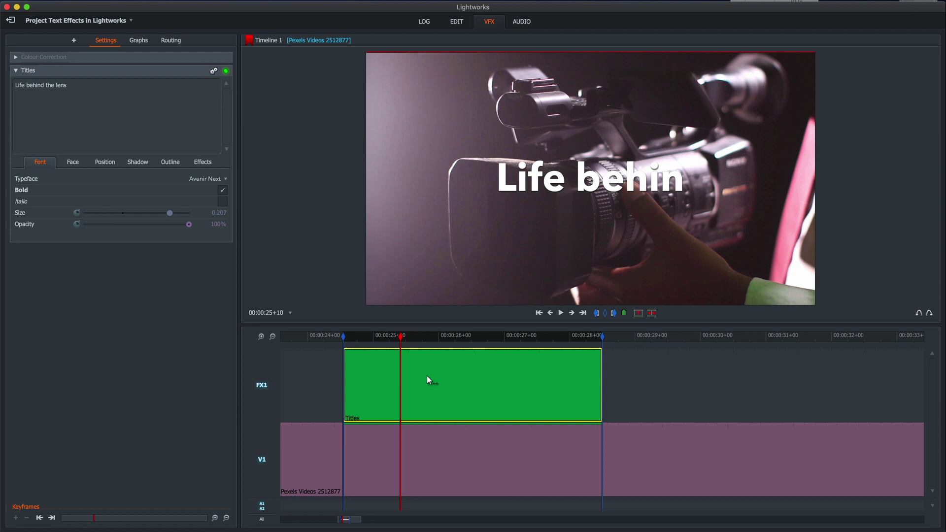
# Step: Delete the Titles effect and add a Simple 2D Shape from the Matte effects
pyautogui.press('Delete')
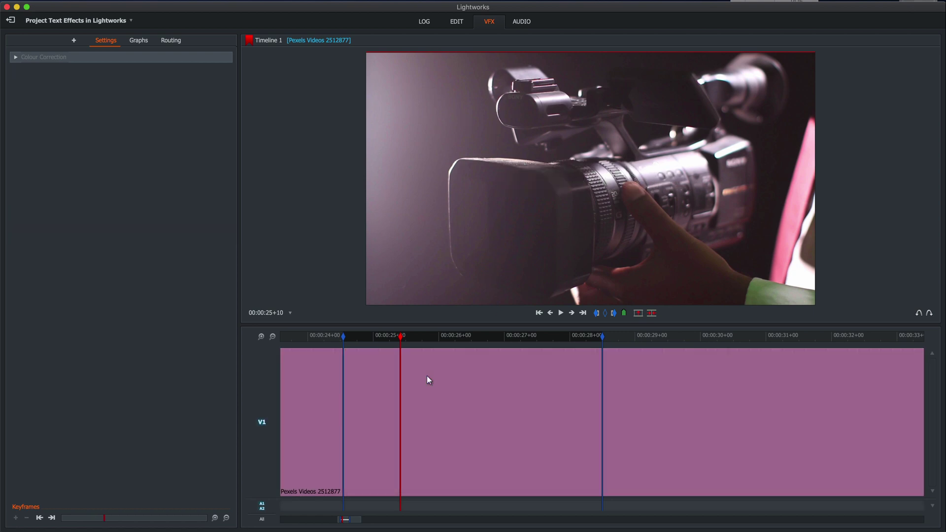
pyautogui.click(74, 39)
pyautogui.click(114, 58)
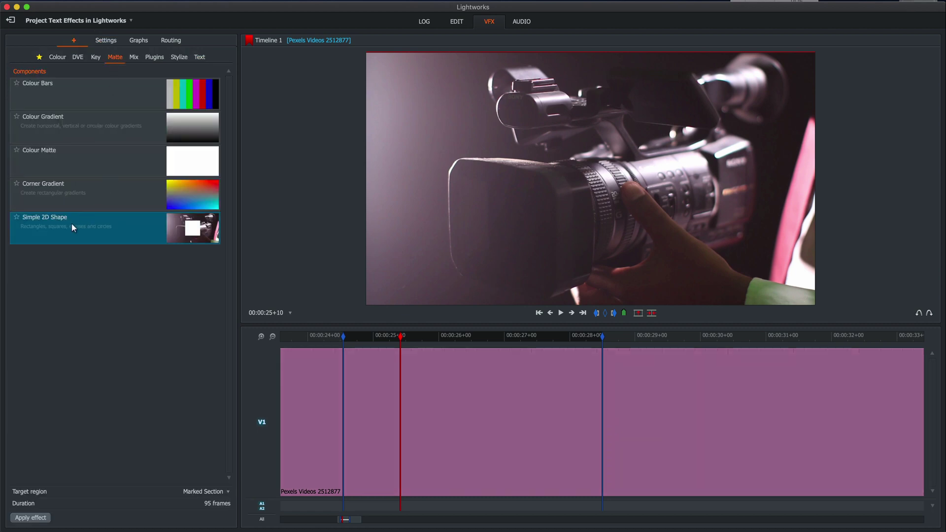
pyautogui.moveTo(72, 224); pyautogui.dragTo(467, 390)
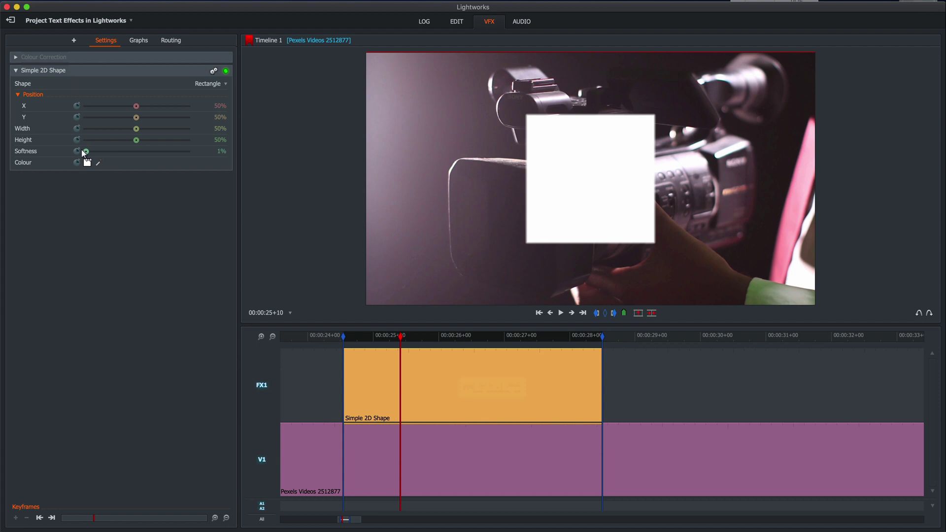
# Step: Give the rectangle 0% softness and black colour (RGB 0,0,0) with alpha about 202
pyautogui.moveTo(86, 152)
pyautogui.mouseDown()
pyautogui.moveTo(100, 151)
pyautogui.moveTo(75, 152)
pyautogui.mouseUp()
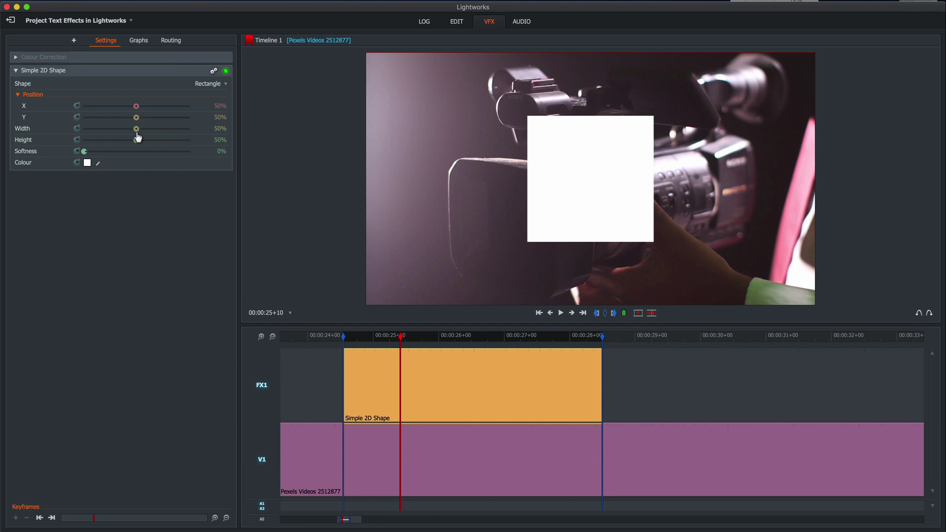
pyautogui.click(88, 164)
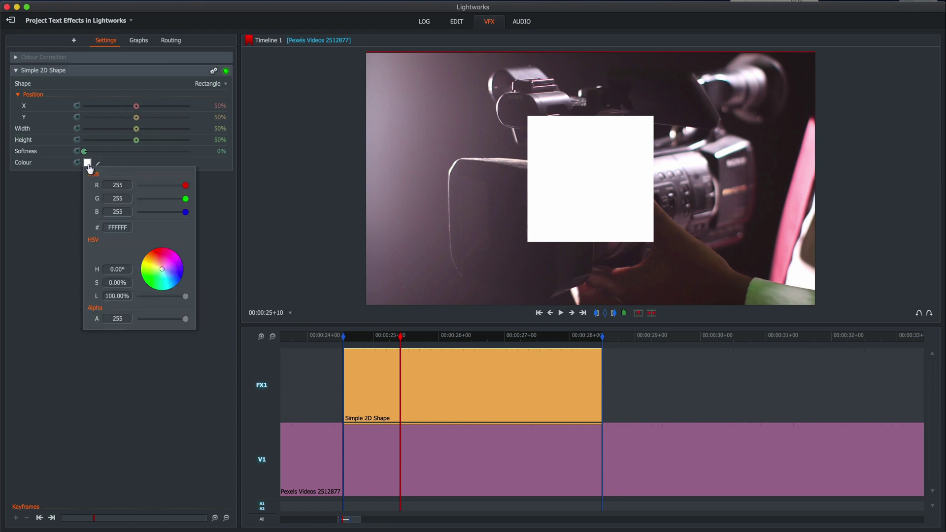
pyautogui.moveTo(186, 213); pyautogui.dragTo(123, 211)
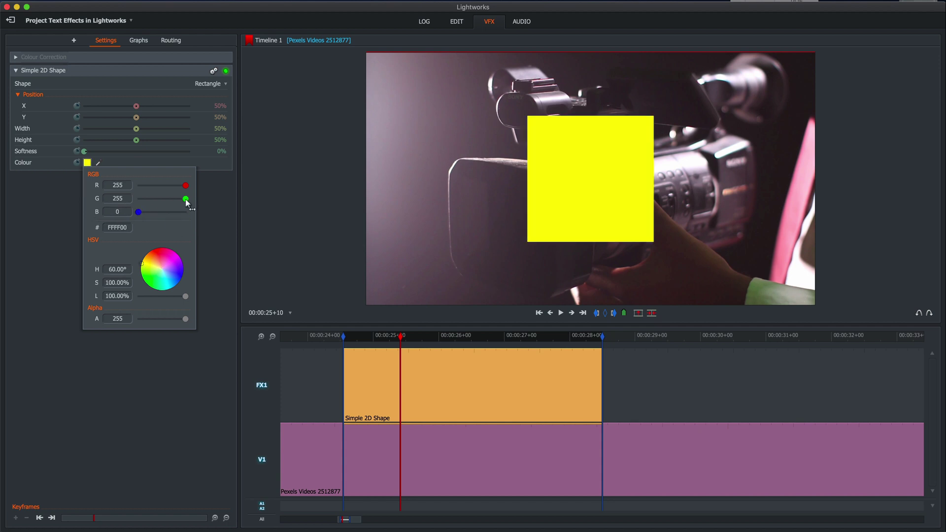
pyautogui.moveTo(185, 199); pyautogui.dragTo(138, 185)
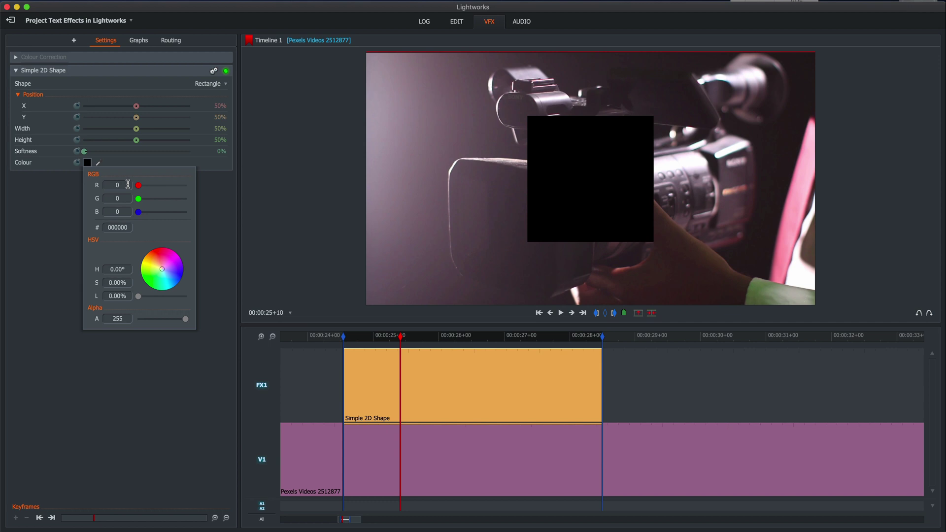
pyautogui.moveTo(185, 319); pyautogui.dragTo(176, 319)
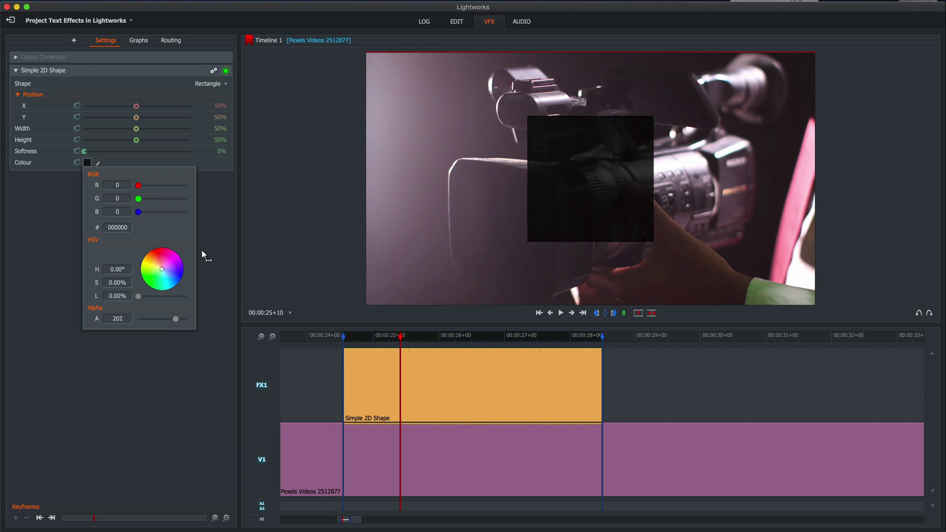
pyautogui.click(205, 210)
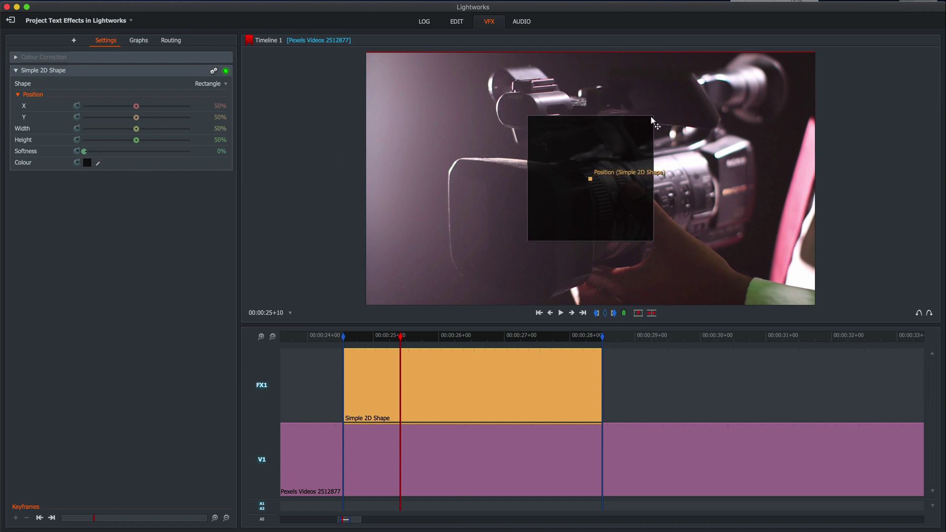
# Step: Drag the rectangle's corner to make it 113.38% wide and 21.48% high
pyautogui.moveTo(653, 120); pyautogui.dragTo(733, 153)
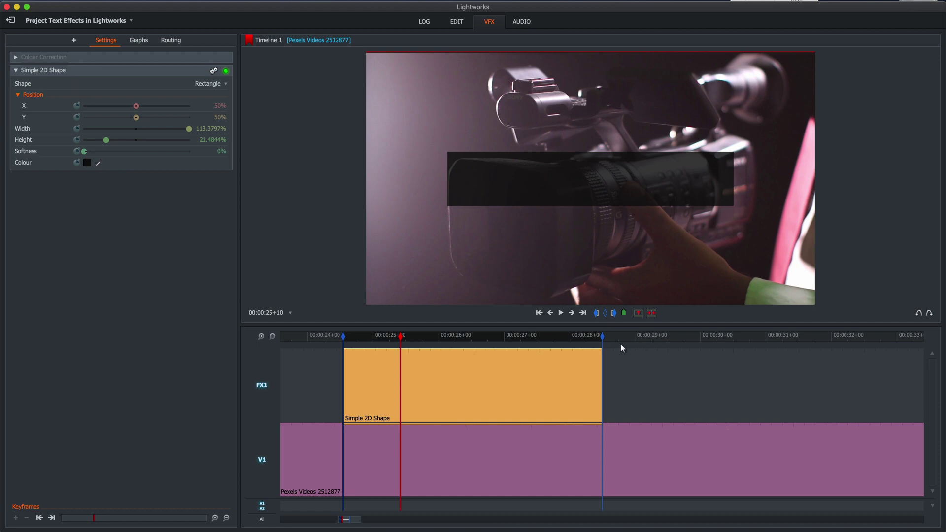
# Step: Preview the shape effect and check its start and end frames
pyautogui.click(326, 340)
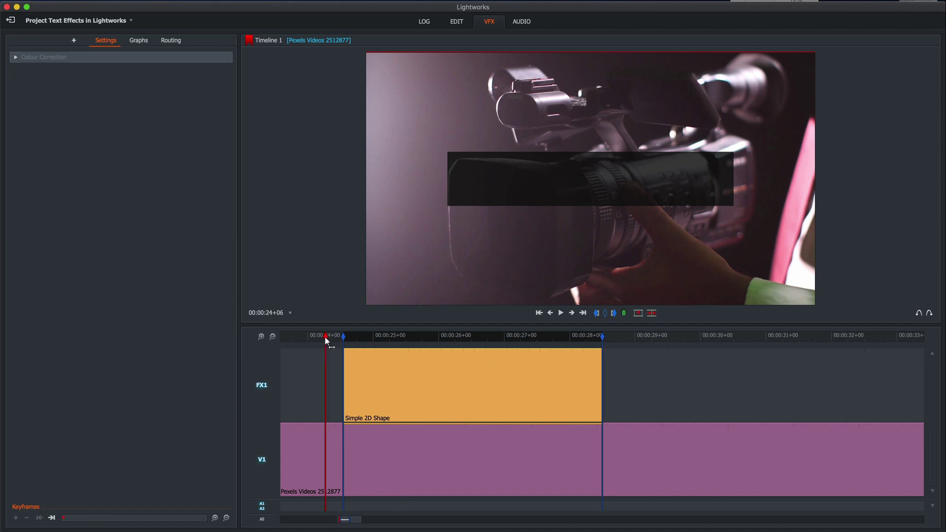
pyautogui.press('space')
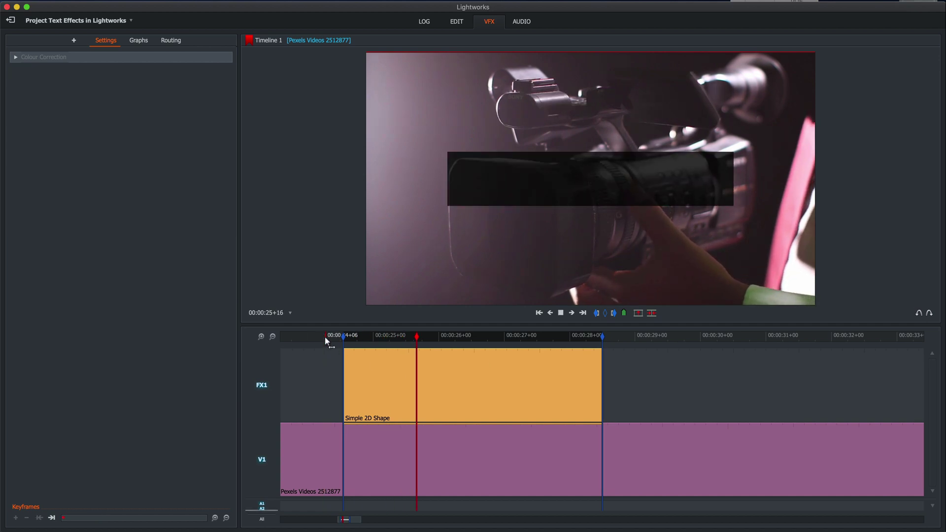
pyautogui.press('space')
pyautogui.click(337, 340)
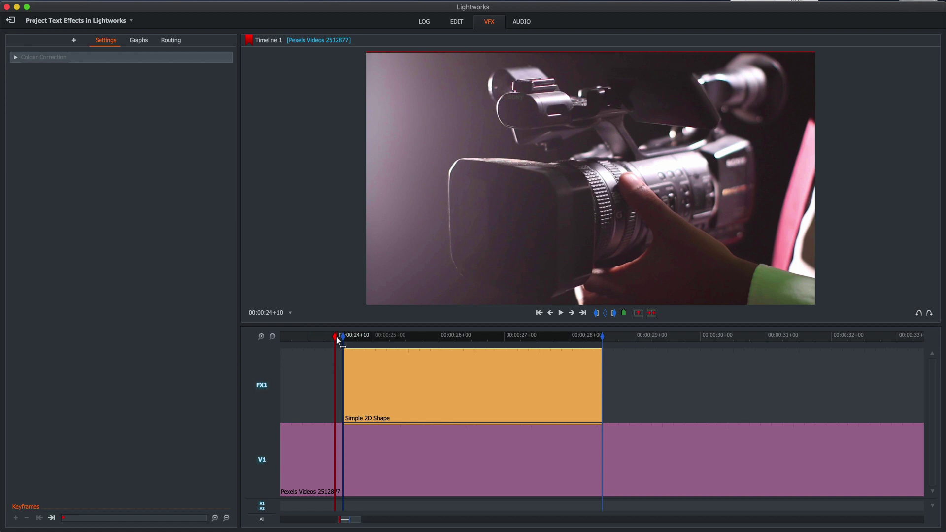
pyautogui.press('Right')
pyautogui.press('Right')
pyautogui.press('Right')
pyautogui.press('s')
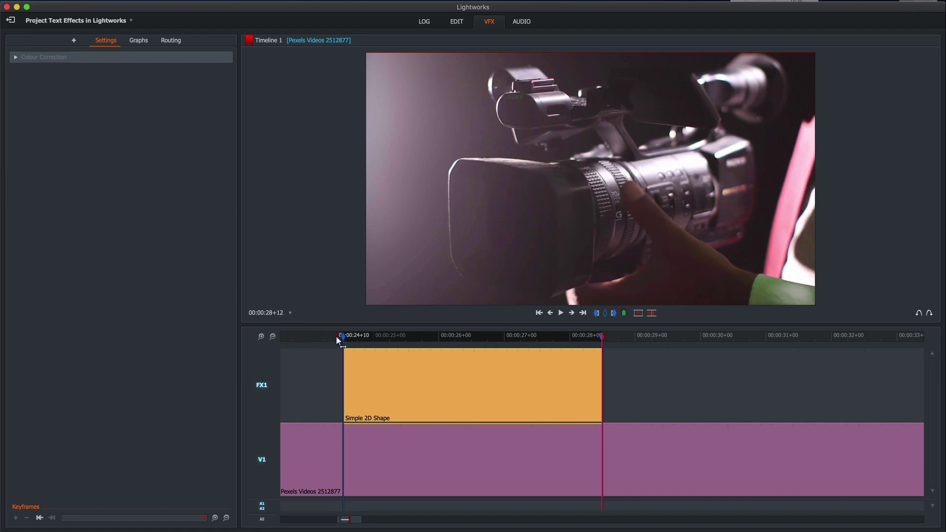
pyautogui.press('a')
pyautogui.press('s')
pyautogui.press('a')
pyautogui.press('s')
pyautogui.press('a')
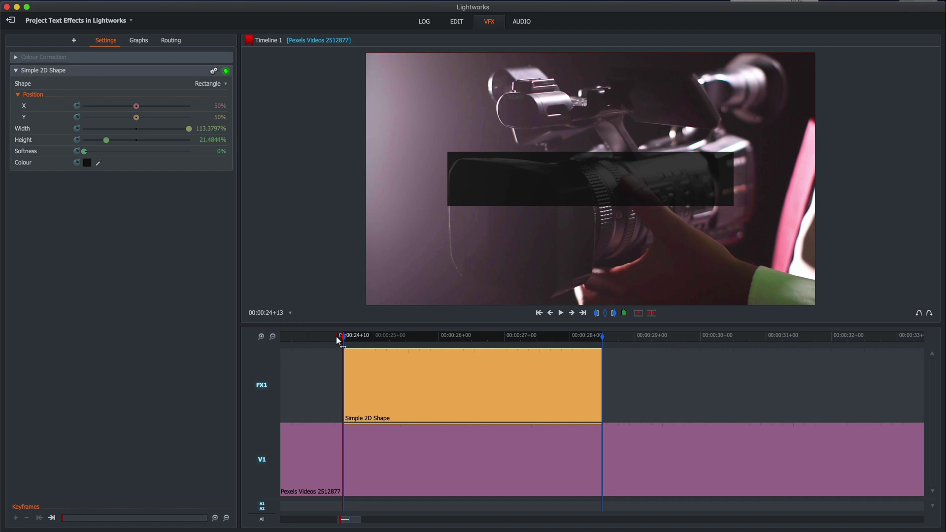
# Step: Keyframe full width at 24+20 and set Width to 0.001% at the effect's start
pyautogui.press('Right')
pyautogui.press('Right')
pyautogui.press('Right')
pyautogui.press('Right')
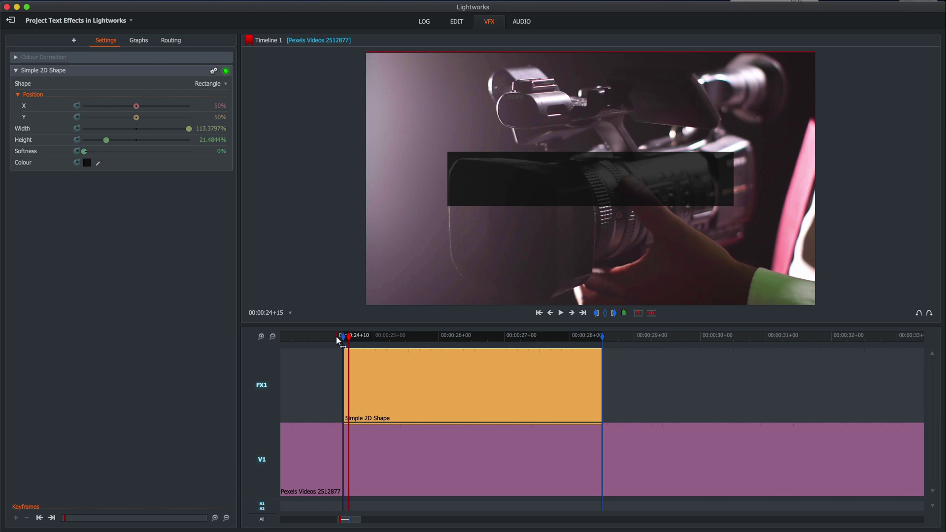
pyautogui.press('Right')
pyautogui.press('Right')
pyautogui.press('Right')
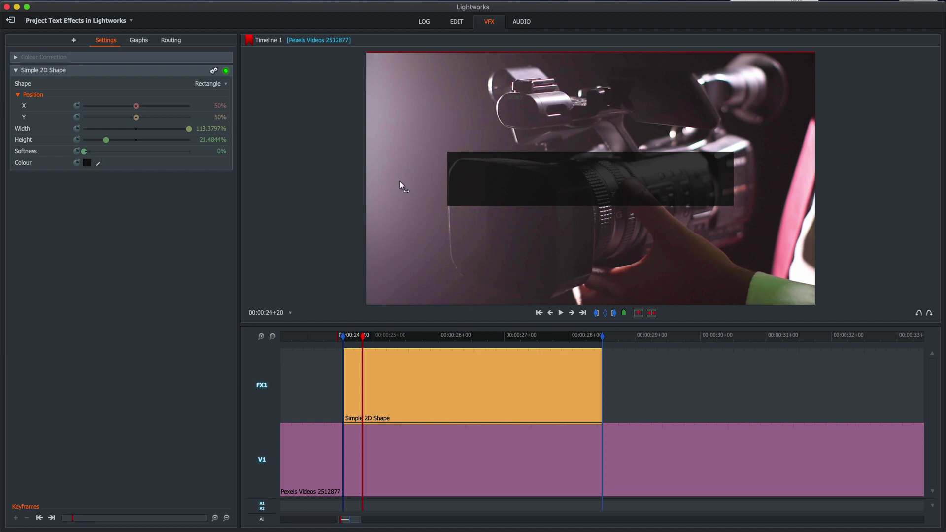
pyautogui.click(77, 129)
pyautogui.press('a')
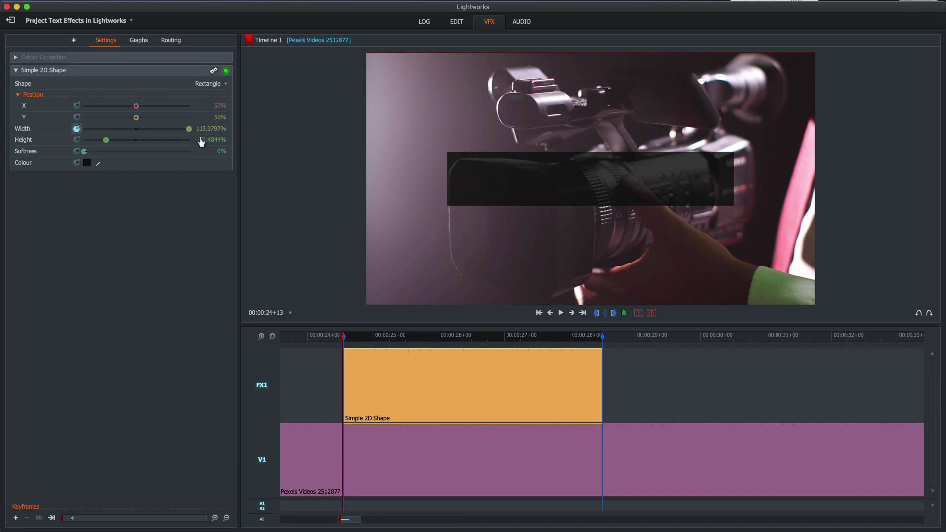
pyautogui.moveTo(190, 134); pyautogui.dragTo(81, 134)
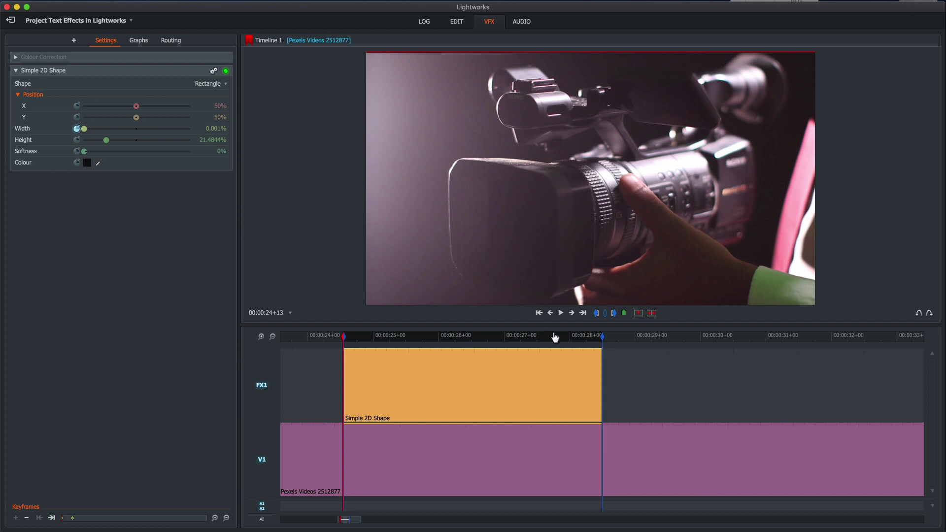
# Step: Keyframe full width at 28+04 and set Width to 0.001% at the effect's last frame
pyautogui.press('Down')
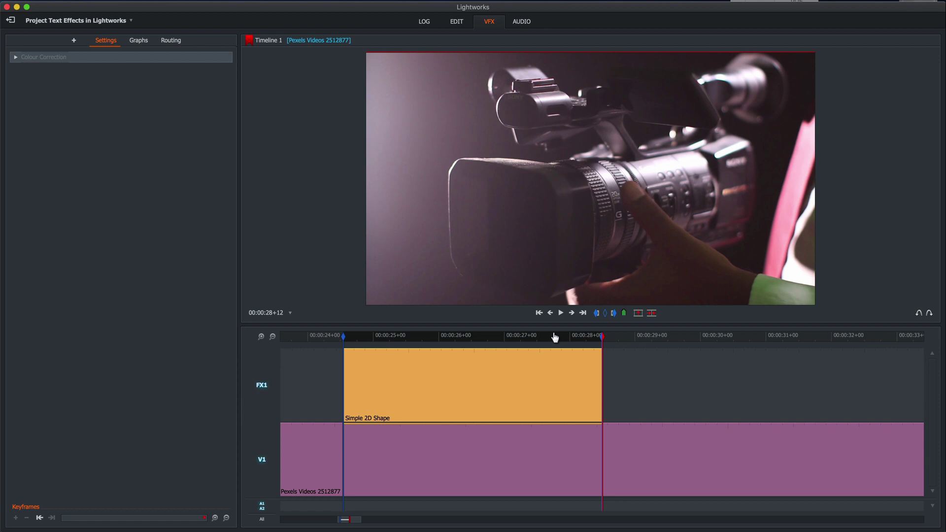
pyautogui.press('Left')
pyautogui.press('Left')
pyautogui.press('Left')
pyautogui.press('Left')
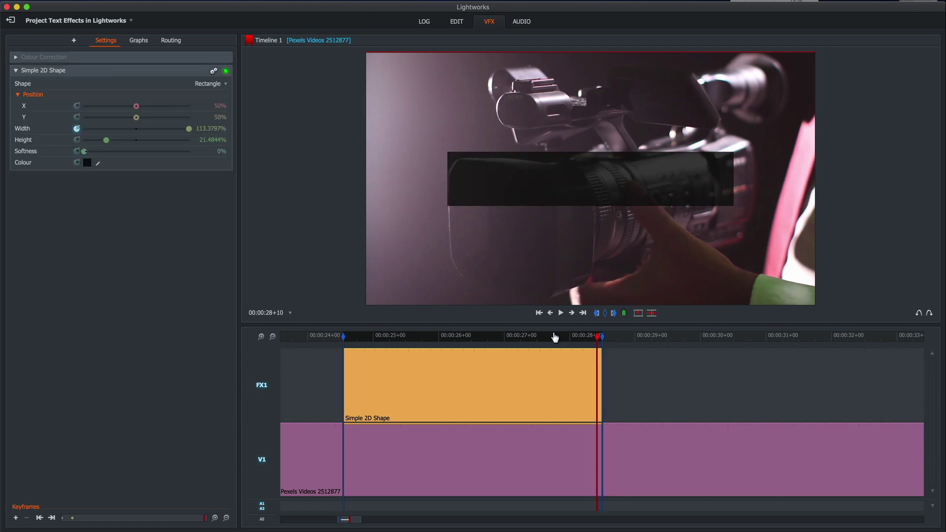
pyautogui.press('Left')
pyautogui.press('Left')
pyautogui.press('Left')
pyautogui.press('Left')
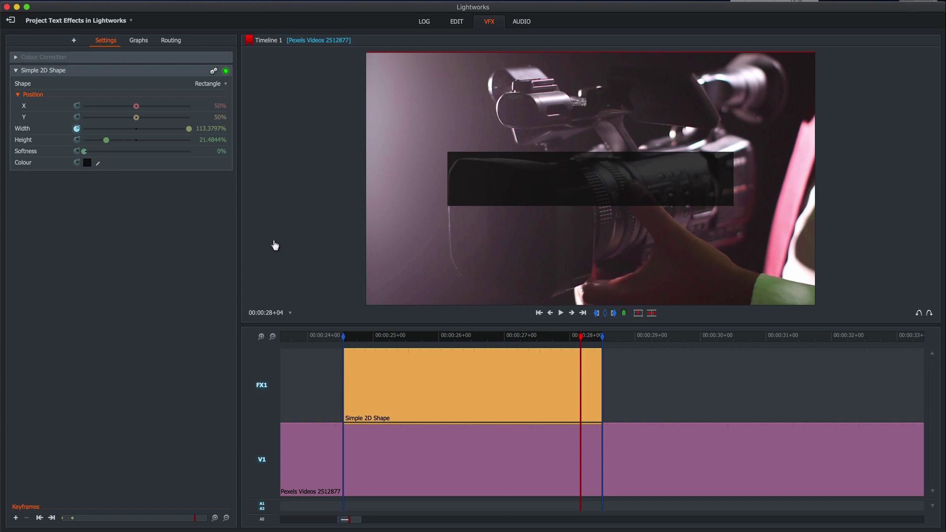
pyautogui.click(16, 519)
pyautogui.press('Right')
pyautogui.press('Right')
pyautogui.press('Right')
pyautogui.press('Right')
pyautogui.press('Right')
pyautogui.press('Right')
pyautogui.press('Right')
pyautogui.press('Right')
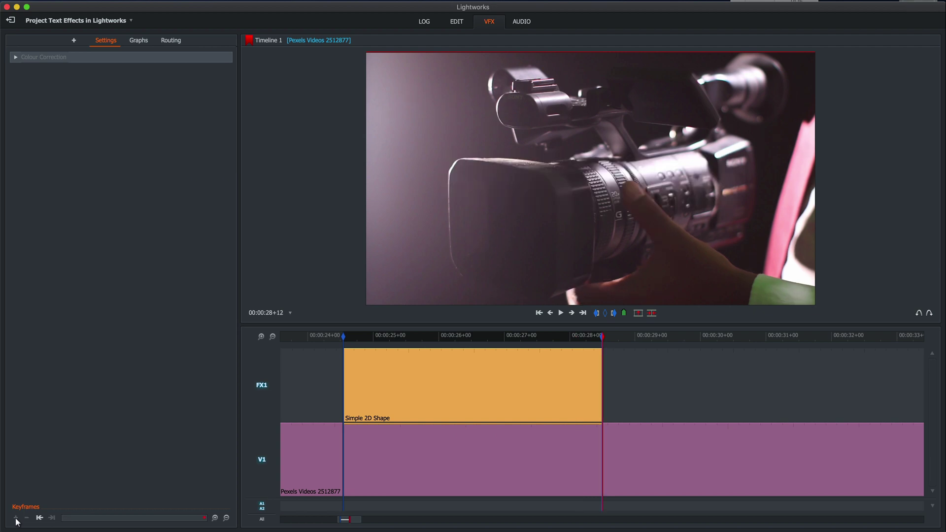
pyautogui.press('Left')
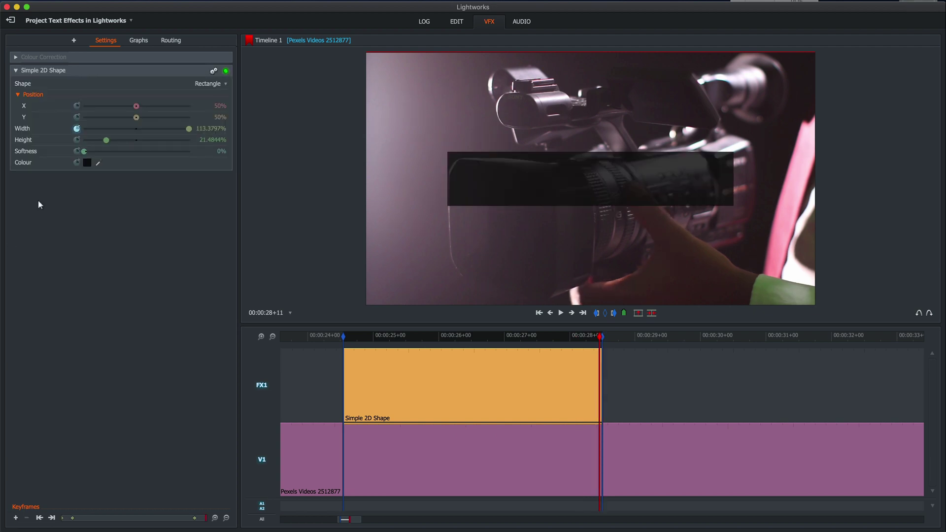
pyautogui.moveTo(188, 129); pyautogui.dragTo(75, 131)
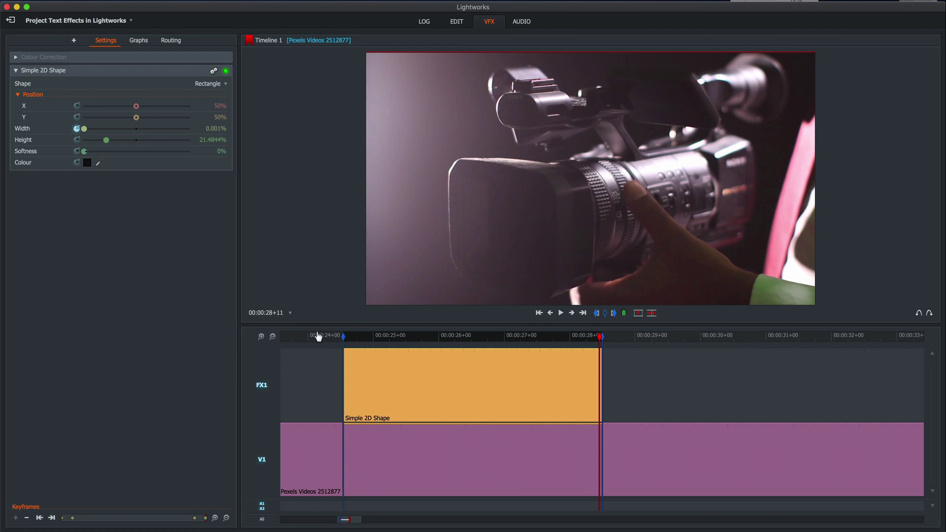
# Step: Play the bar's width animation twice from before the effect
pyautogui.click(318, 336)
pyautogui.press('space')
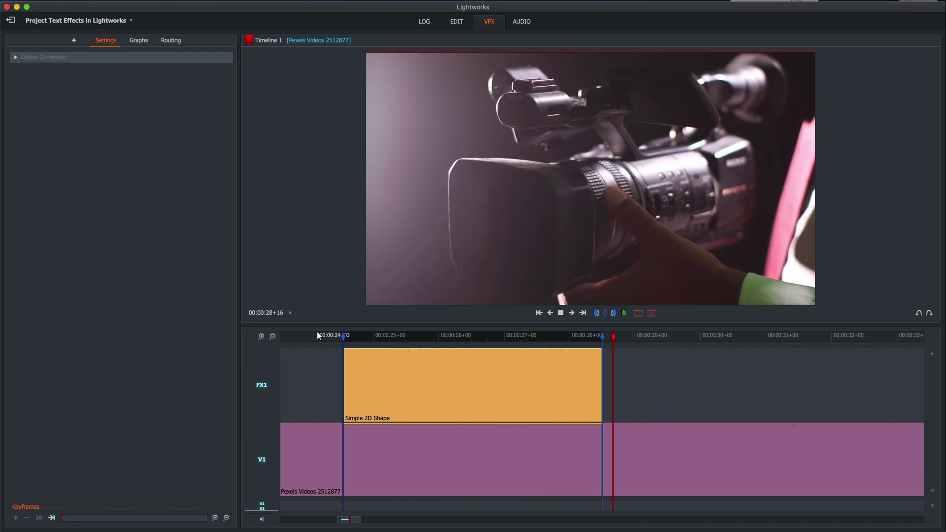
pyautogui.press('space')
pyautogui.click(331, 336)
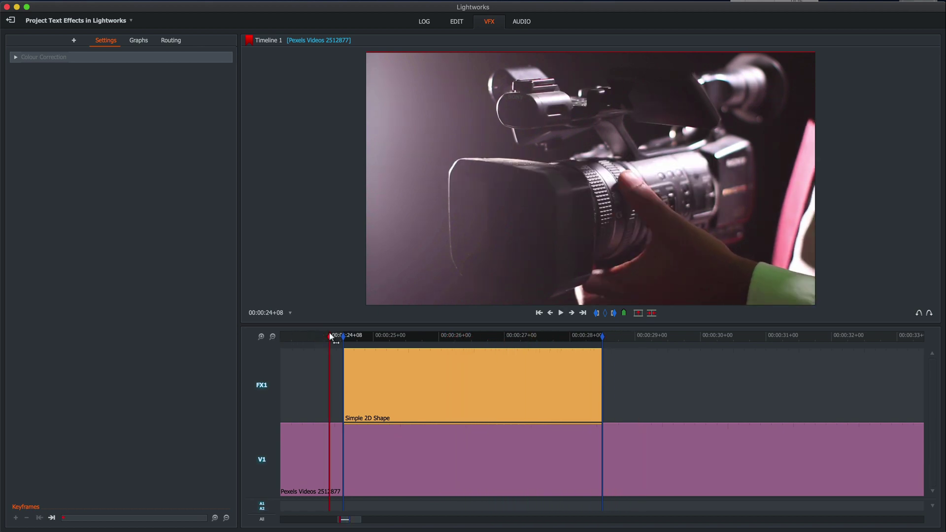
pyautogui.press('space')
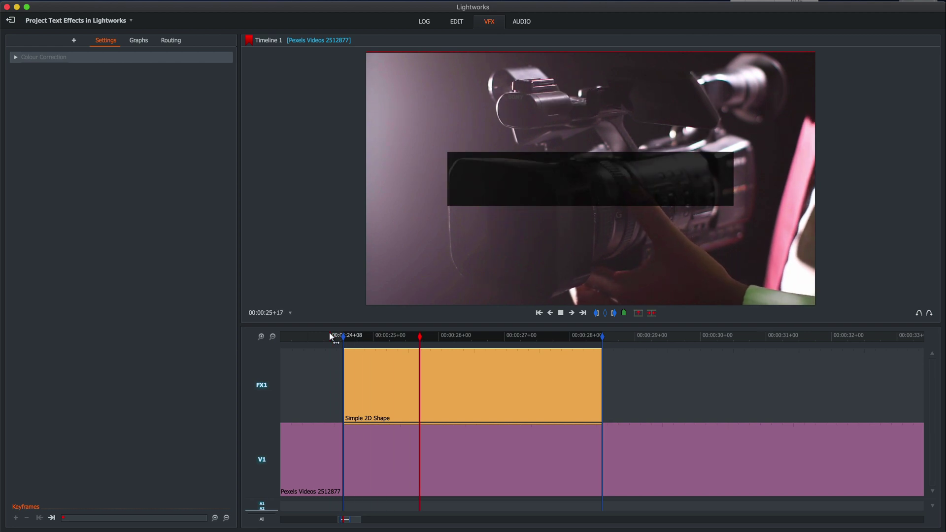
pyautogui.press('space')
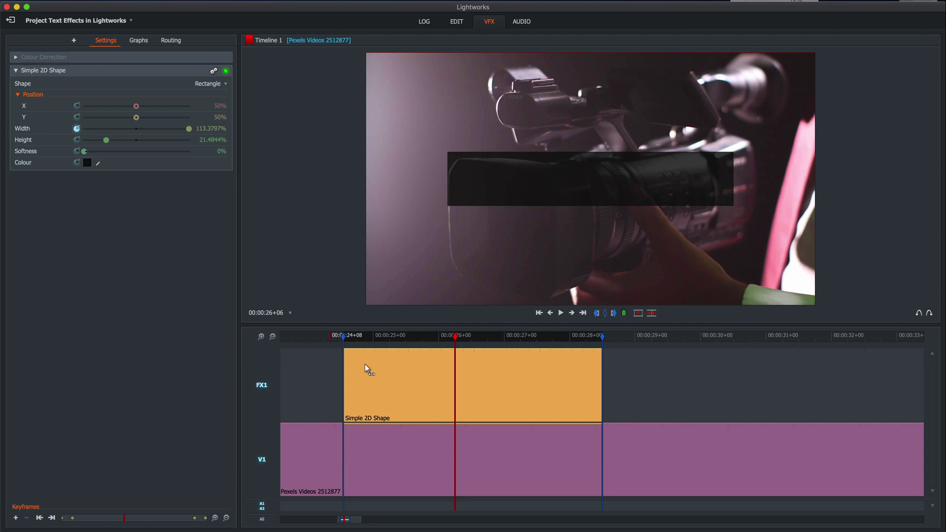
# Step: Scrub through the bar widening at the start and holding full width near the end
pyautogui.click(355, 336)
pyautogui.moveTo(356, 340); pyautogui.dragTo(369, 338)
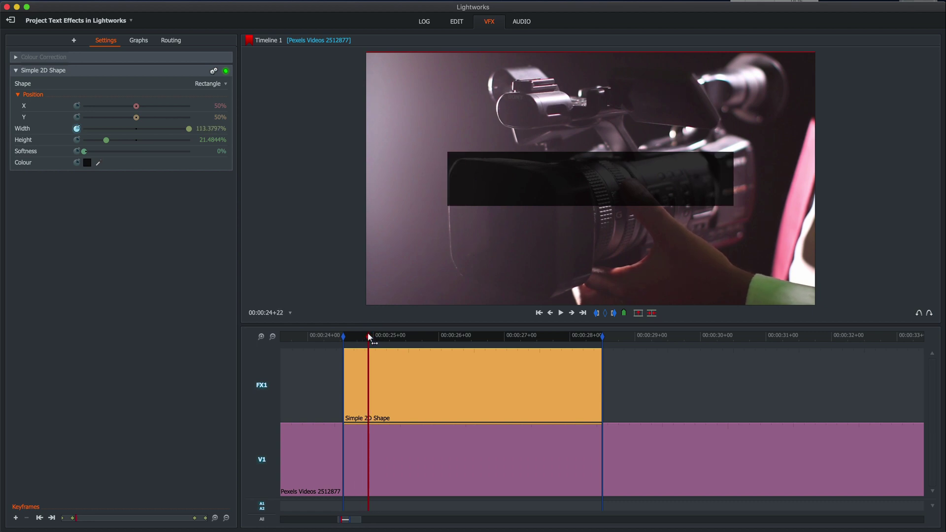
pyautogui.click(351, 339)
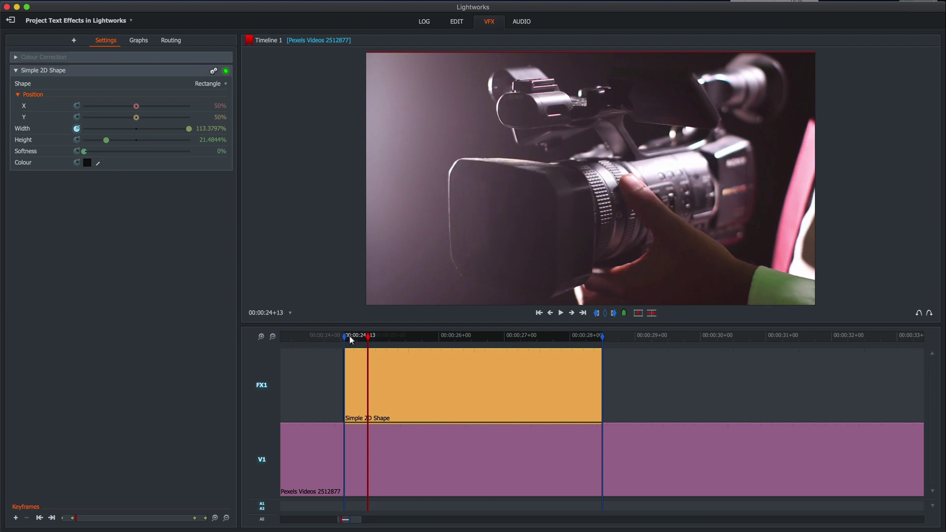
pyautogui.moveTo(351, 340); pyautogui.dragTo(368, 341)
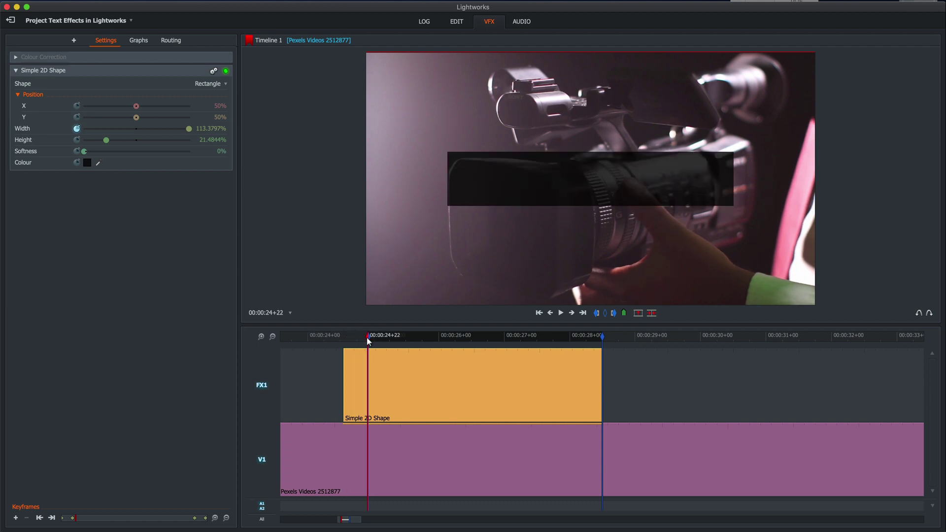
pyautogui.click(588, 339)
pyautogui.moveTo(588, 340)
pyautogui.mouseDown()
pyautogui.moveTo(571, 340)
pyautogui.moveTo(590, 338)
pyautogui.moveTo(578, 338)
pyautogui.mouseUp()
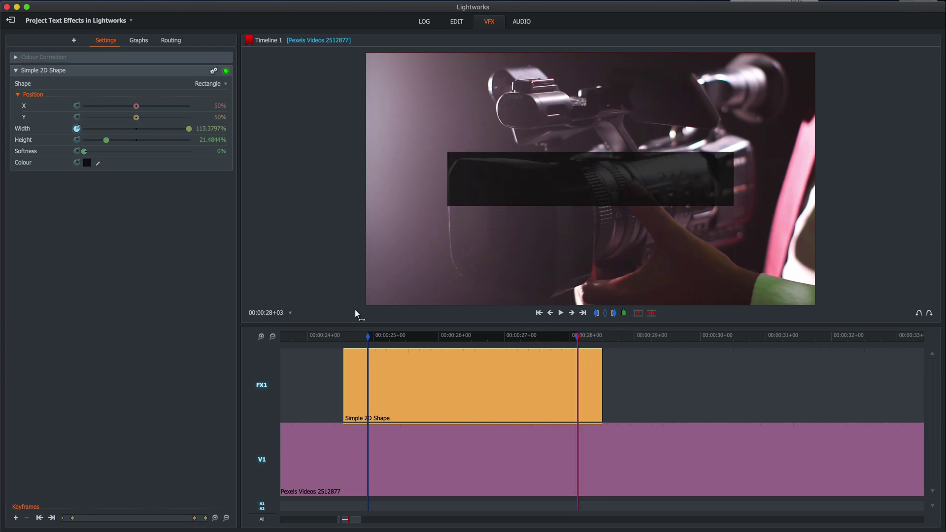
# Step: Add a Titles effect from the text effects onto the FX1 track over the box
pyautogui.click(73, 42)
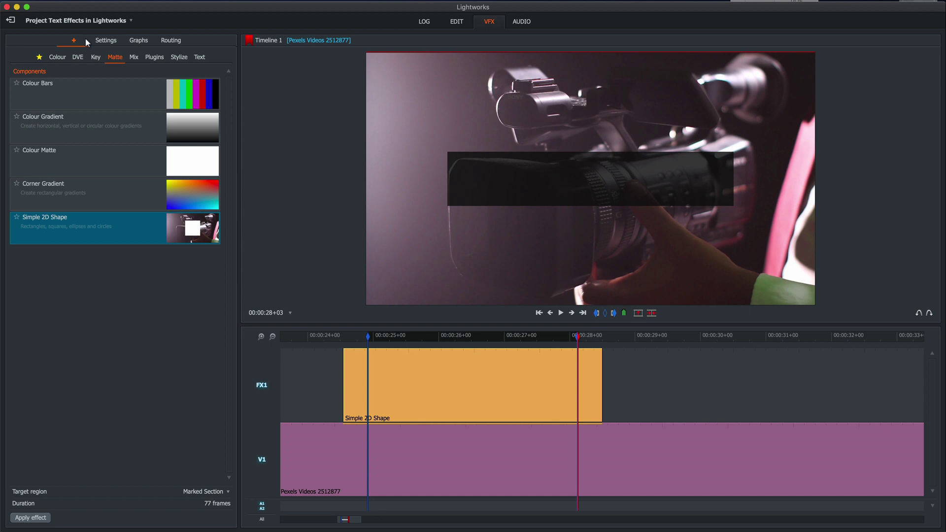
pyautogui.click(199, 57)
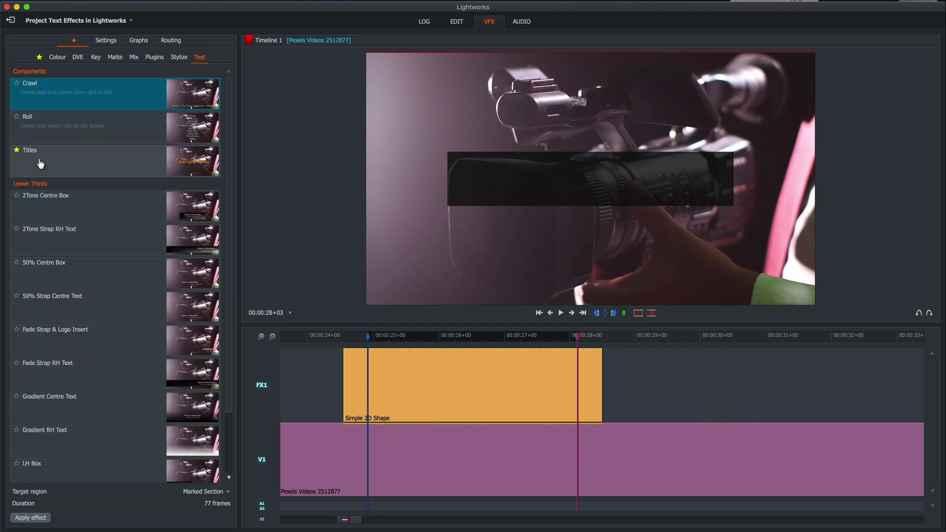
pyautogui.moveTo(41, 163); pyautogui.dragTo(475, 367)
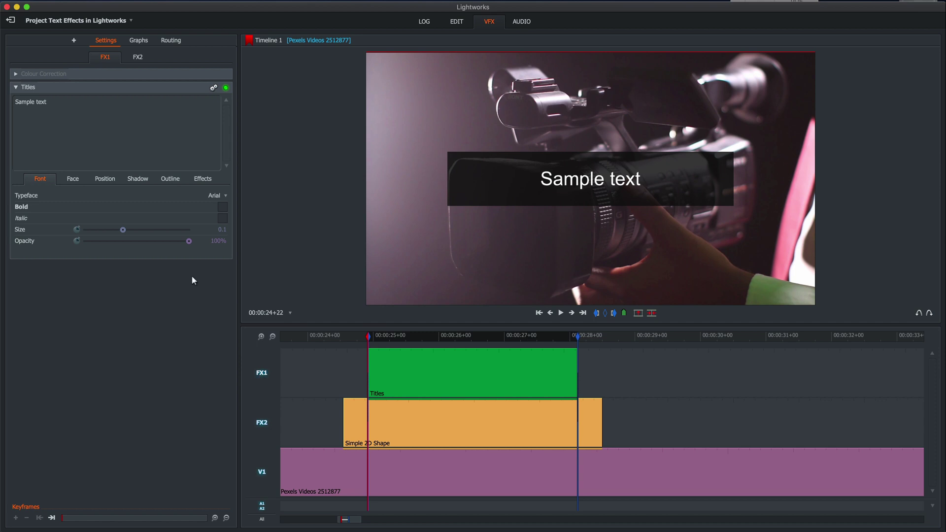
# Step: Make the sample text bold Avenir Next at size 0.166, coloured pink sampled from the video
pyautogui.click(216, 196)
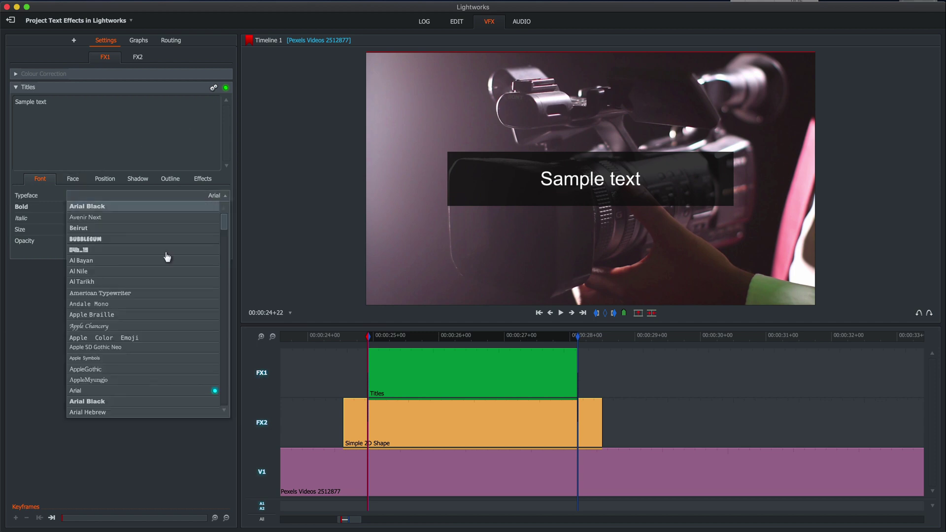
pyautogui.click(104, 380)
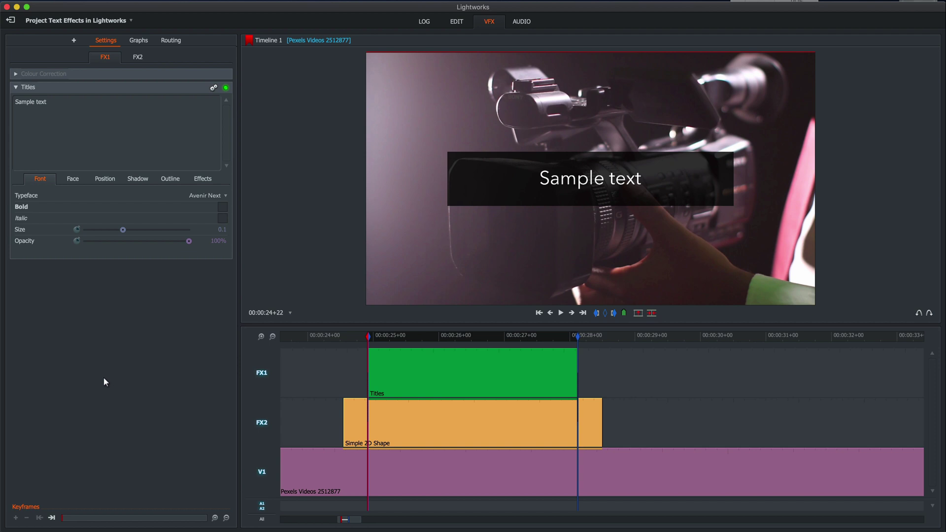
pyautogui.click(222, 207)
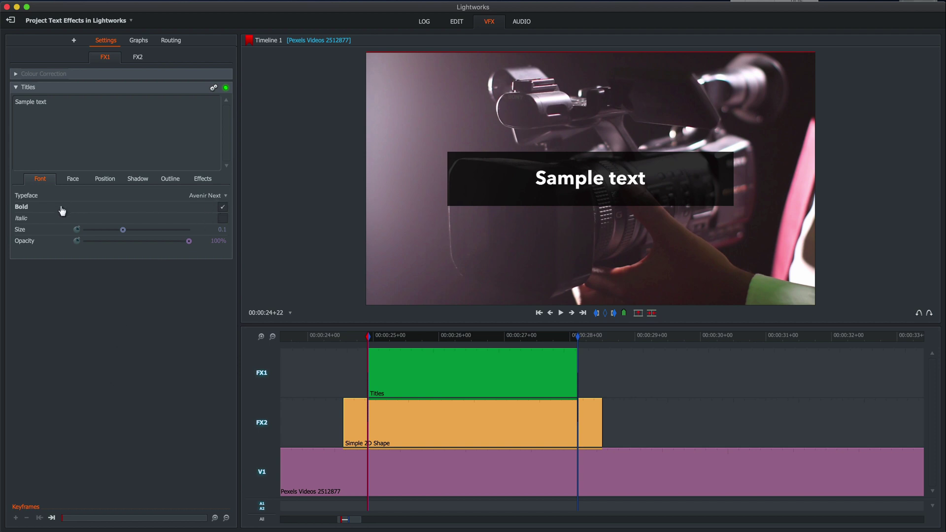
pyautogui.moveTo(122, 230); pyautogui.dragTo(151, 230)
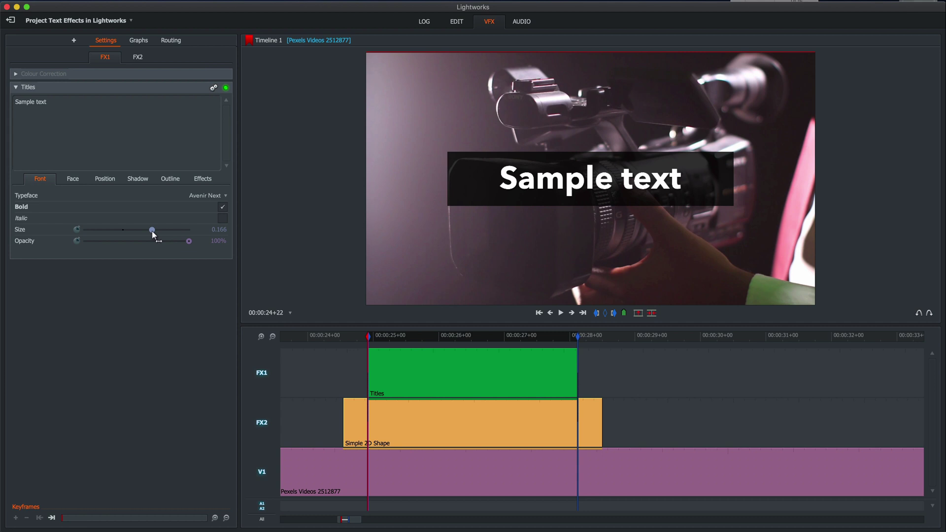
pyautogui.click(77, 185)
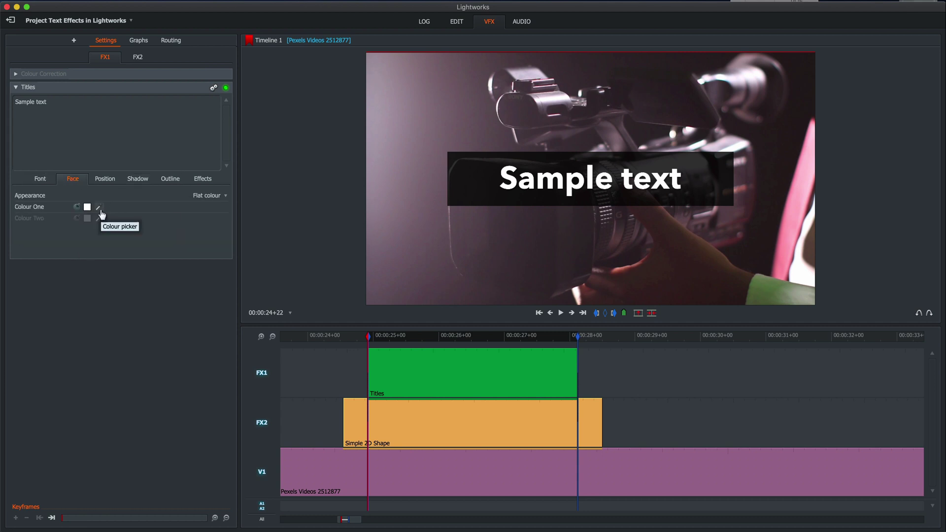
pyautogui.click(98, 207)
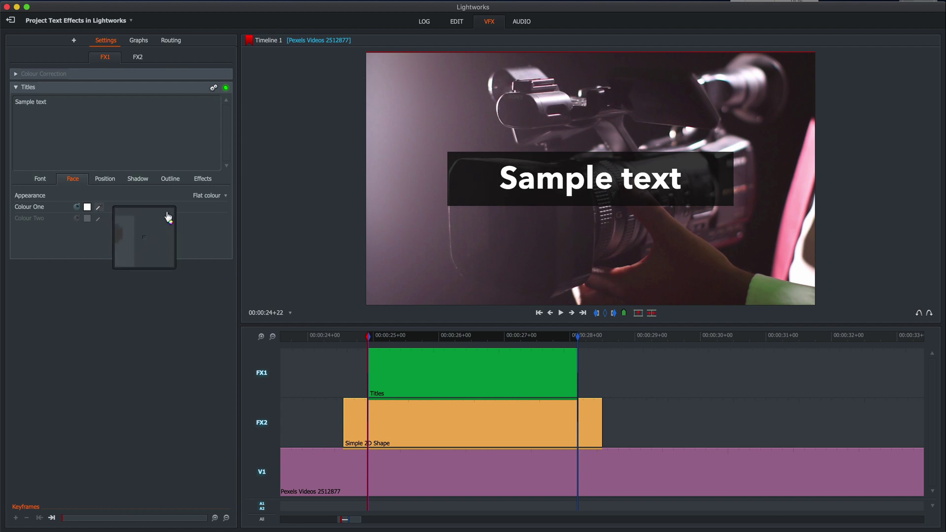
pyautogui.click(812, 152)
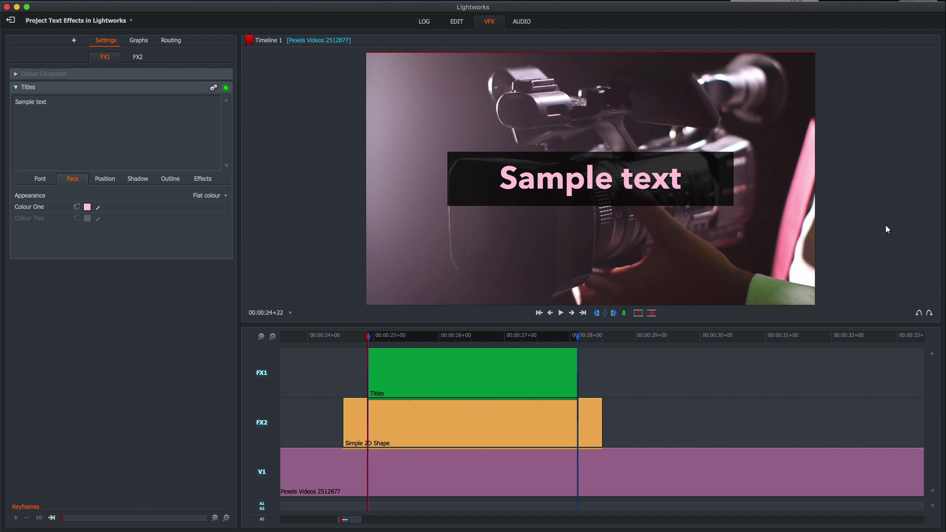
# Step: Play the title over the box from just before it to check it
pyautogui.click(330, 338)
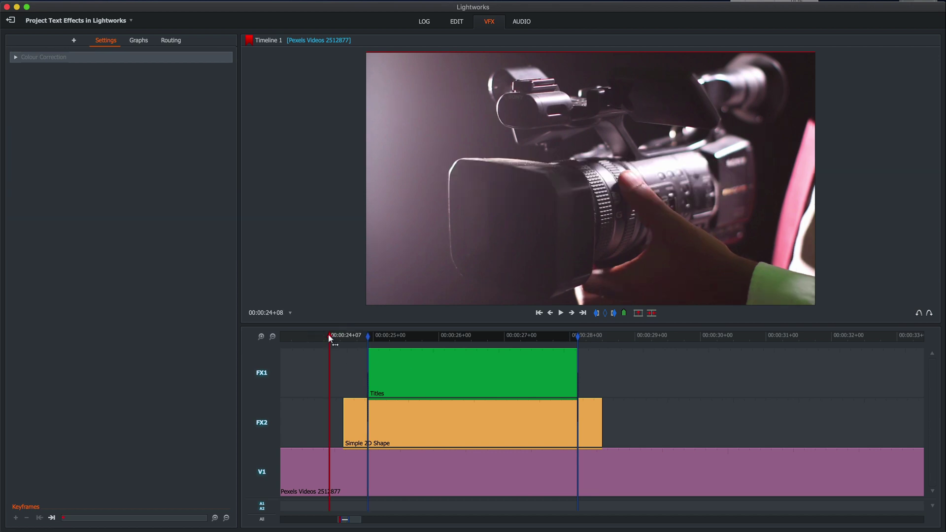
pyautogui.press('space')
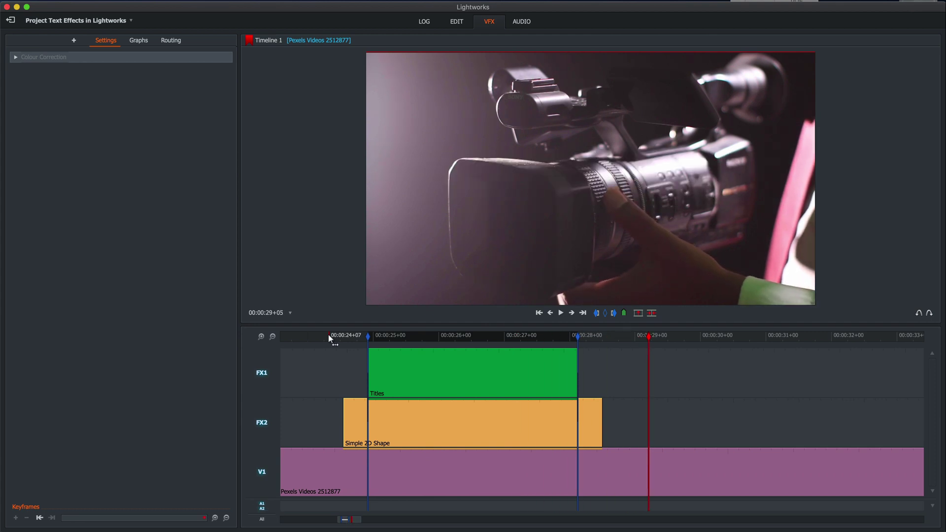
pyautogui.click(330, 338)
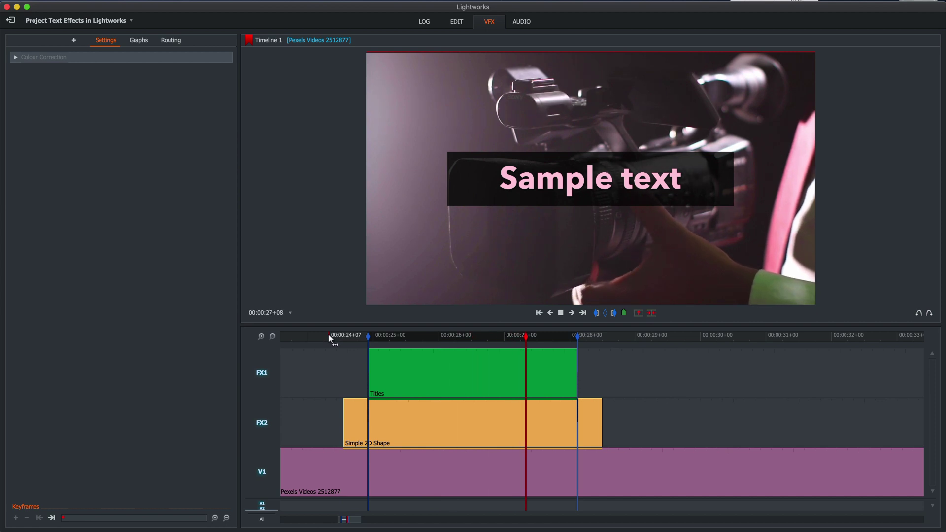
pyautogui.press('space')
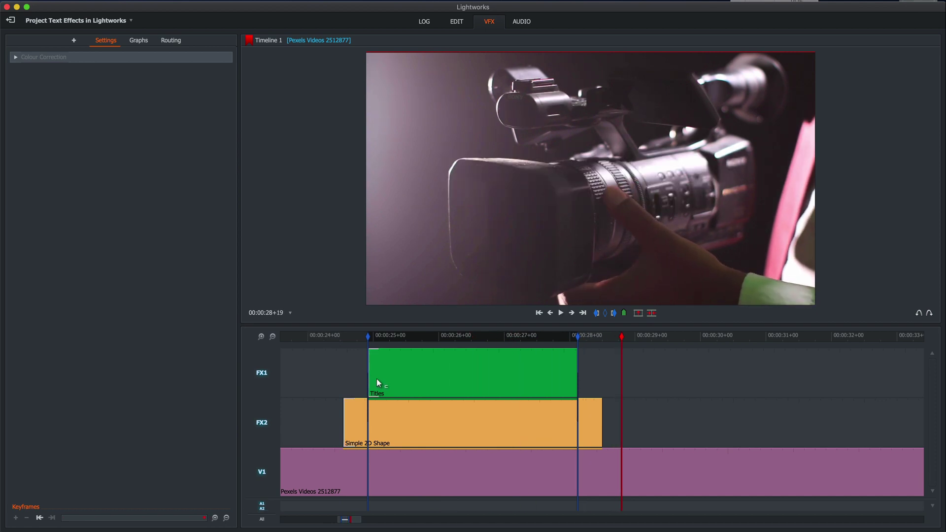
# Step: Give the selected Titles clip a Fade entry lasting 0.25 seconds
pyautogui.click(380, 377)
pyautogui.click(395, 342)
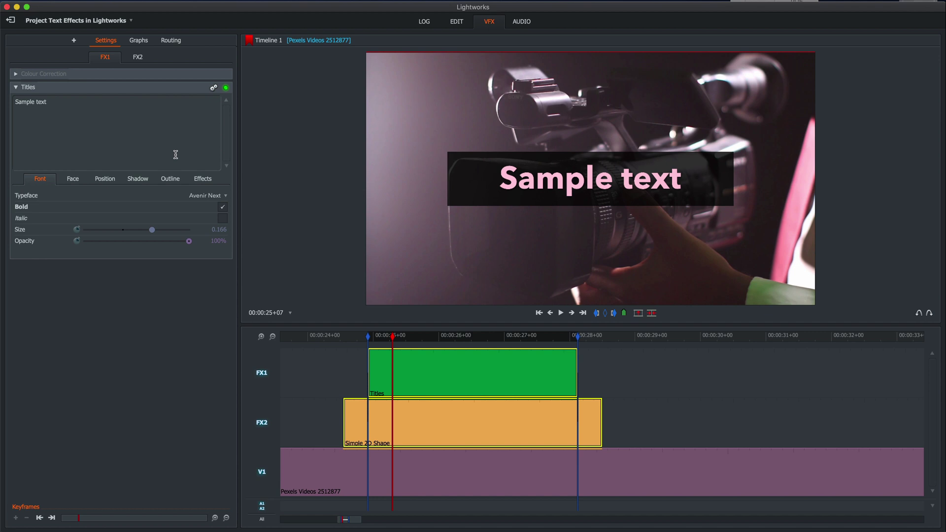
pyautogui.click(200, 179)
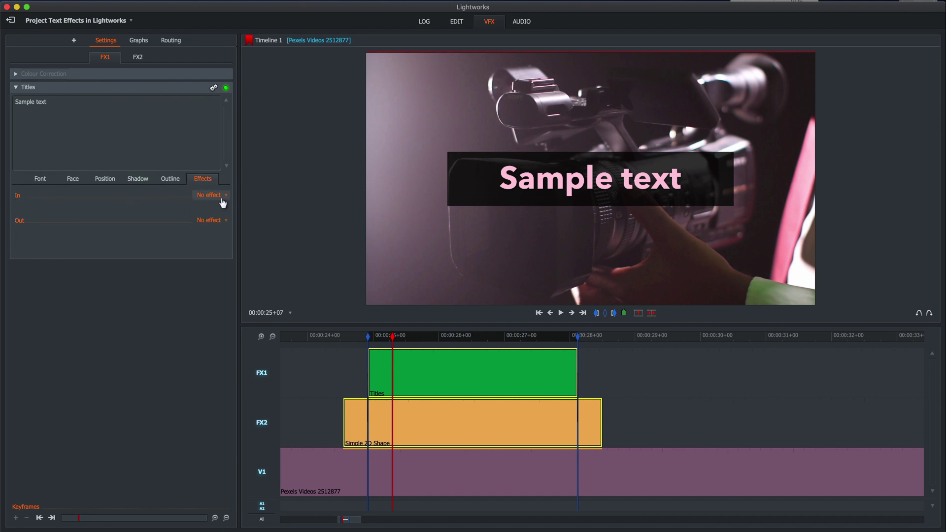
pyautogui.click(209, 195)
pyautogui.click(211, 215)
pyautogui.click(225, 207)
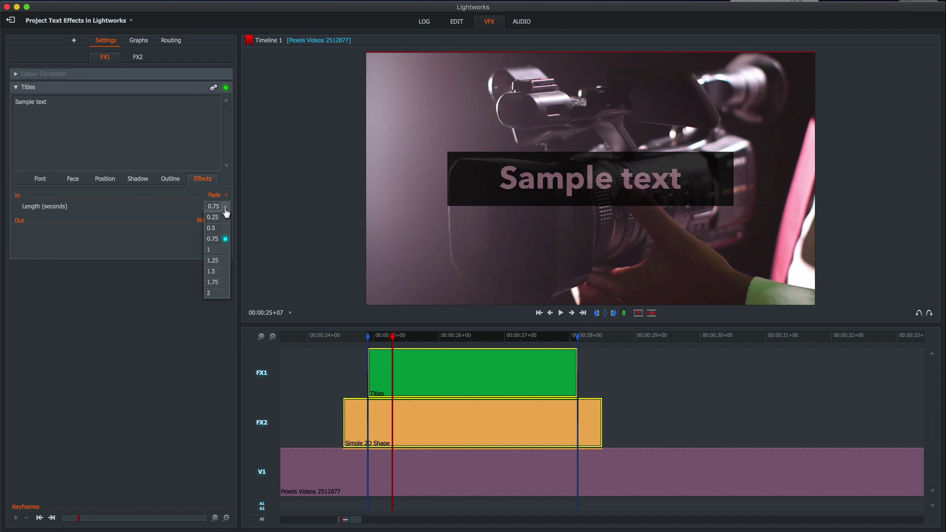
pyautogui.click(221, 225)
# Step: Give the title a Fade exit lasting 0.25 seconds
pyautogui.click(221, 227)
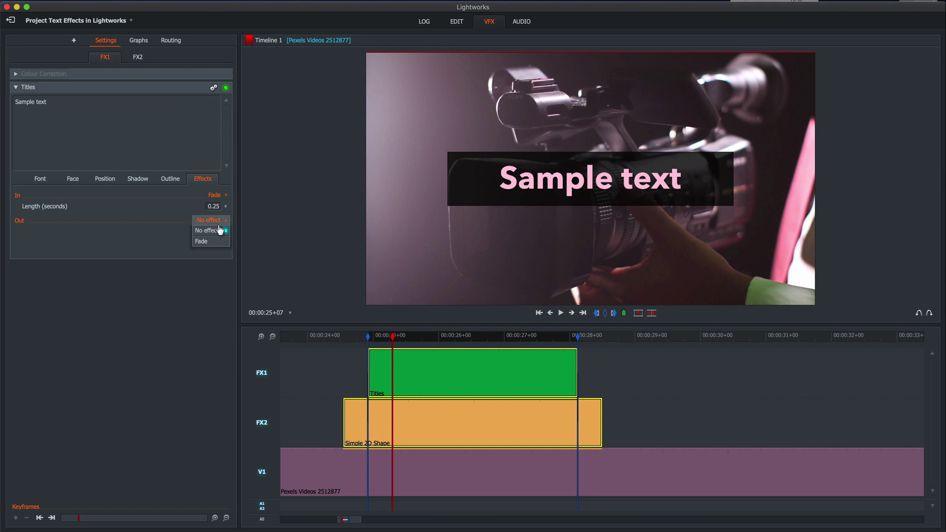
pyautogui.click(213, 241)
pyautogui.click(219, 232)
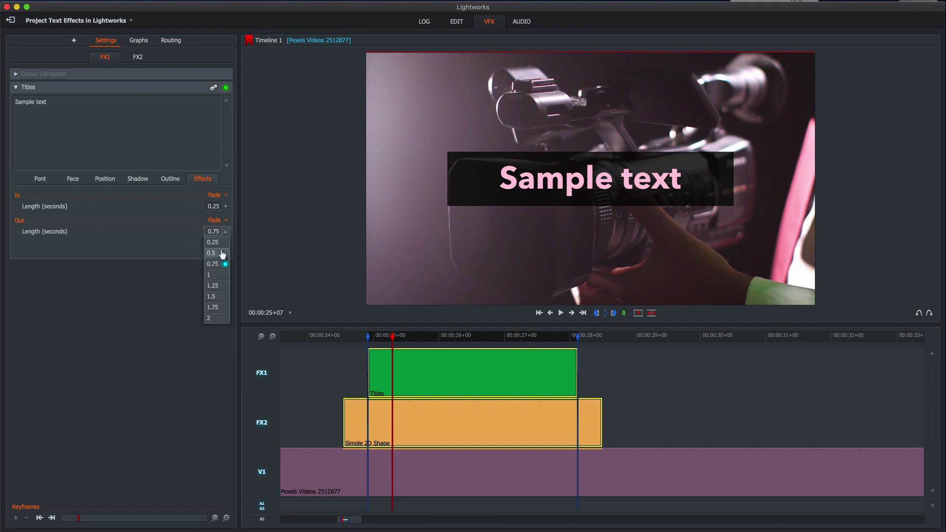
pyautogui.click(221, 252)
pyautogui.click(327, 338)
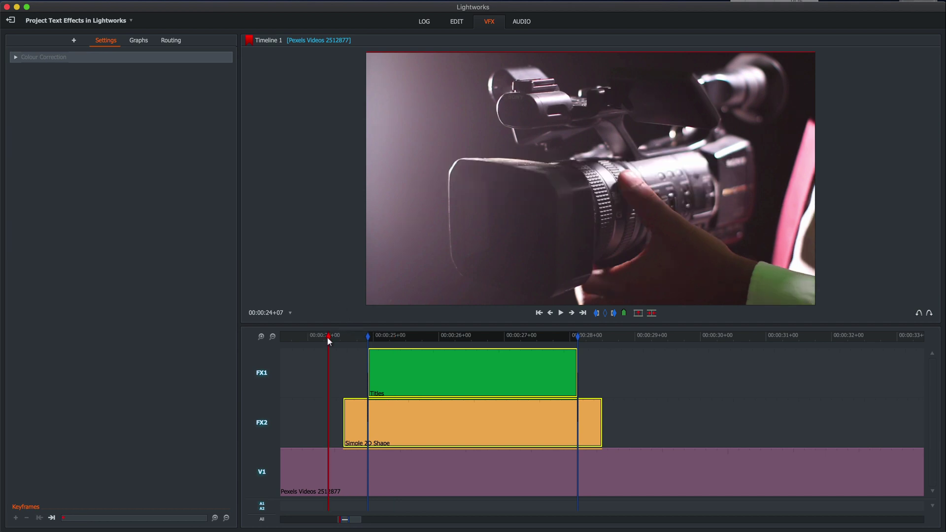
# Step: Preview the title's fades several times, starting from 00:00:24+11 before the title
pyautogui.press('space')
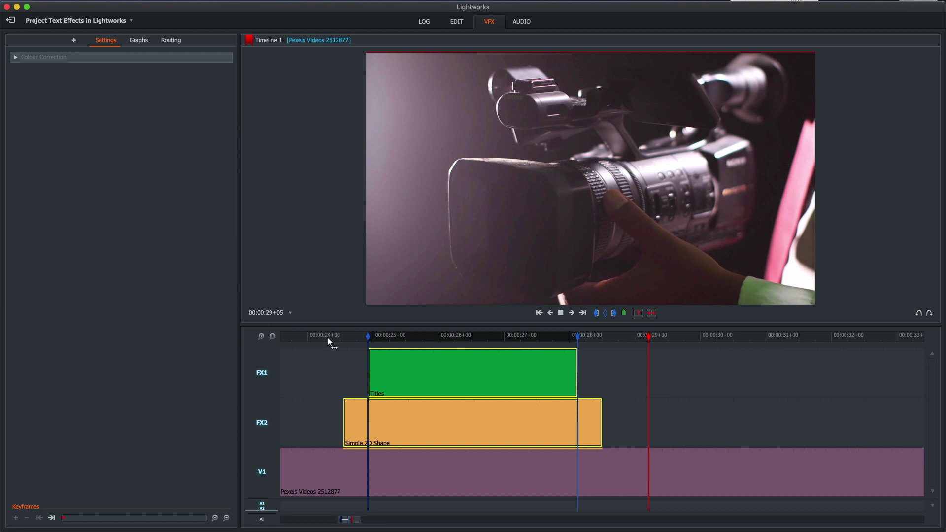
pyautogui.press('space')
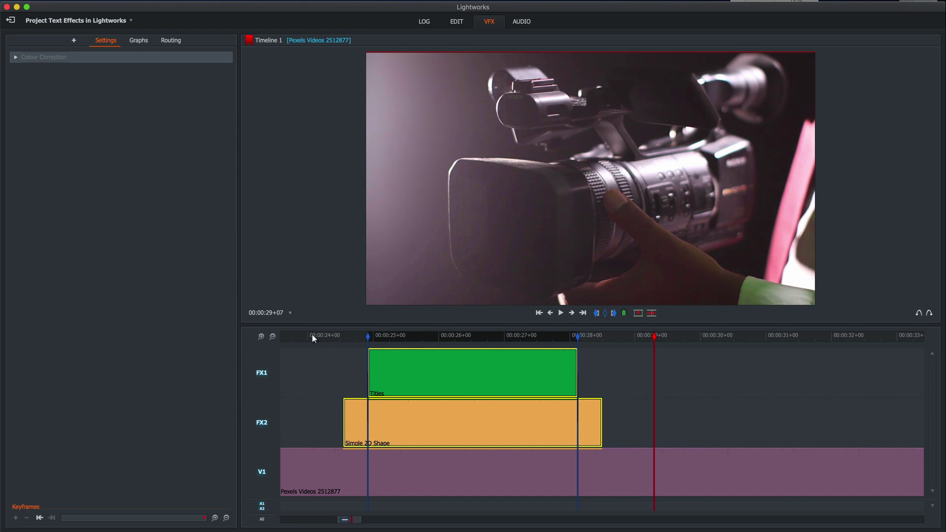
pyautogui.click(314, 336)
pyautogui.press('space')
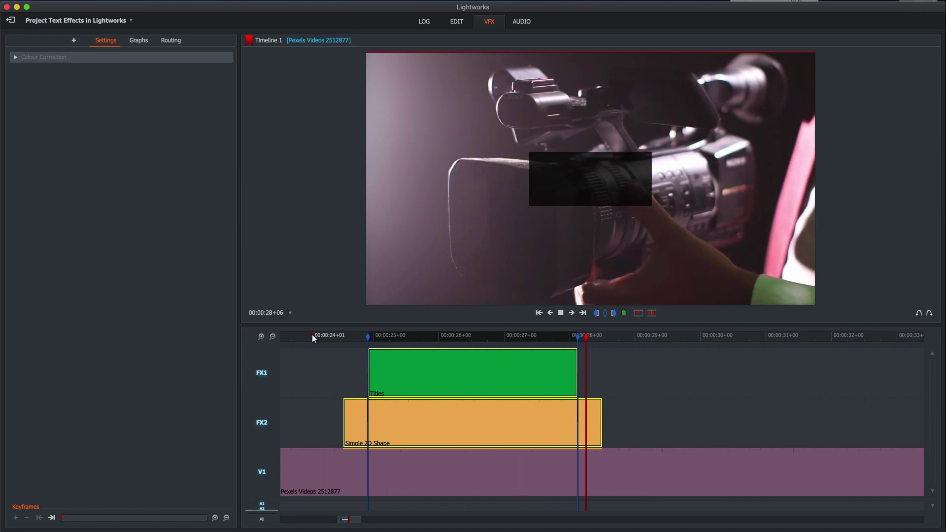
pyautogui.press('space')
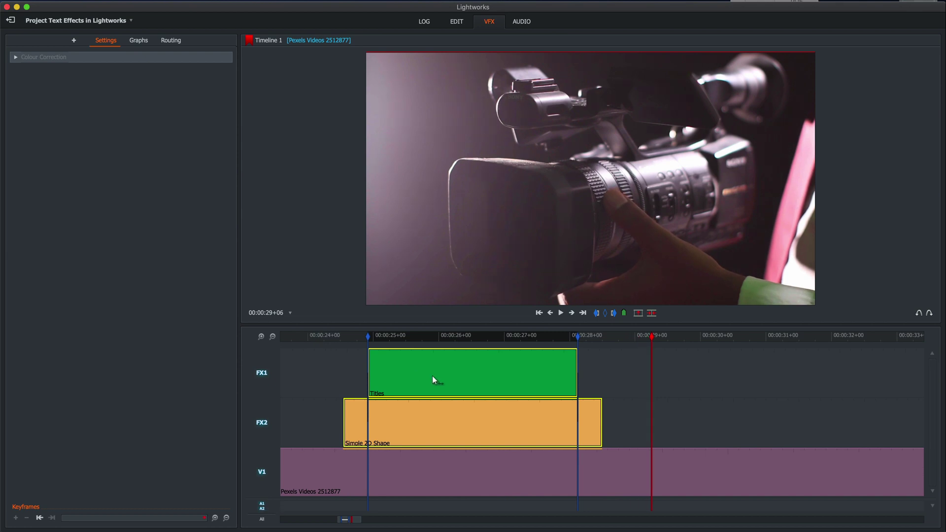
pyautogui.click(339, 337)
pyautogui.press('space')
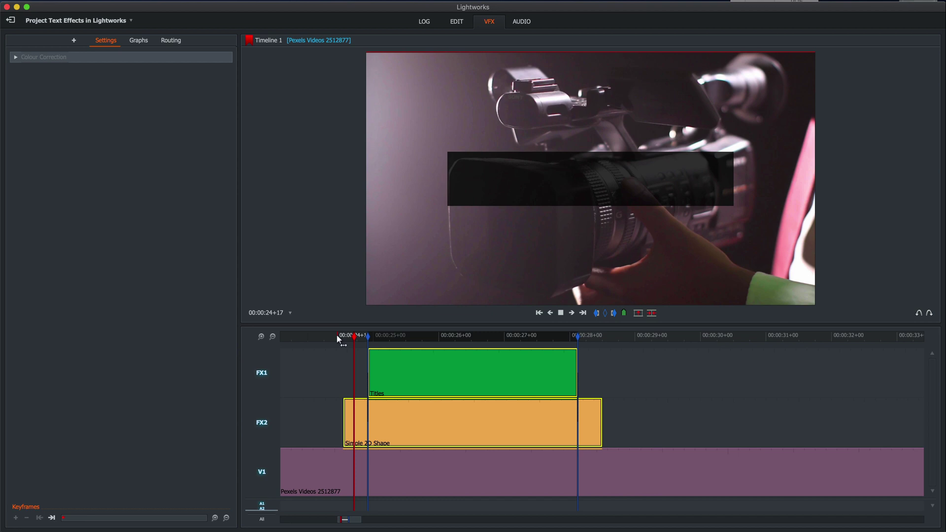
pyautogui.press('space')
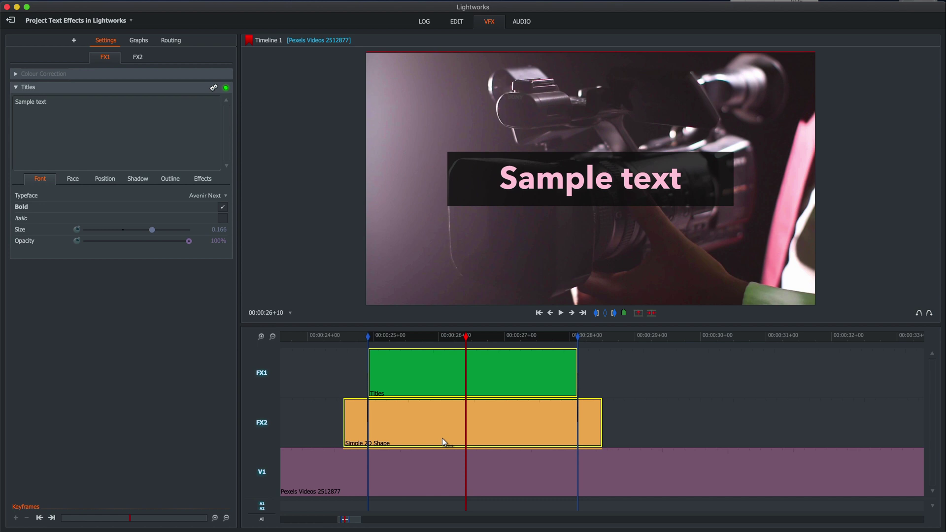
# Step: Replay the title from 00:00:21+12, then move the playhead to 00:00:03+14
pyautogui.scroll(-6, 442, 438)
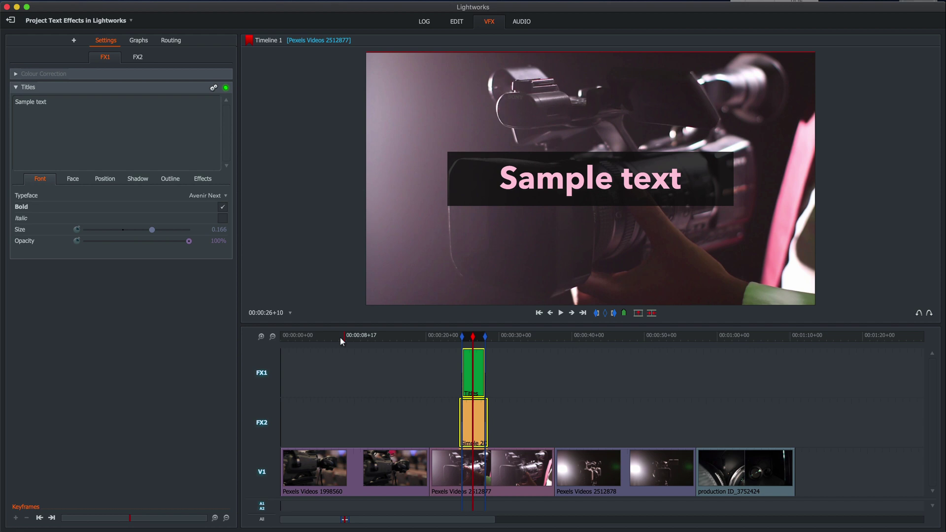
pyautogui.click(311, 338)
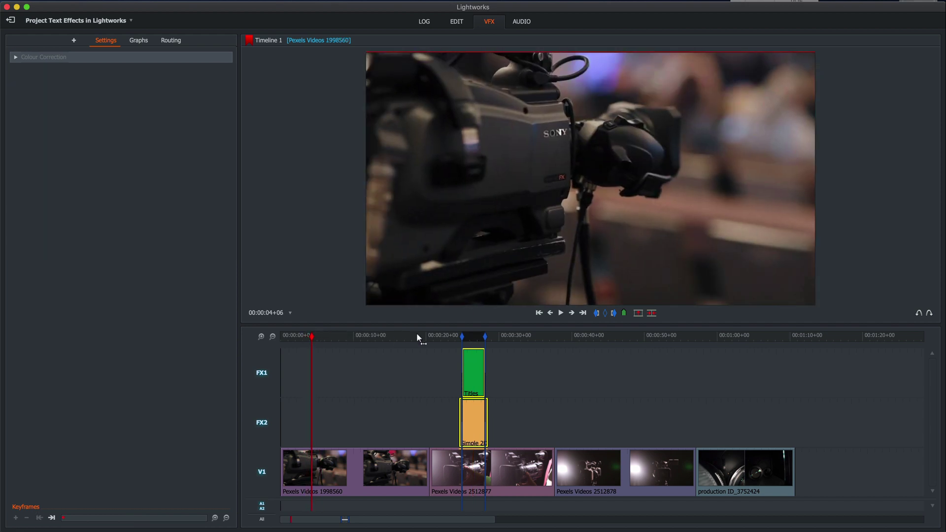
pyautogui.click(437, 338)
pyautogui.press('space')
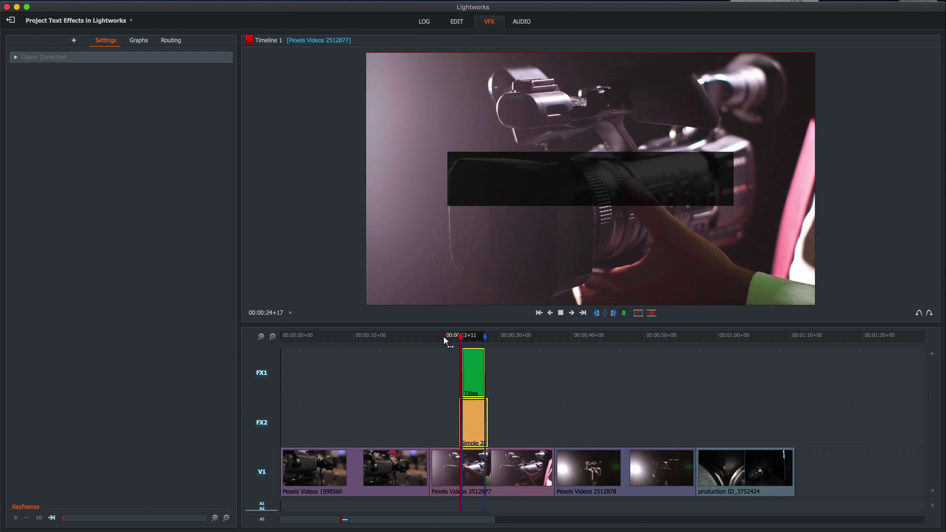
pyautogui.press('space')
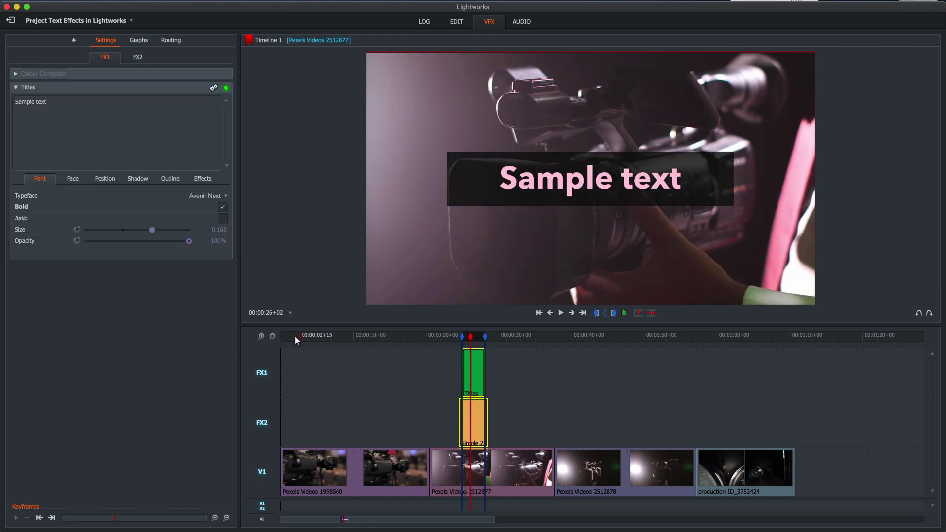
pyautogui.moveTo(293, 335); pyautogui.dragTo(306, 339)
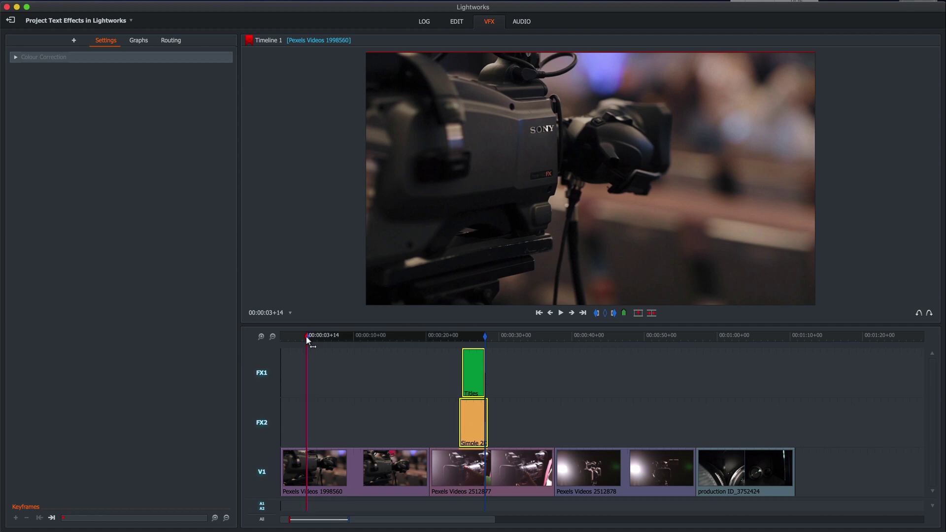
# Step: Mark the range from 03+14 to an out point at 06+21
pyautogui.press('space')
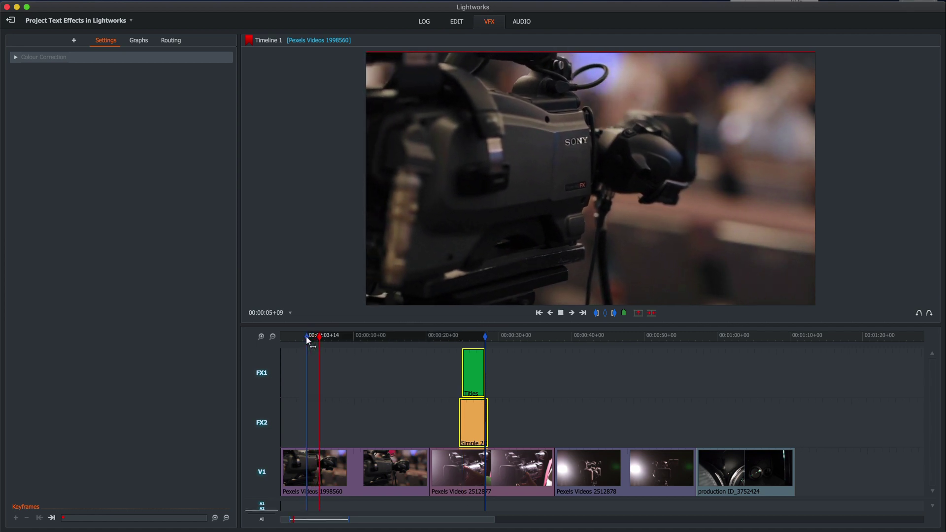
pyautogui.press('space')
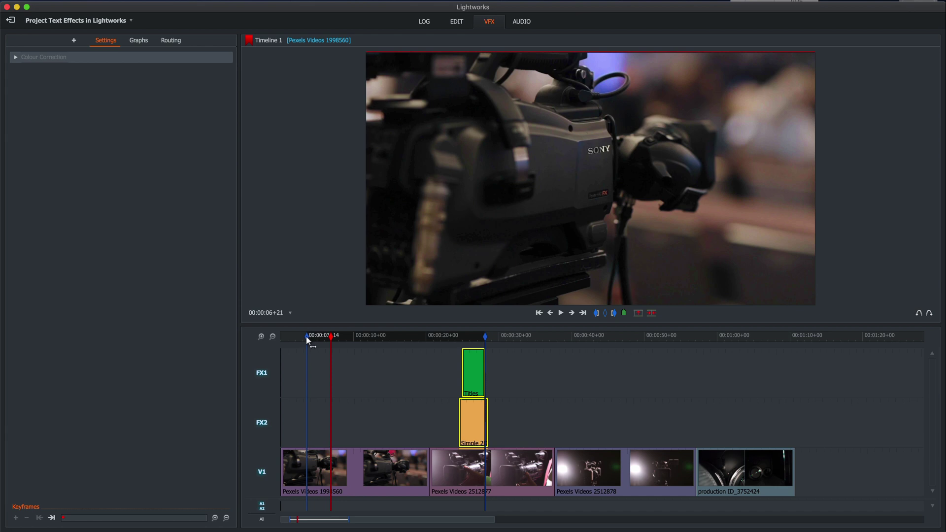
pyautogui.press('o')
pyautogui.scroll(5, 306, 469)
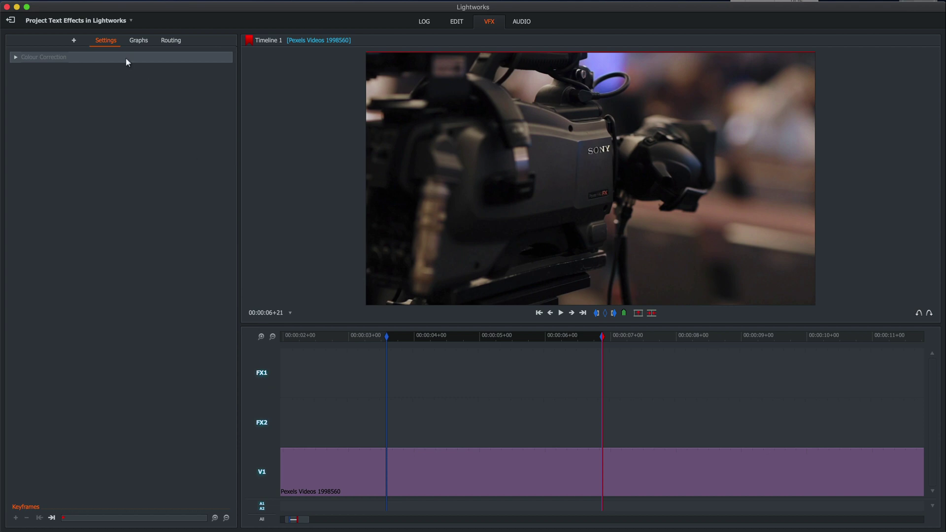
# Step: Add a Matte Simple 2D Shape onto FX2 over the marked range
pyautogui.click(74, 41)
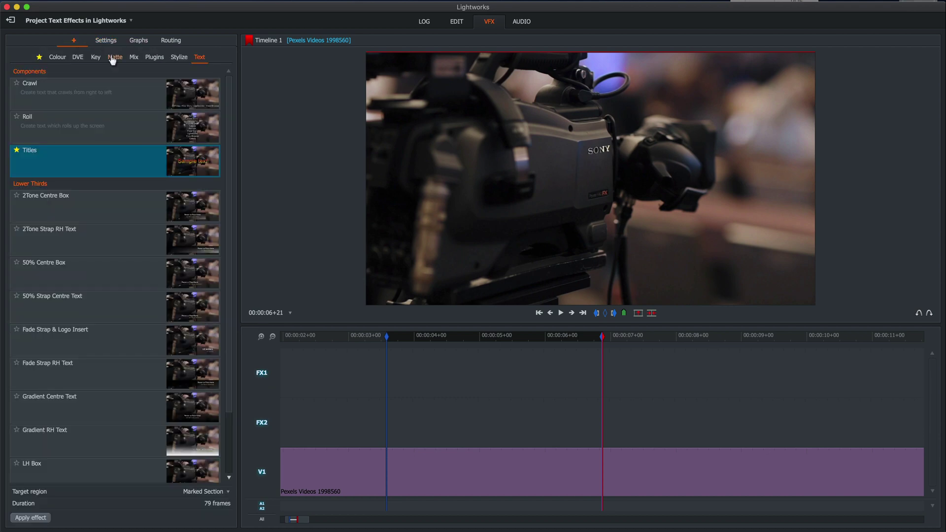
pyautogui.click(115, 57)
pyautogui.moveTo(61, 224); pyautogui.dragTo(454, 427)
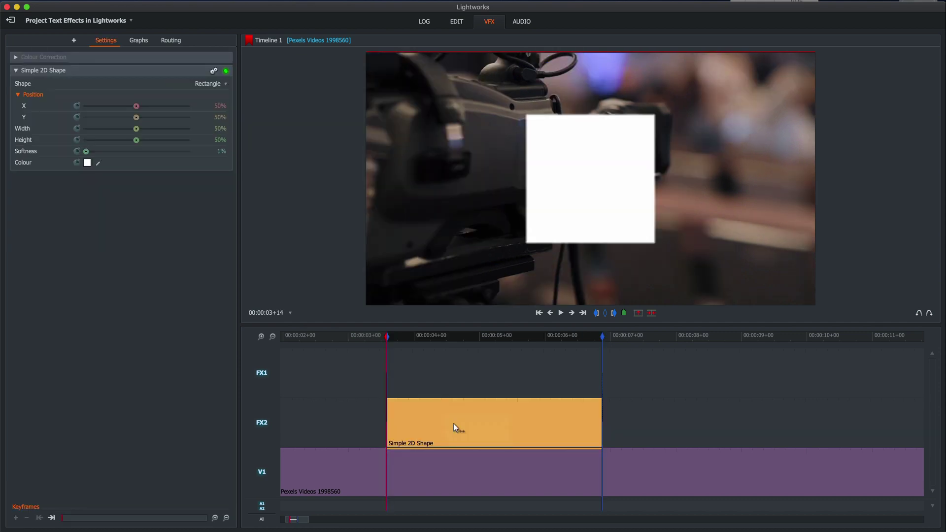
# Step: Set shape softness to 0.4%, resize to about 81%×16%, and move it lower-left
pyautogui.moveTo(85, 152); pyautogui.dragTo(60, 157)
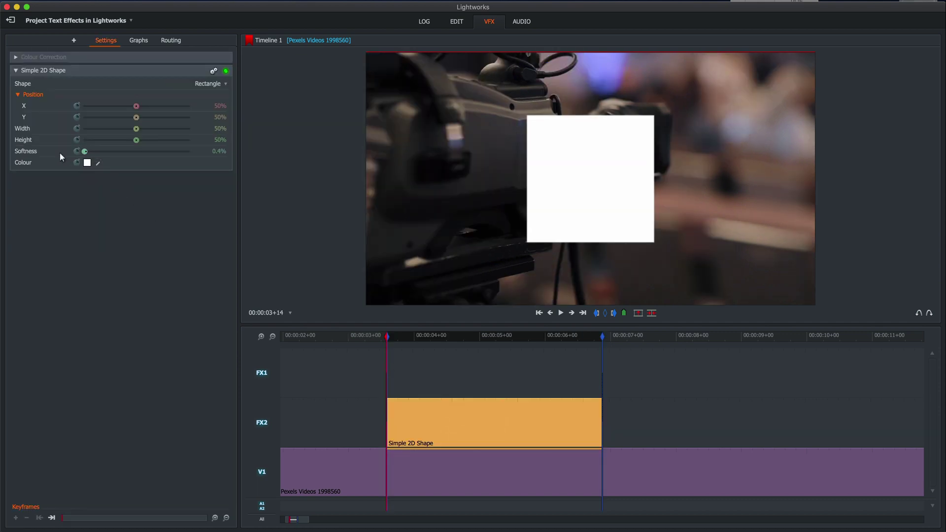
pyautogui.moveTo(601, 123)
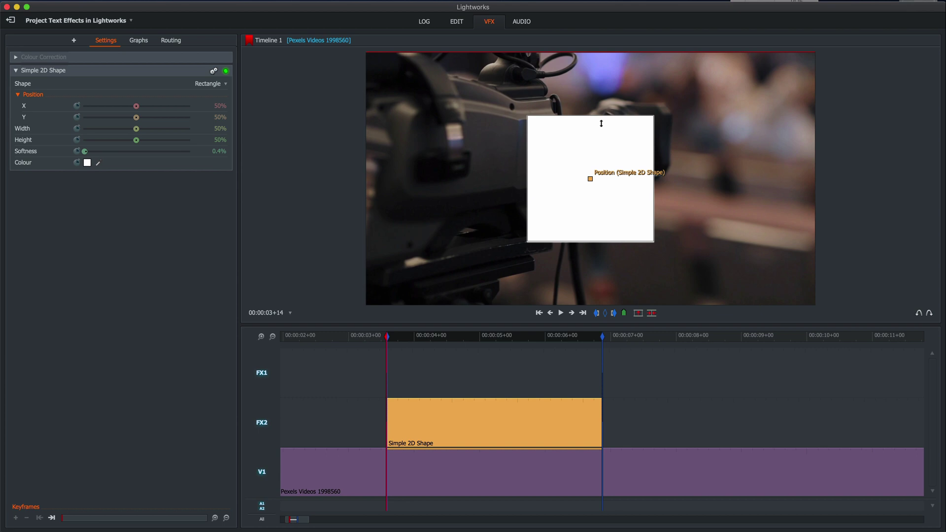
pyautogui.moveTo(655, 117); pyautogui.dragTo(692, 160)
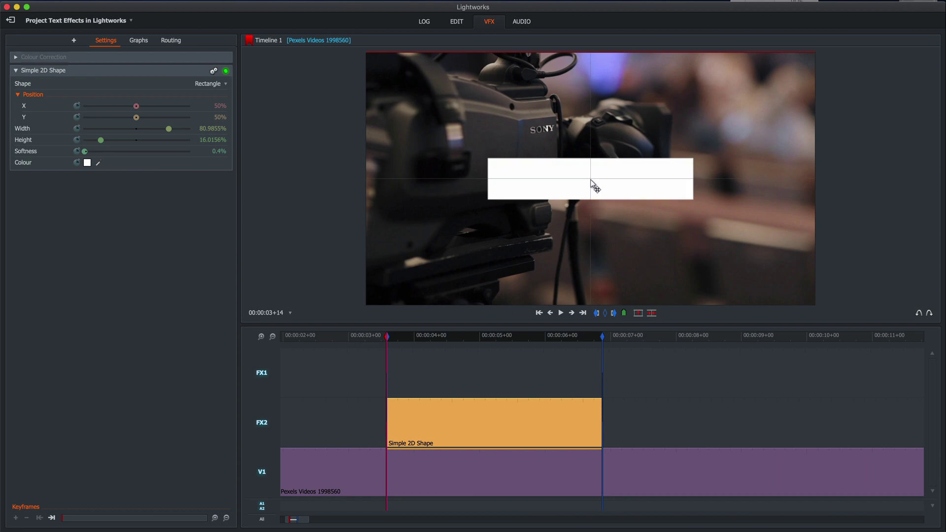
pyautogui.moveTo(590, 179); pyautogui.dragTo(474, 279)
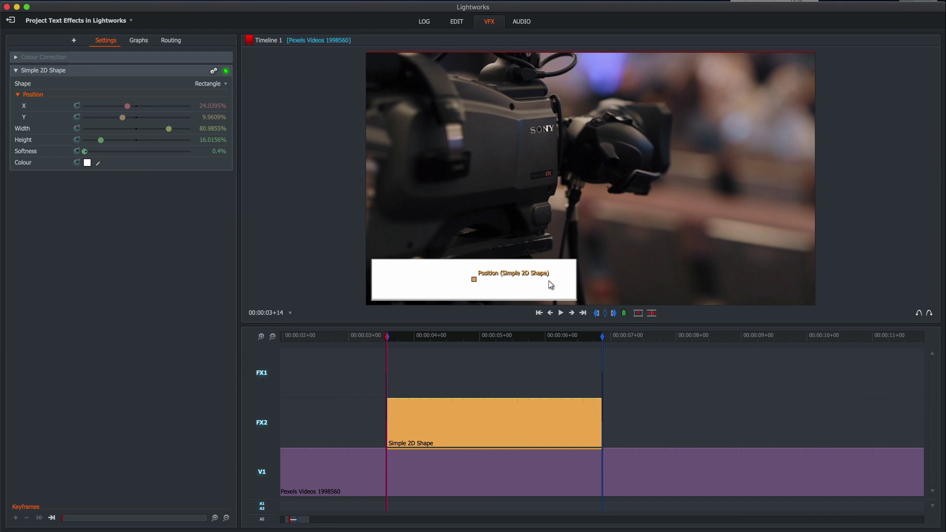
# Step: Eyedrop a brown from the footage as the rectangle's colour, replacing a first purple sample
pyautogui.click(99, 166)
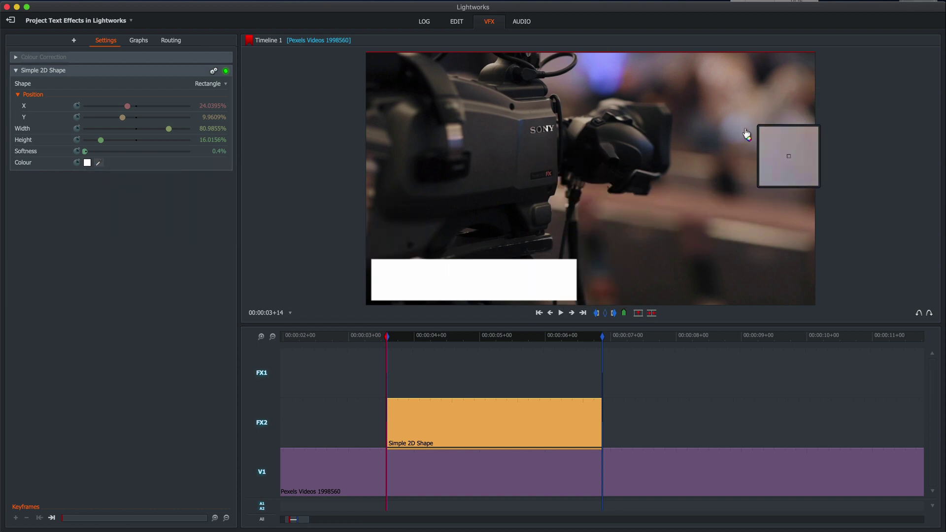
pyautogui.click(606, 63)
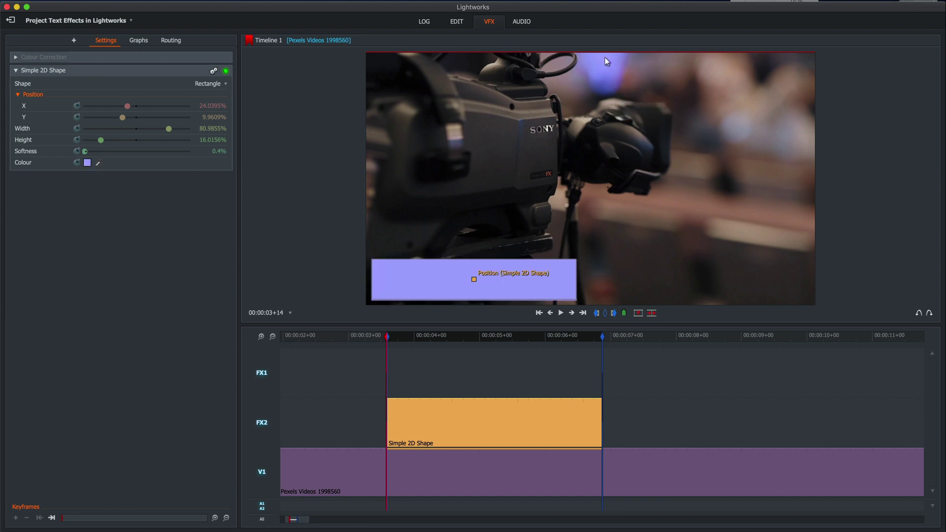
pyautogui.click(99, 163)
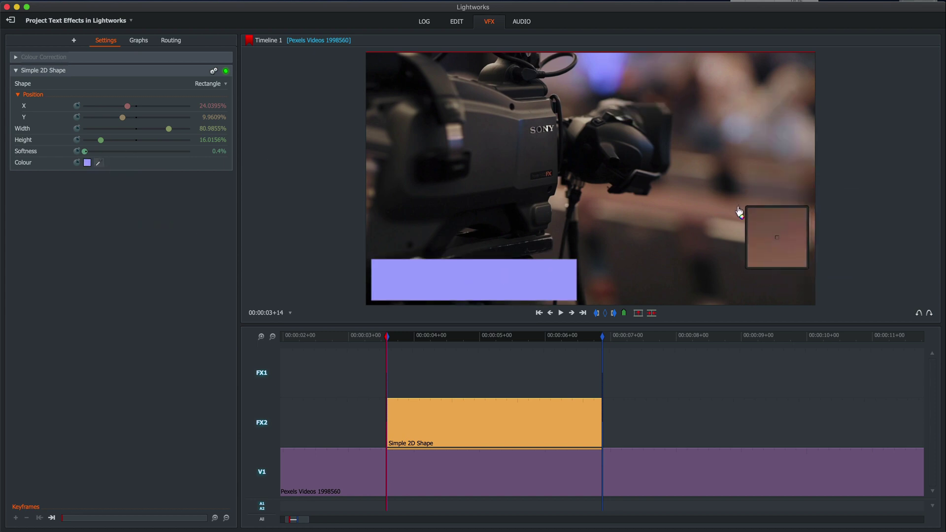
pyautogui.click(754, 207)
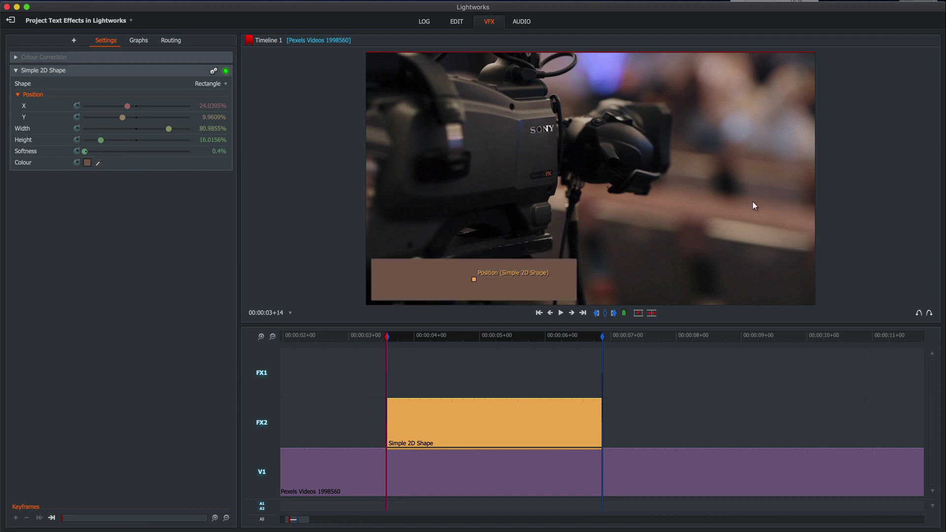
# Step: Lower the rectangle colour's alpha to 194 to make it semi-transparent
pyautogui.click(86, 164)
pyautogui.moveTo(185, 319); pyautogui.dragTo(176, 321)
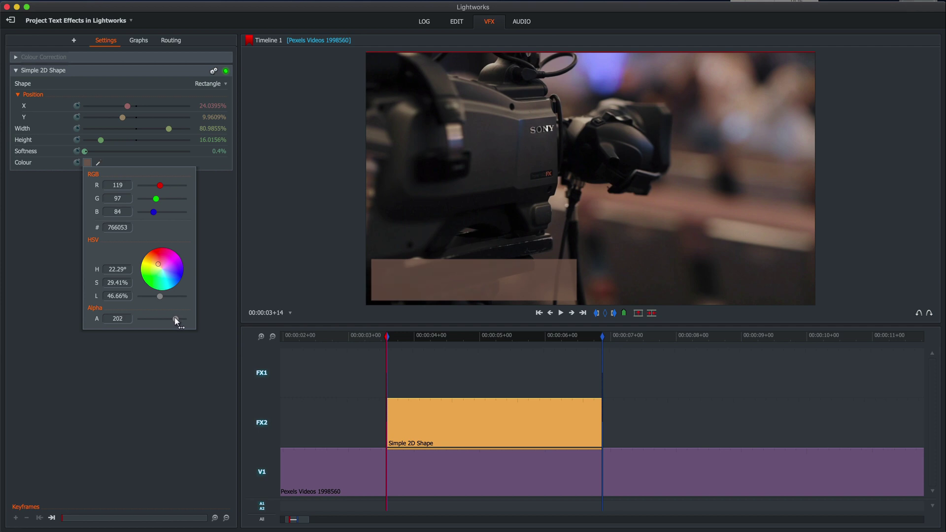
pyautogui.click(198, 374)
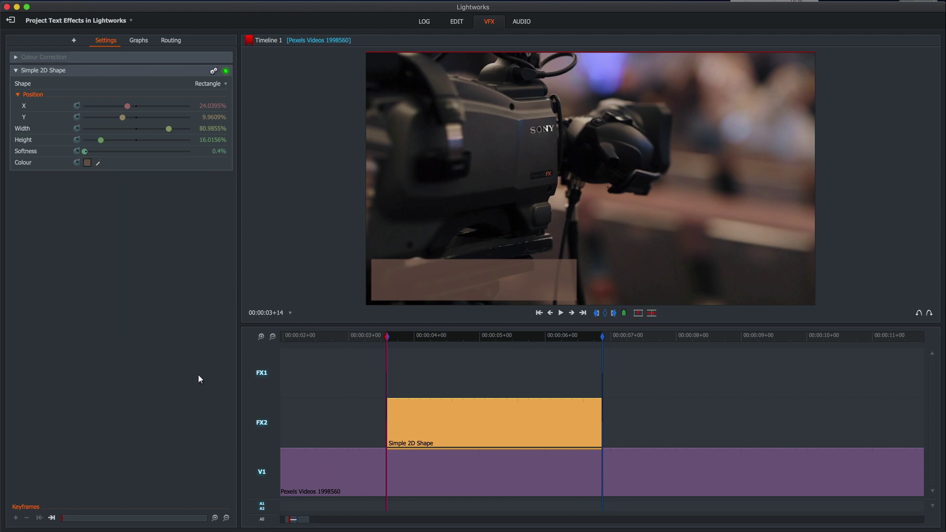
# Step: Add a new Titles effect above the brown rectangle
pyautogui.click(74, 40)
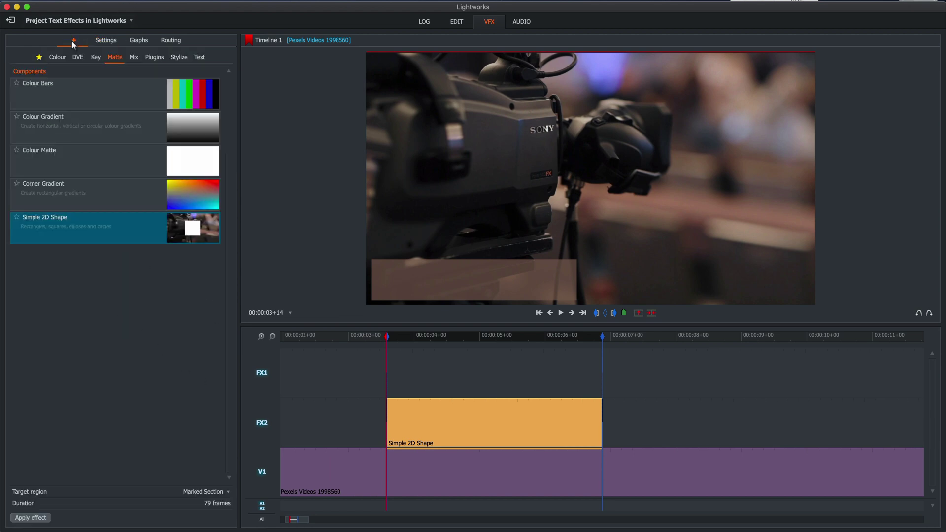
pyautogui.click(199, 58)
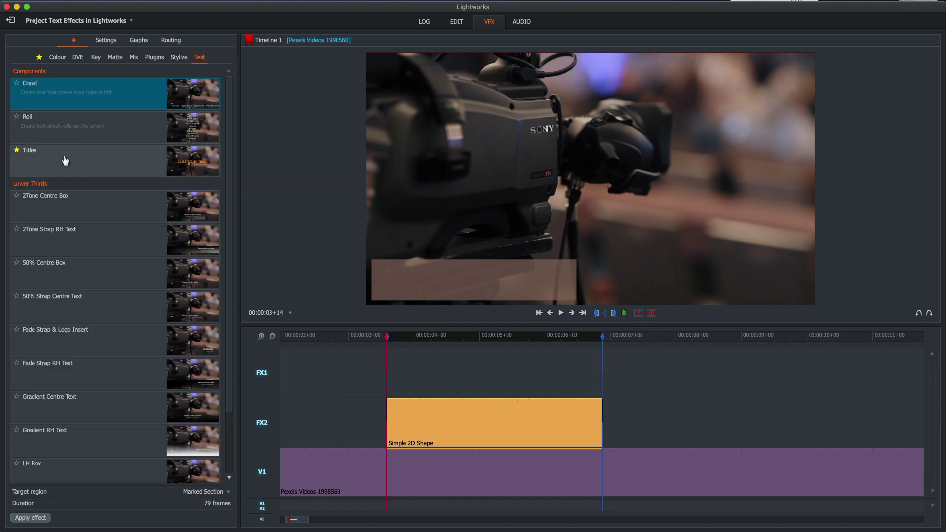
pyautogui.moveTo(65, 158); pyautogui.dragTo(445, 422)
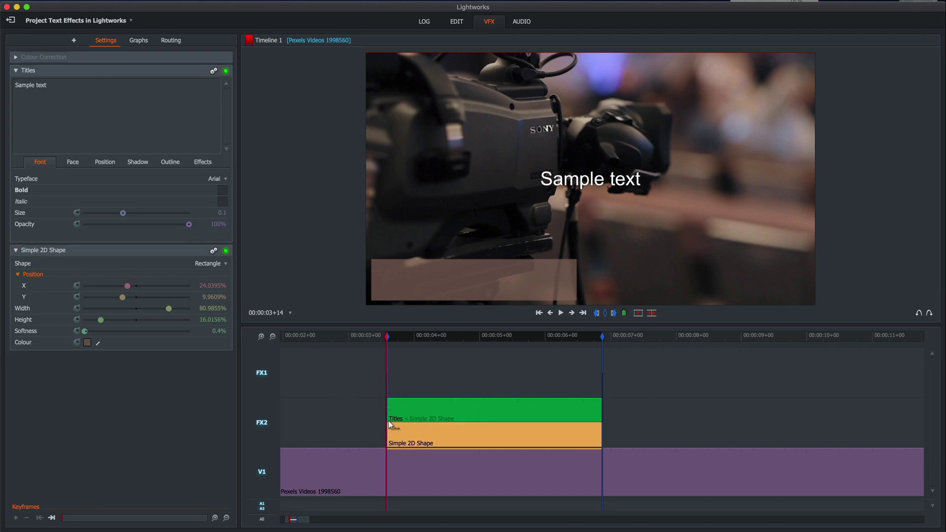
# Step: Replace the title's Sample text with 'Behind the lens' and show its Face appearance options
pyautogui.click(419, 429)
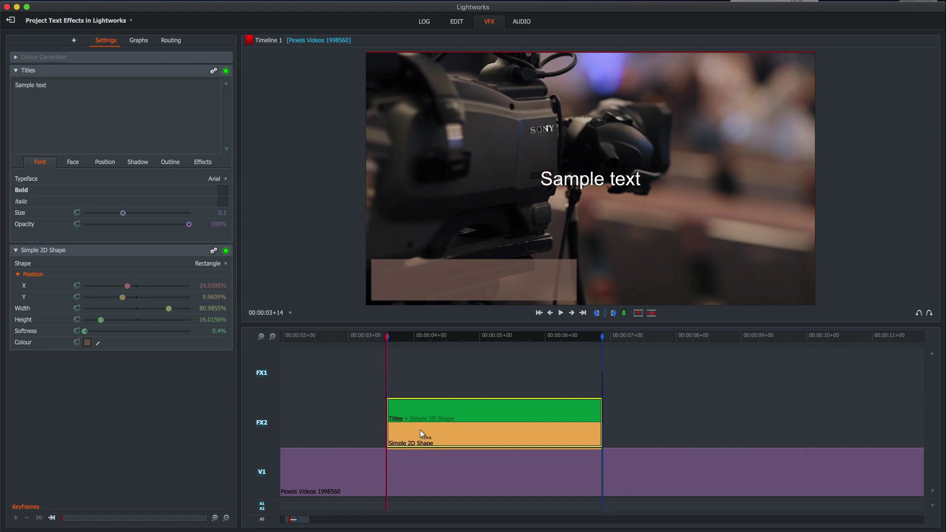
pyautogui.moveTo(71, 93); pyautogui.dragTo(6, 90)
pyautogui.write('Behind the l')
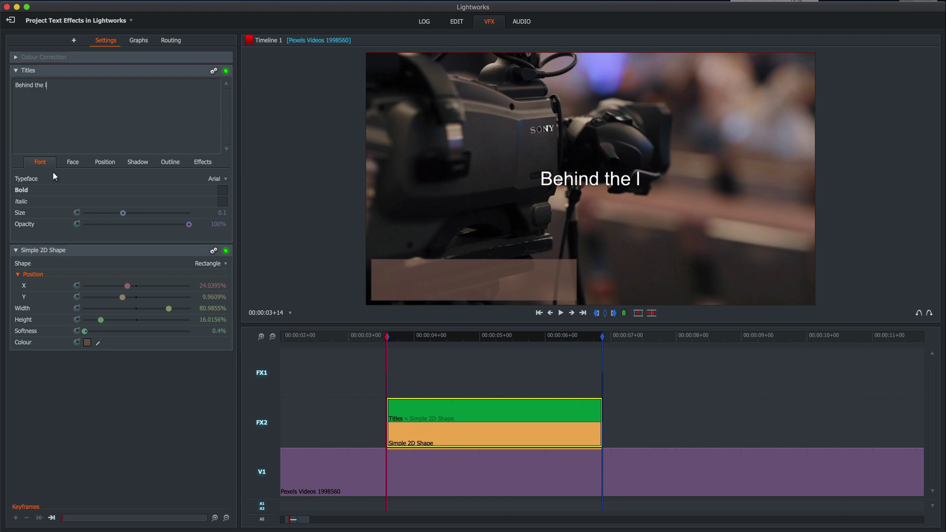
pyautogui.write('ens')
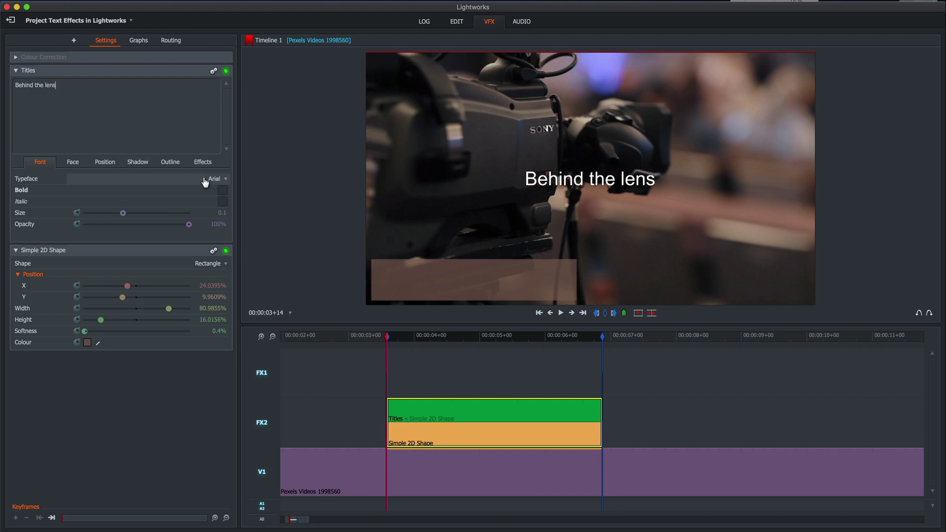
pyautogui.click(74, 162)
# Step: Set the title font to bold Avenir Next at size 0.139
pyautogui.click(210, 178)
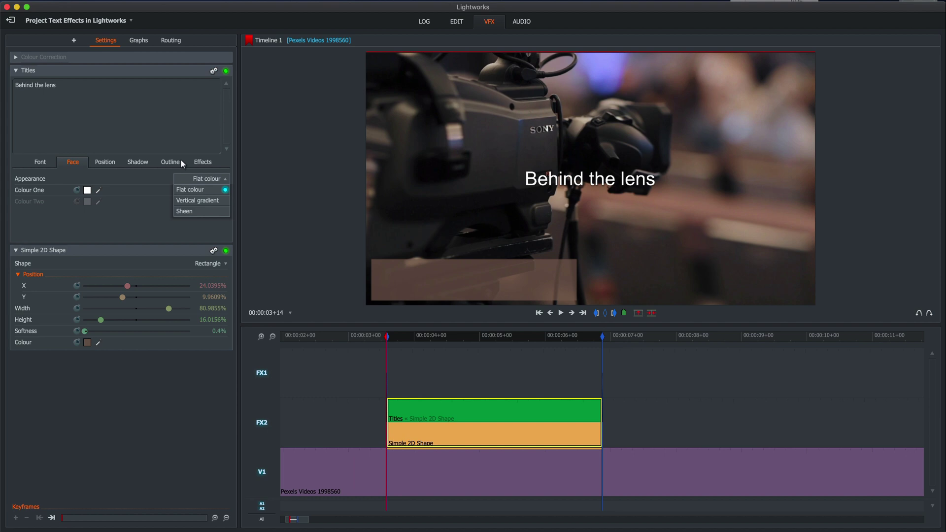
pyautogui.click(40, 165)
pyautogui.click(214, 179)
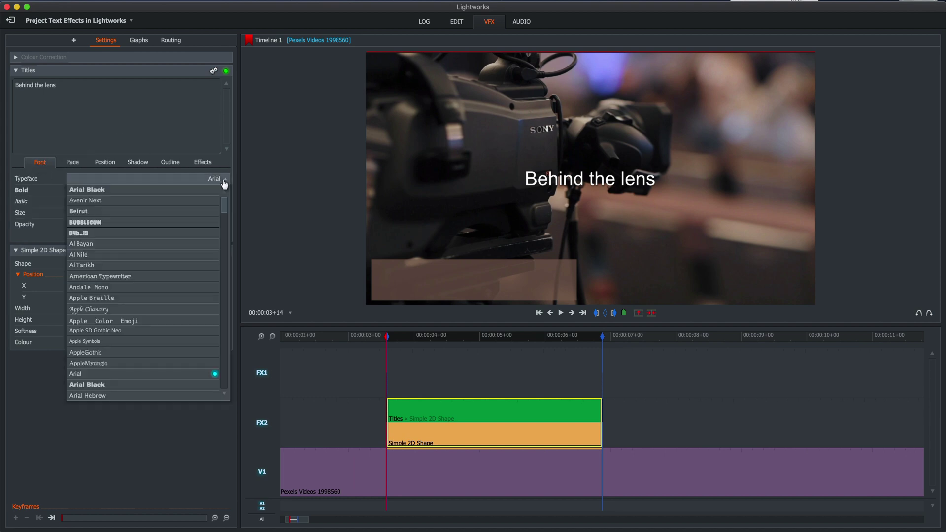
pyautogui.scroll(-3, 169, 350)
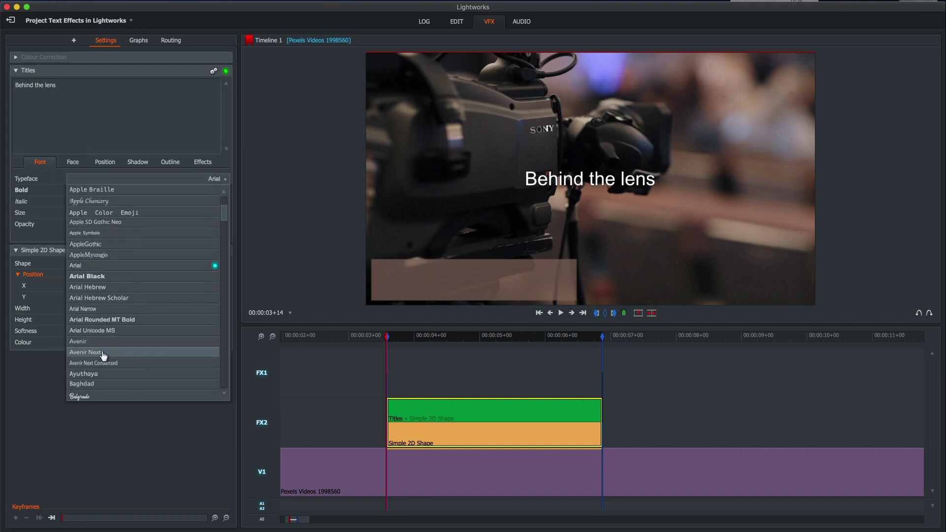
pyautogui.click(169, 350)
pyautogui.click(227, 190)
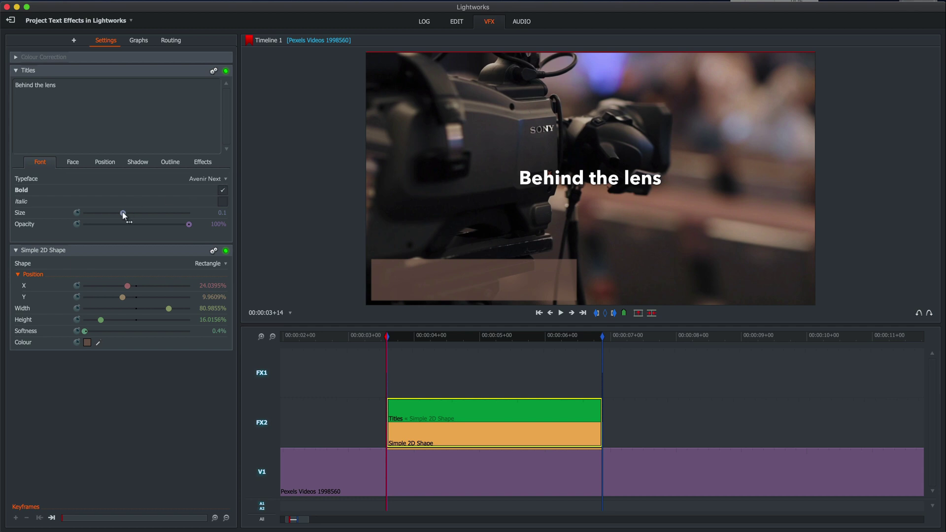
pyautogui.moveTo(123, 213); pyautogui.dragTo(140, 213)
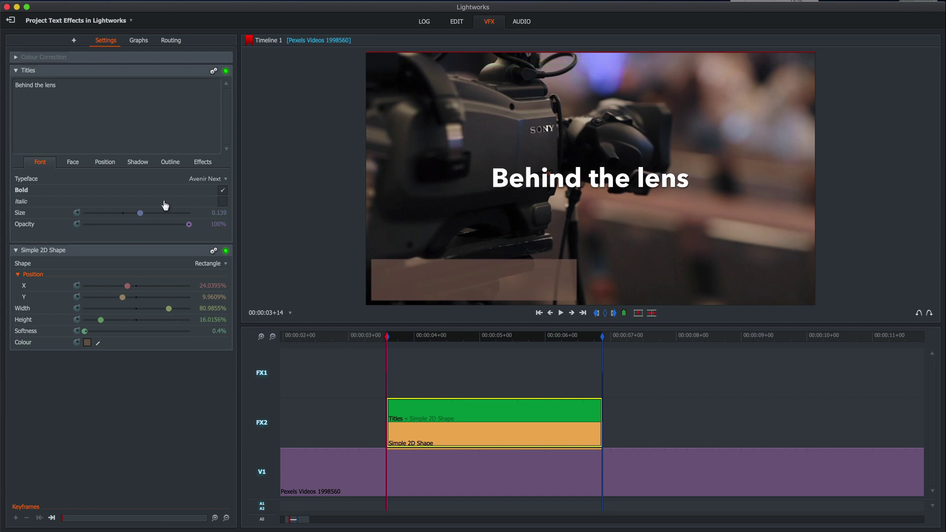
# Step: Colour the title lavender purple sampled from the video
pyautogui.click(64, 162)
pyautogui.click(98, 191)
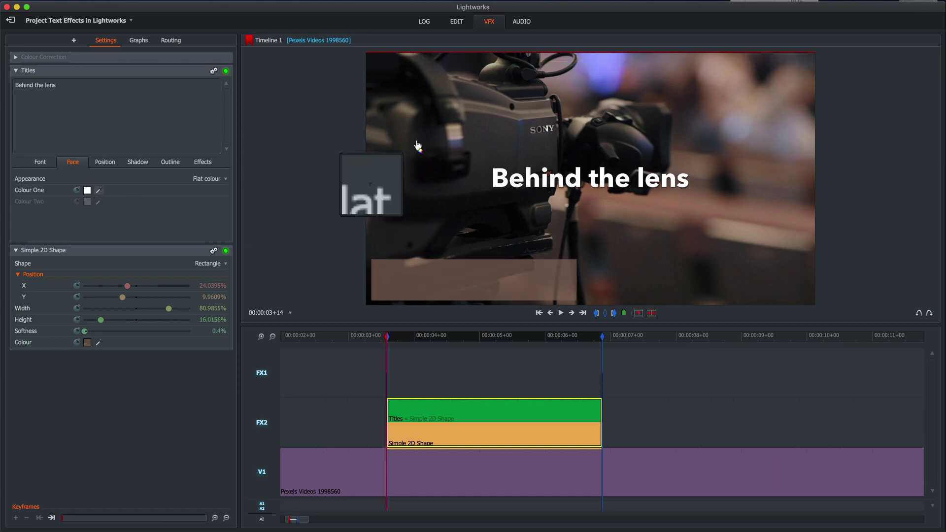
pyautogui.click(600, 61)
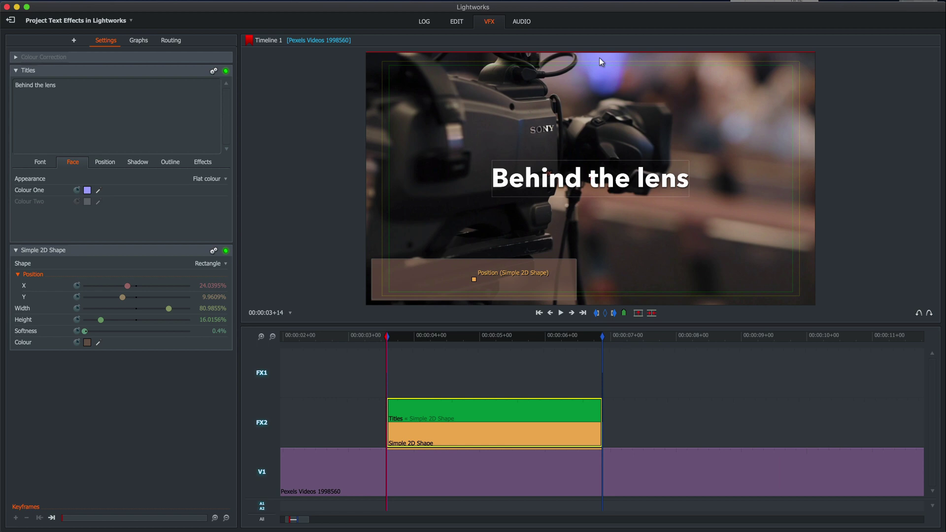
pyautogui.click(42, 166)
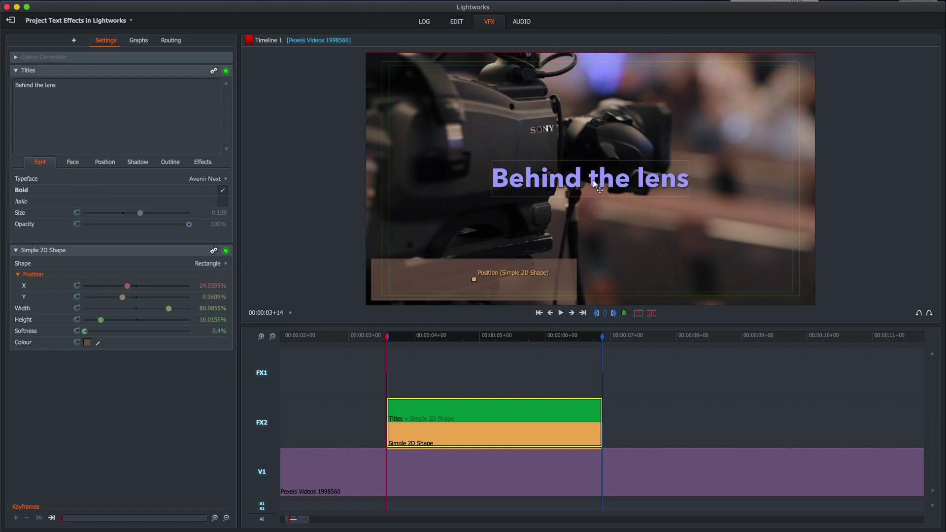
# Step: Shrink the title to size 0.126 and position it inside the brown box at the bottom-left
pyautogui.moveTo(593, 184); pyautogui.dragTo(414, 276)
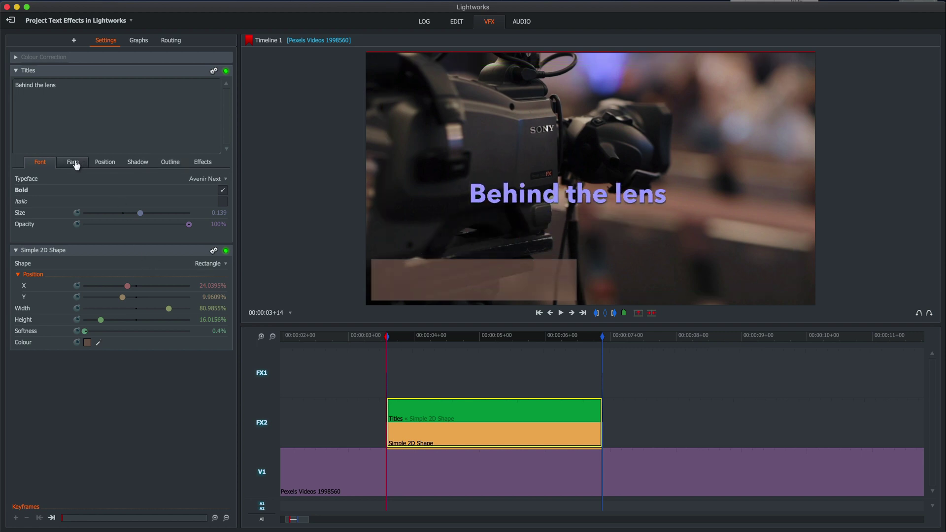
pyautogui.moveTo(141, 213); pyautogui.dragTo(134, 214)
pyautogui.moveTo(570, 194); pyautogui.dragTo(474, 279)
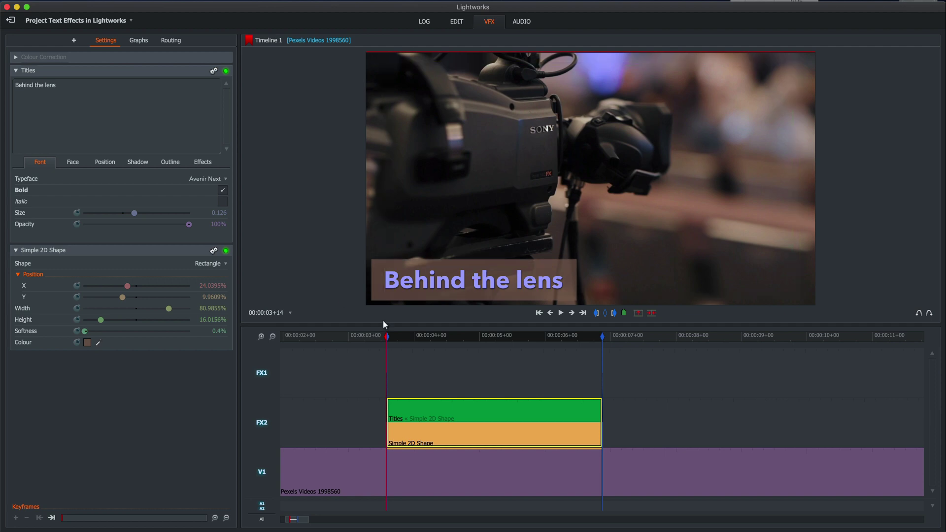
pyautogui.moveTo(373, 335); pyautogui.dragTo(369, 338)
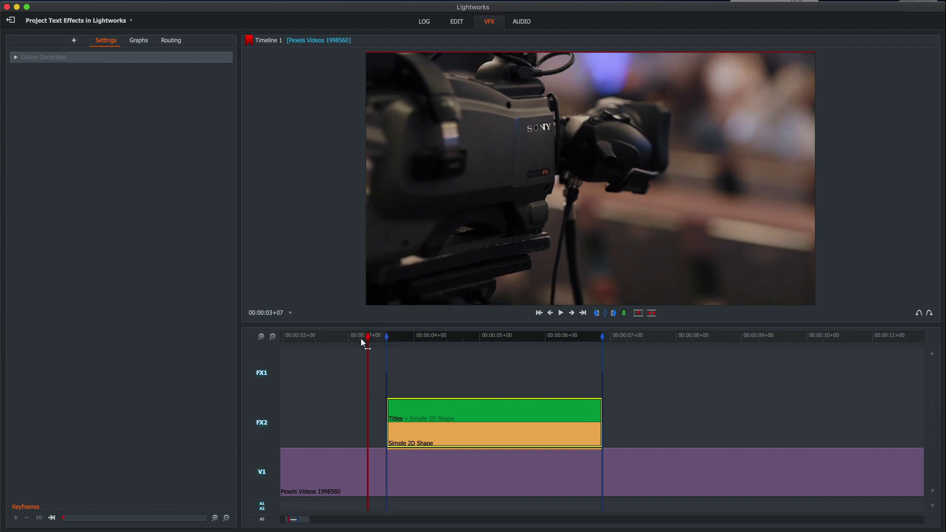
# Step: Preview the lower third playing over the clip
pyautogui.press('space')
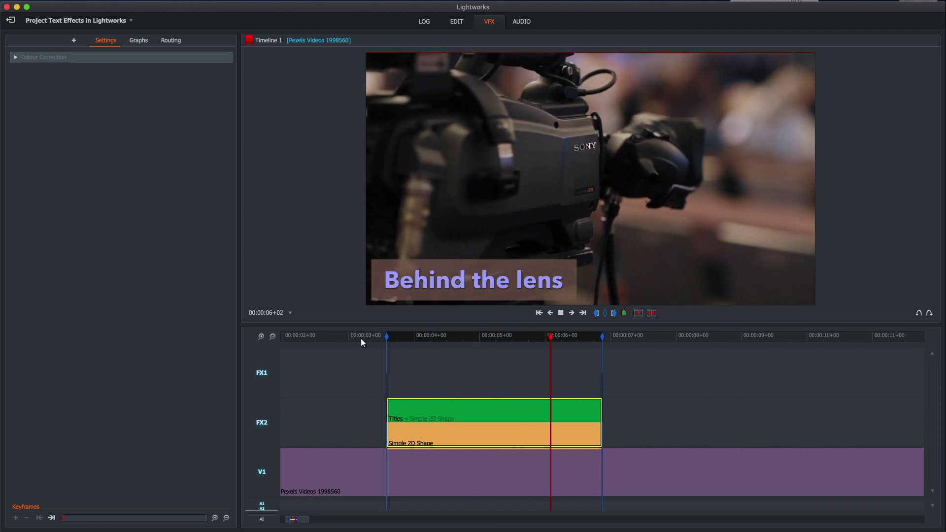
pyautogui.click(365, 339)
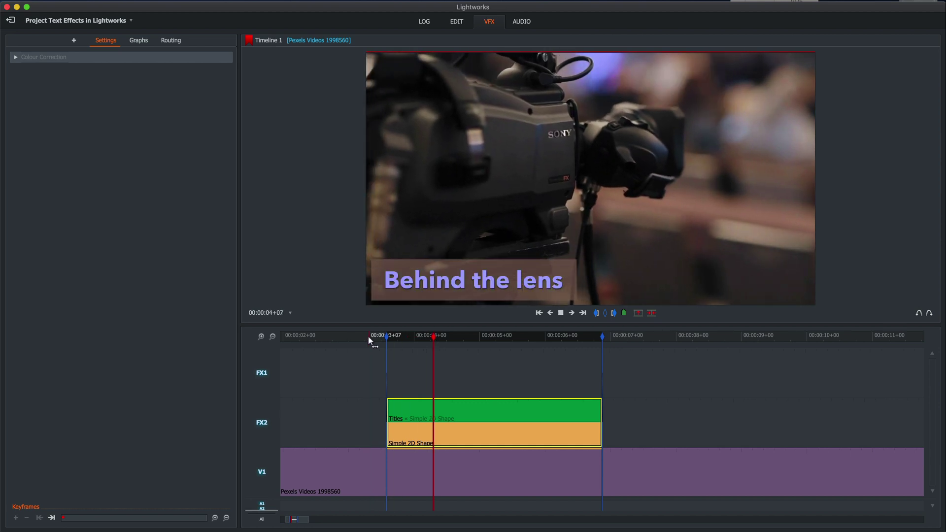
pyautogui.press('space')
# Step: Go to just after the title clip's start at 03+22 and show the title's Position settings
pyautogui.click(420, 337)
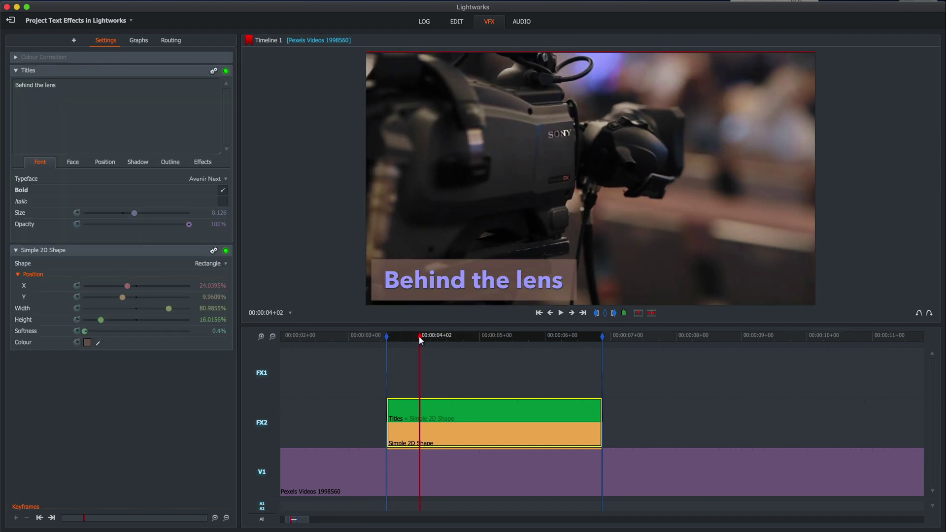
pyautogui.press('a')
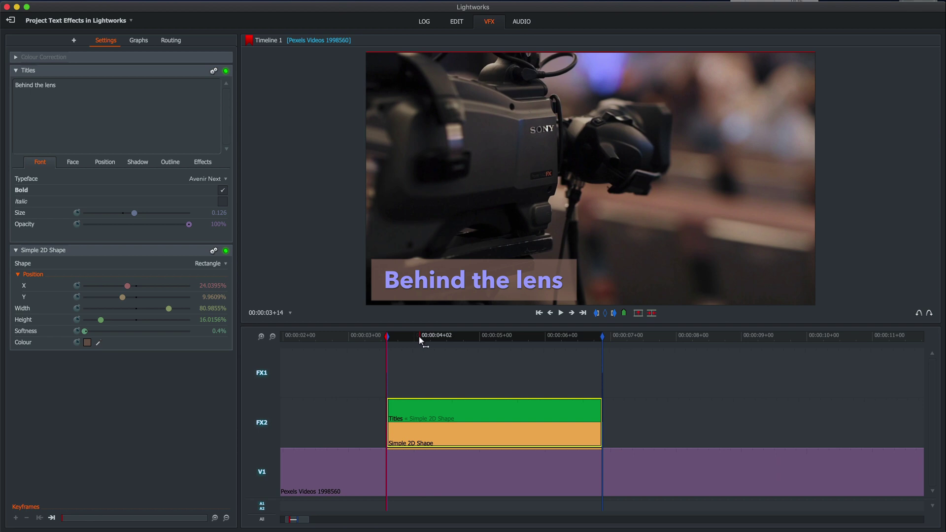
pyautogui.press('space')
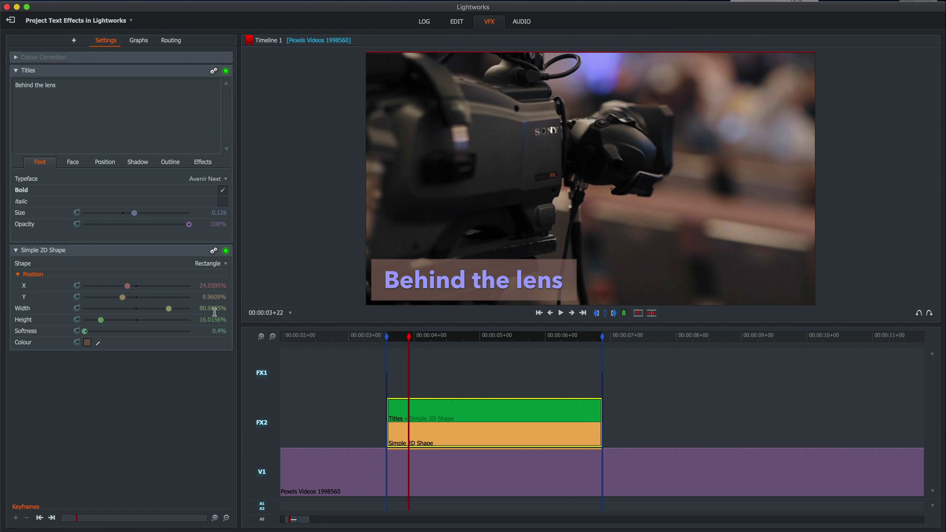
pyautogui.click(105, 163)
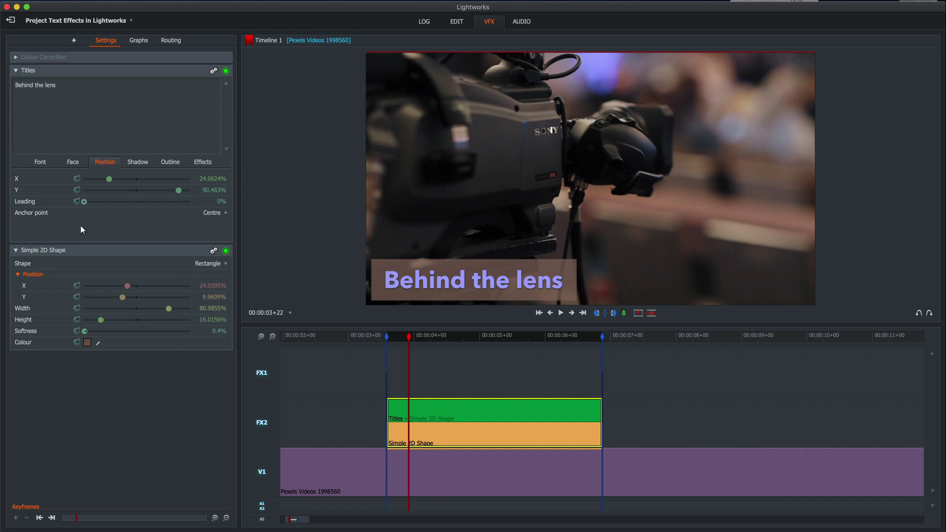
# Step: Keyframe title and box X, then at clip start move both off-screen left to about -23%
pyautogui.click(76, 180)
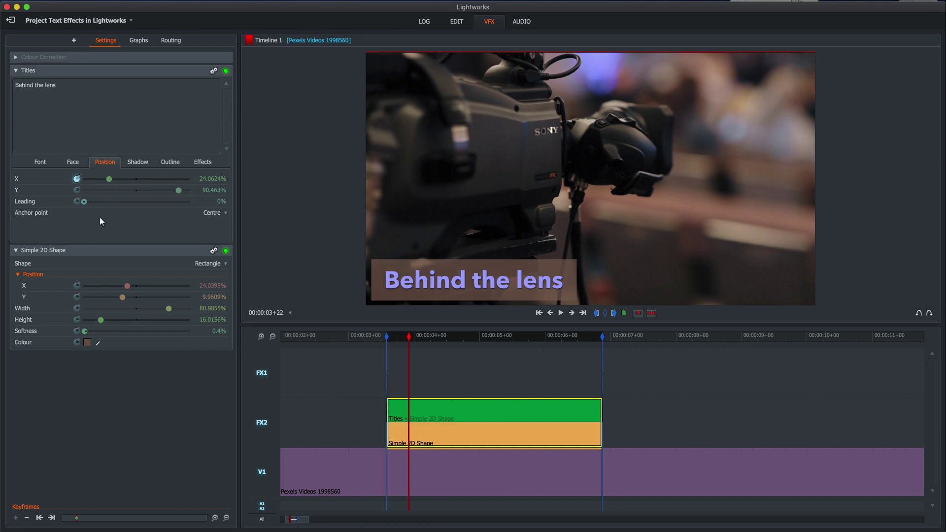
pyautogui.click(77, 286)
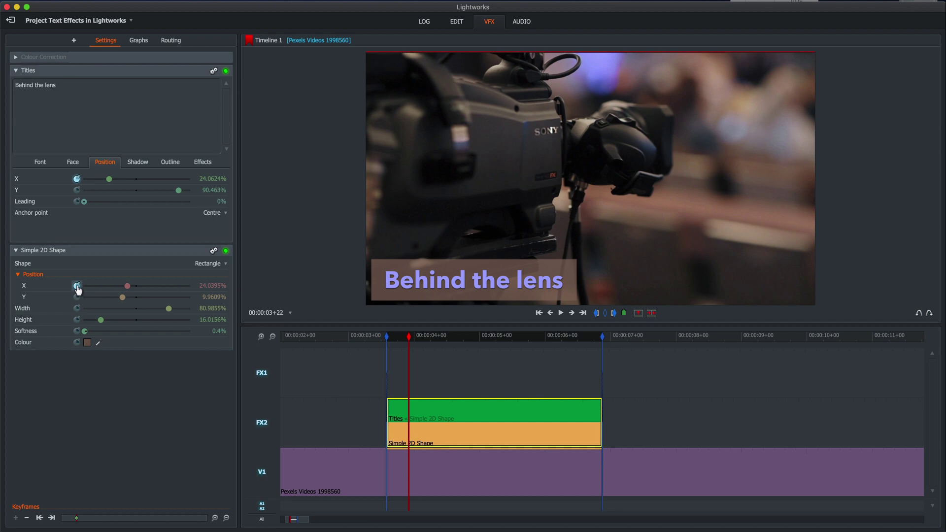
pyautogui.press('Up')
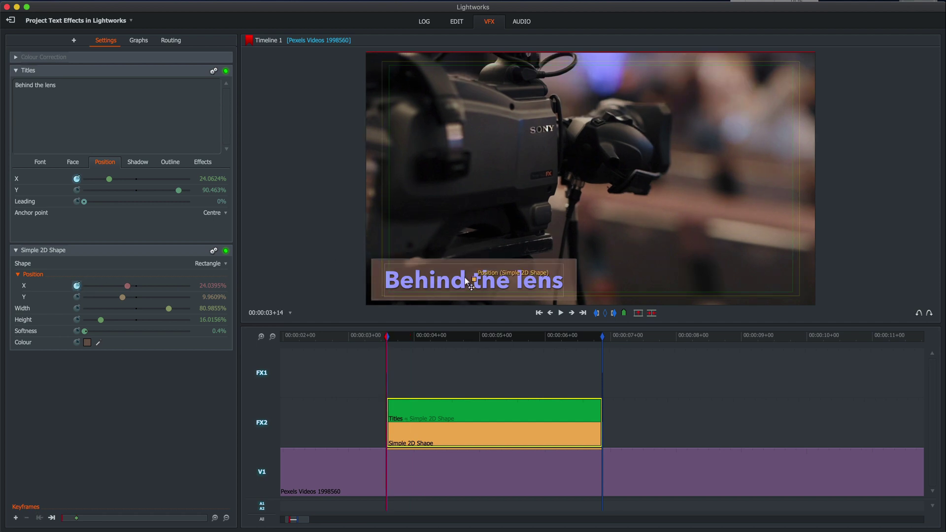
pyautogui.moveTo(474, 279); pyautogui.dragTo(261, 280)
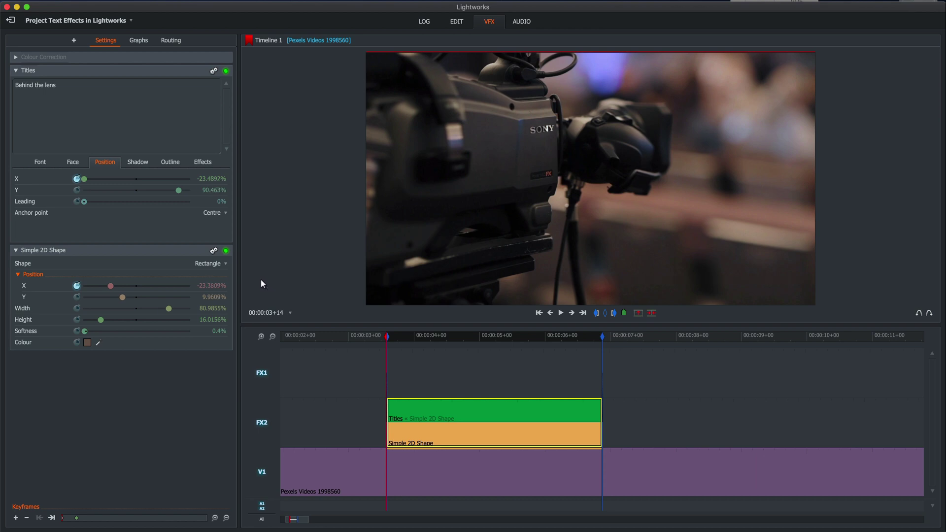
pyautogui.click(357, 335)
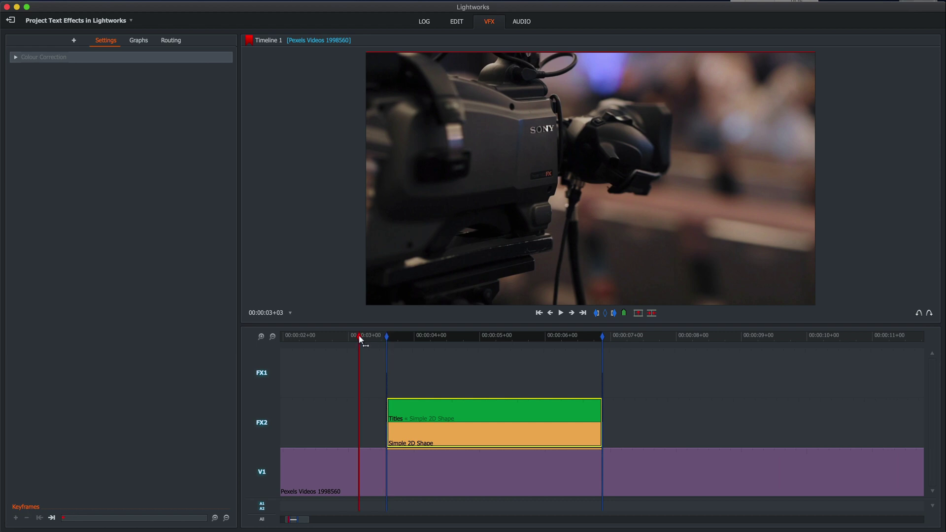
pyautogui.press('space')
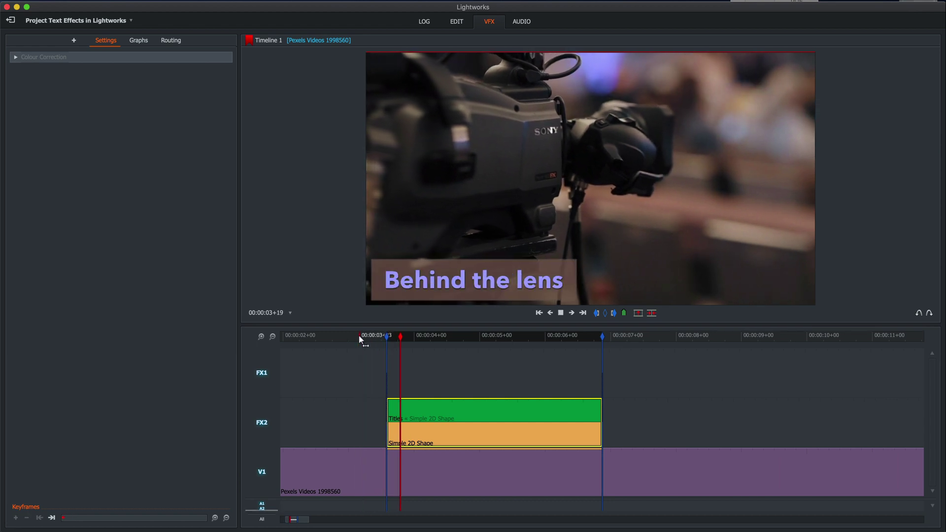
pyautogui.click(359, 335)
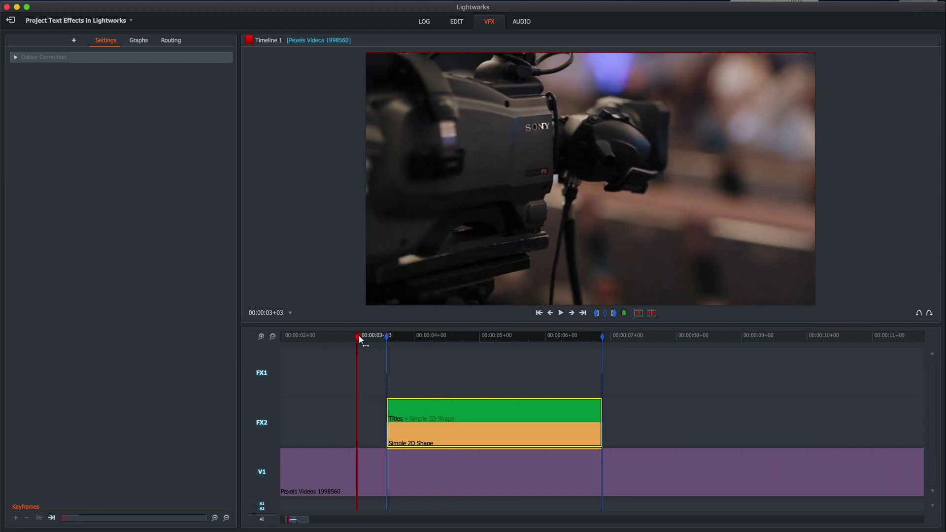
pyautogui.press('space')
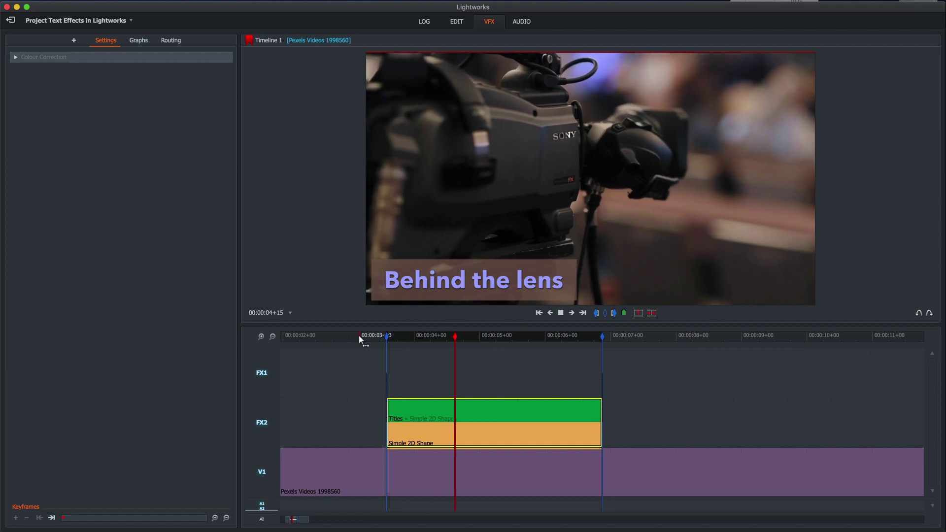
pyautogui.click(359, 337)
pyautogui.press('space')
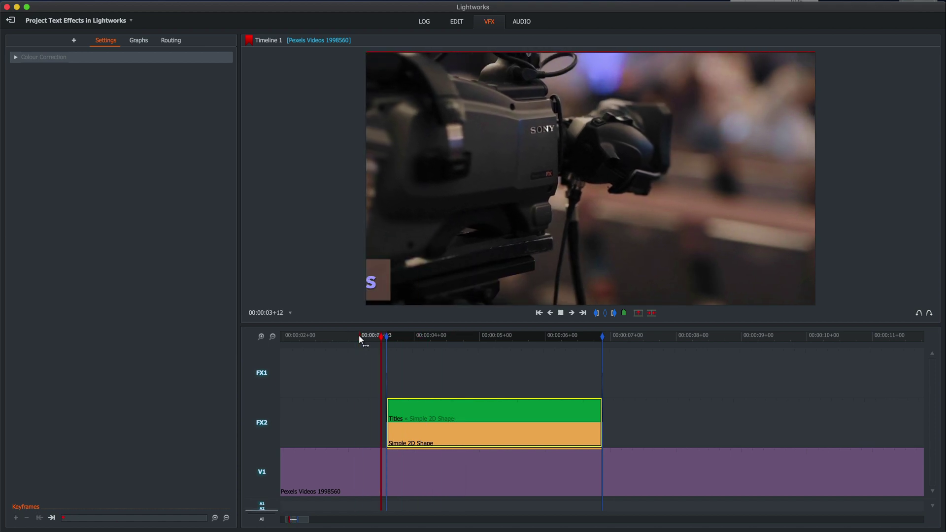
pyautogui.press('space')
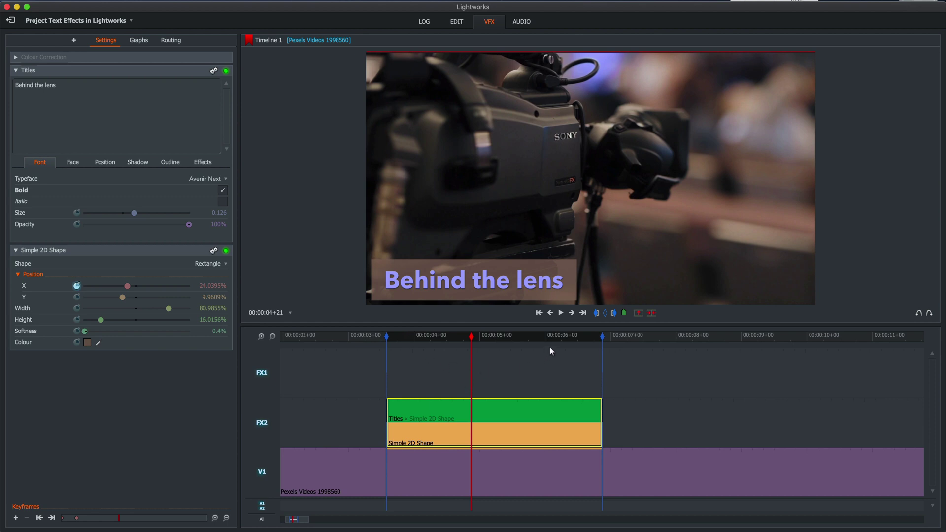
# Step: Add a hold keyframe for the brown box and title at 06+13
pyautogui.press('Down')
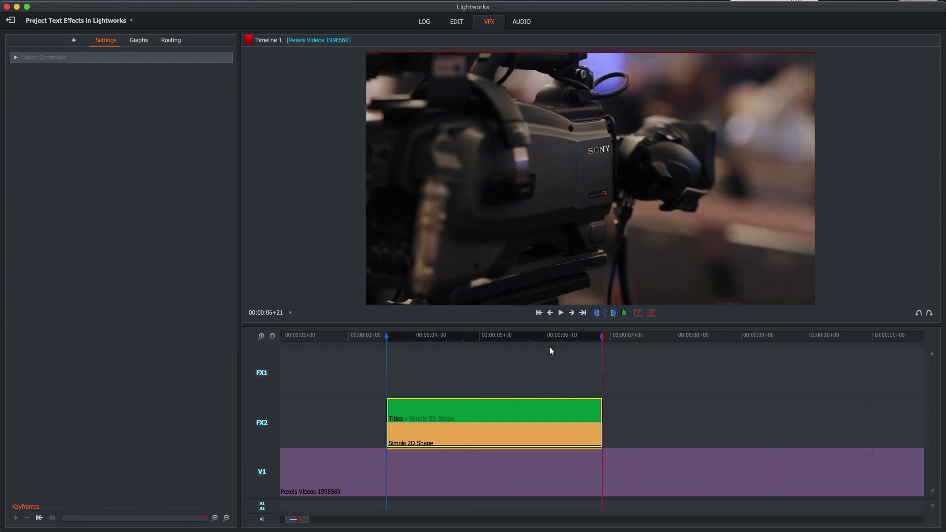
pyautogui.press('Left')
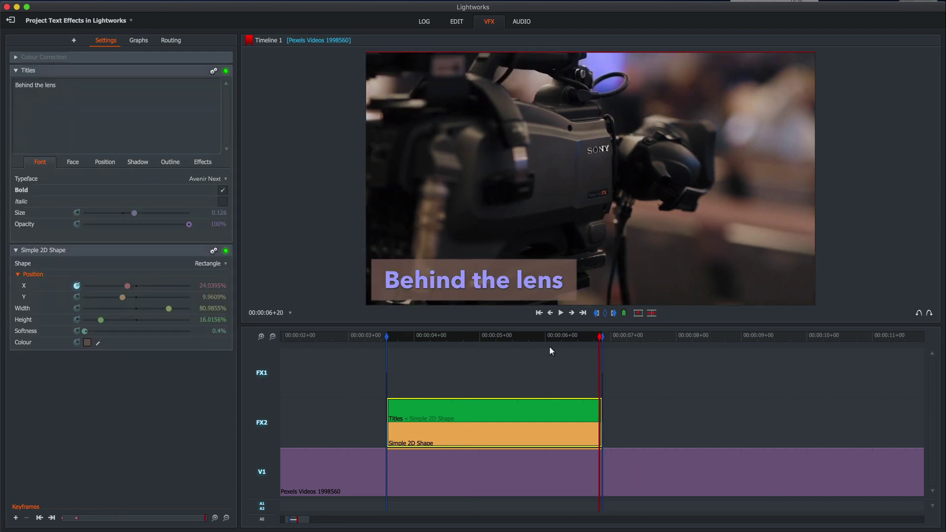
pyautogui.press('Left')
pyautogui.press('Left')
pyautogui.press('Left')
pyautogui.press('Left')
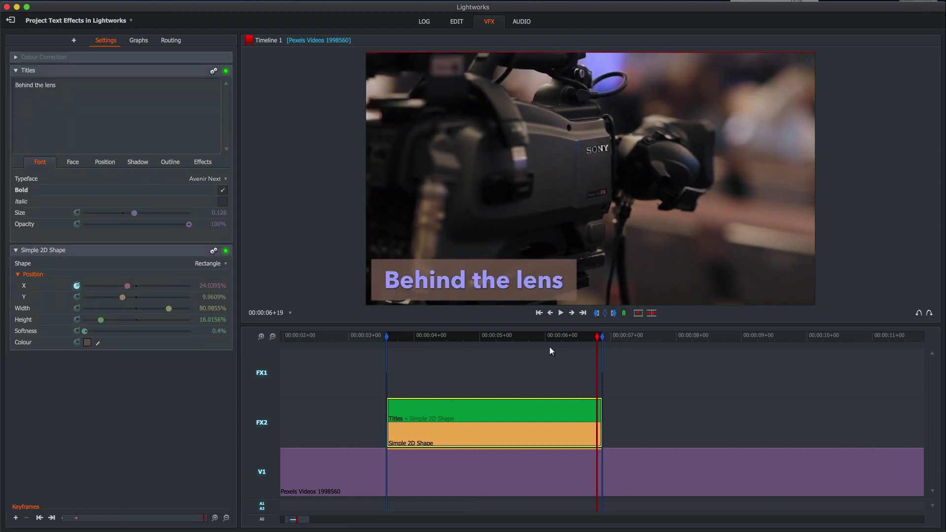
pyautogui.press('Left')
pyautogui.press('Left')
pyautogui.press('Left')
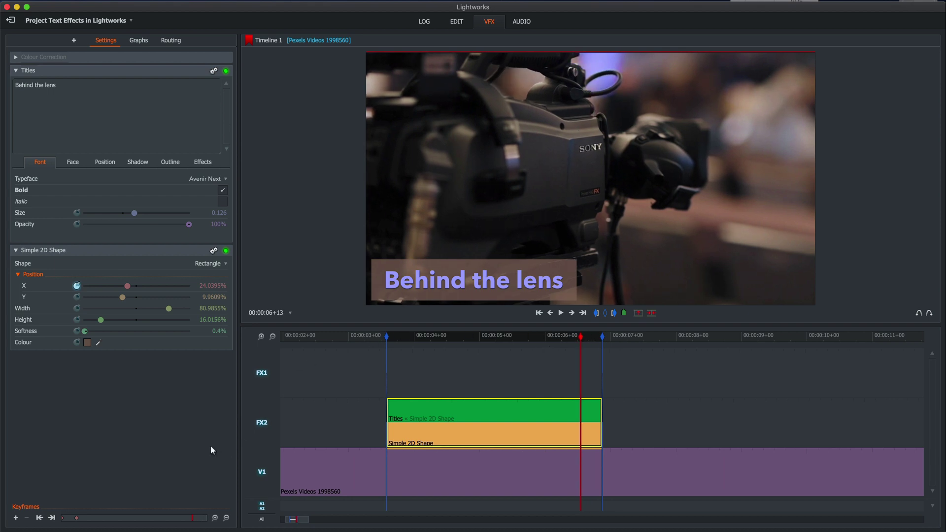
pyautogui.click(16, 517)
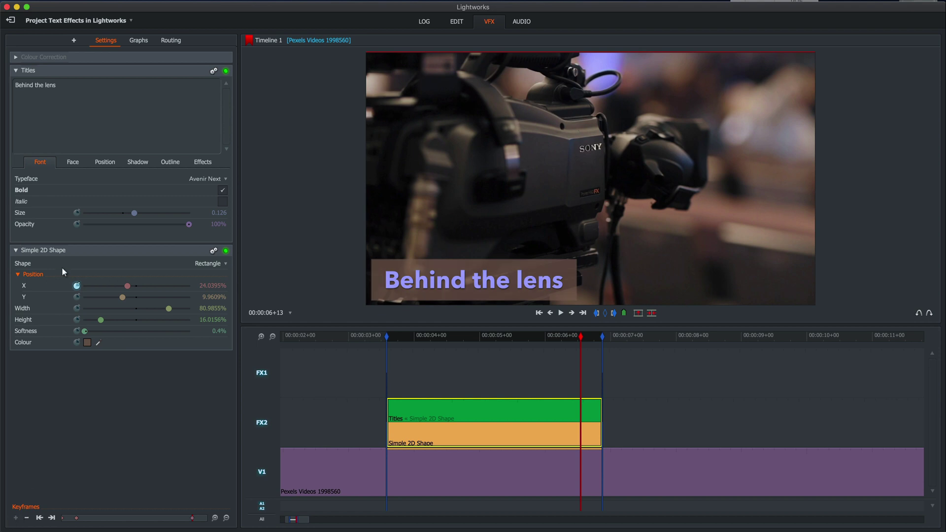
pyautogui.click(105, 162)
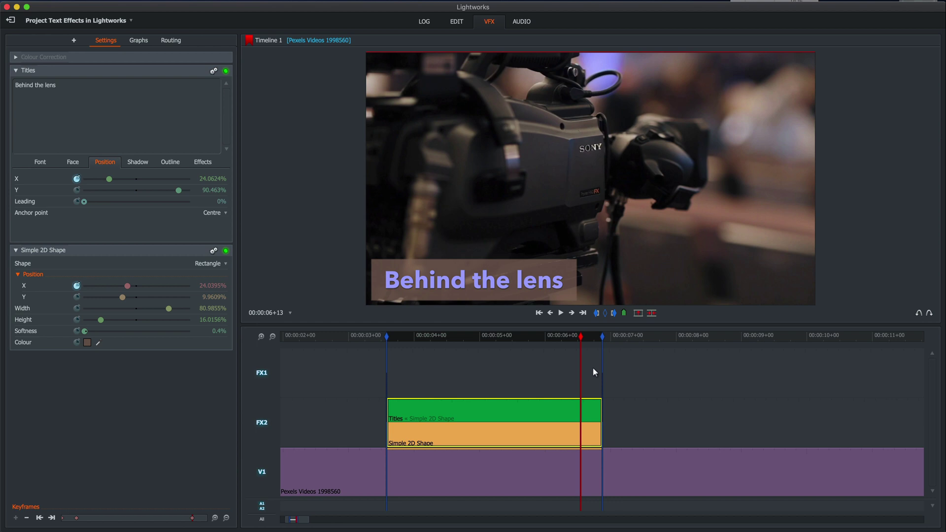
# Step: On the clip's last frame, move the box and title off the left edge to X about -24%
pyautogui.press('Right')
pyautogui.press('Right')
pyautogui.press('Right')
pyautogui.press('Right')
pyautogui.press('Right')
pyautogui.press('Right')
pyautogui.press('Right')
pyautogui.press('Right')
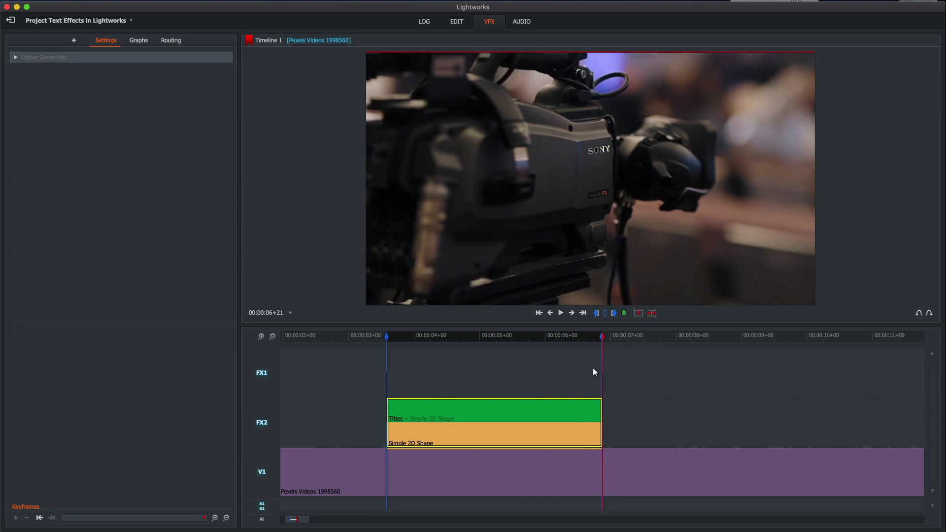
pyautogui.press('Left')
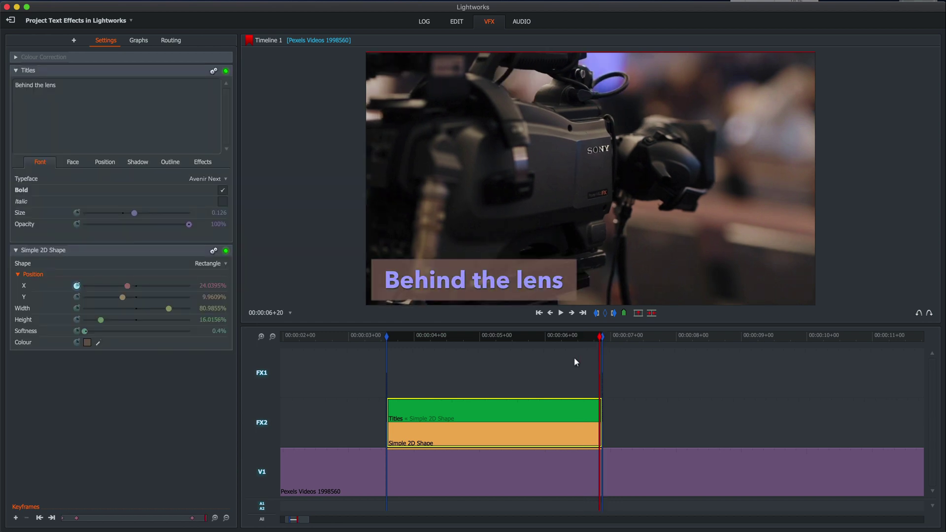
pyautogui.moveTo(472, 277); pyautogui.dragTo(257, 276)
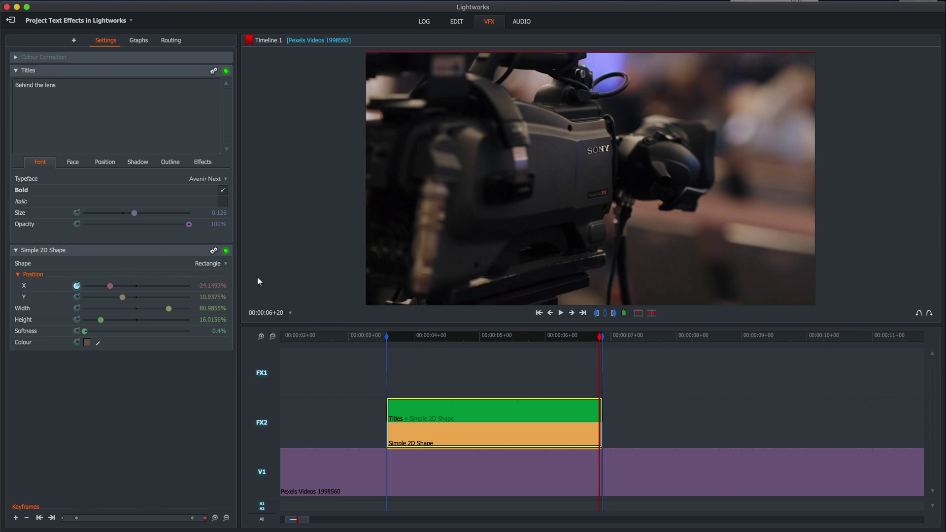
pyautogui.click(111, 162)
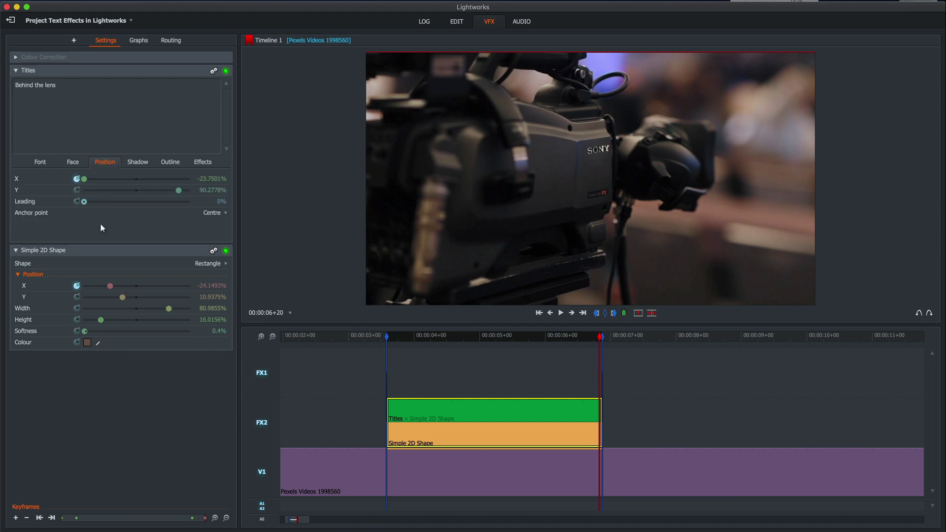
# Step: Preview the lower-third animation twice from just before the title, then park near 06+20
pyautogui.click(378, 338)
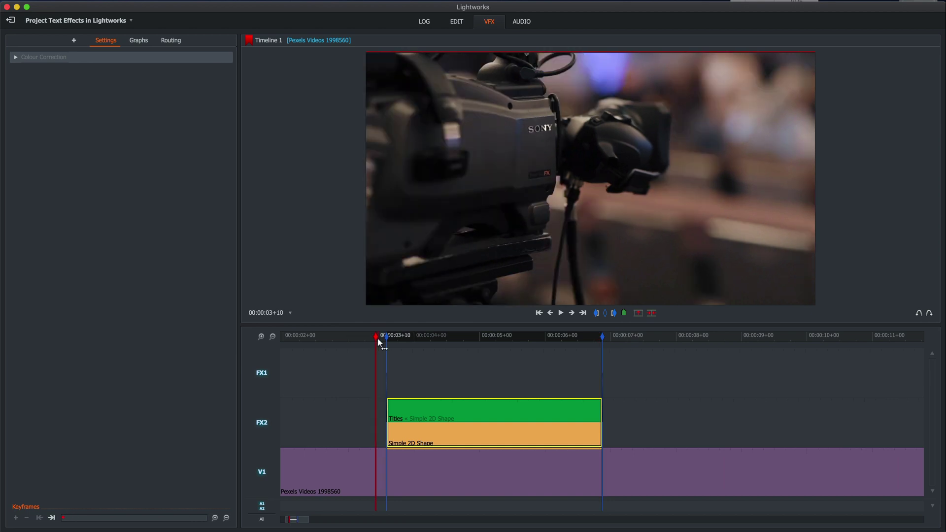
pyautogui.press('space')
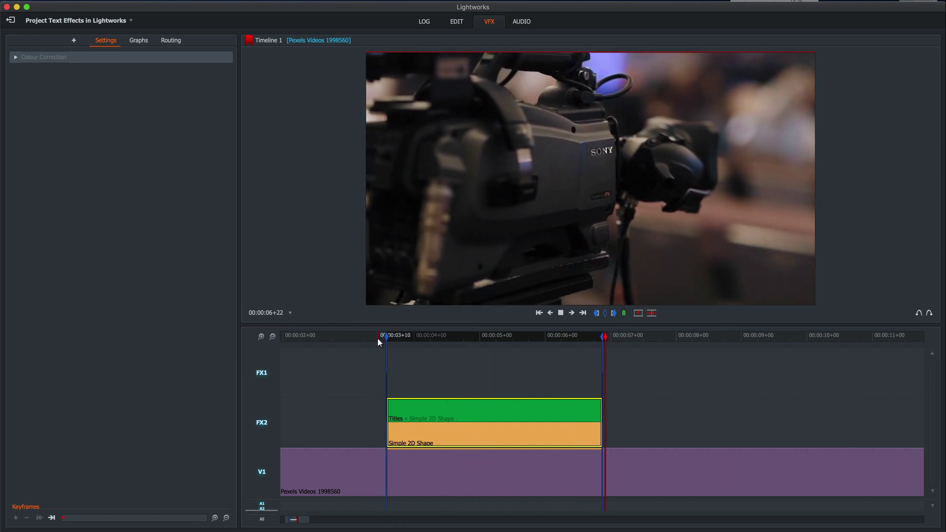
pyautogui.press('space')
pyautogui.click(373, 336)
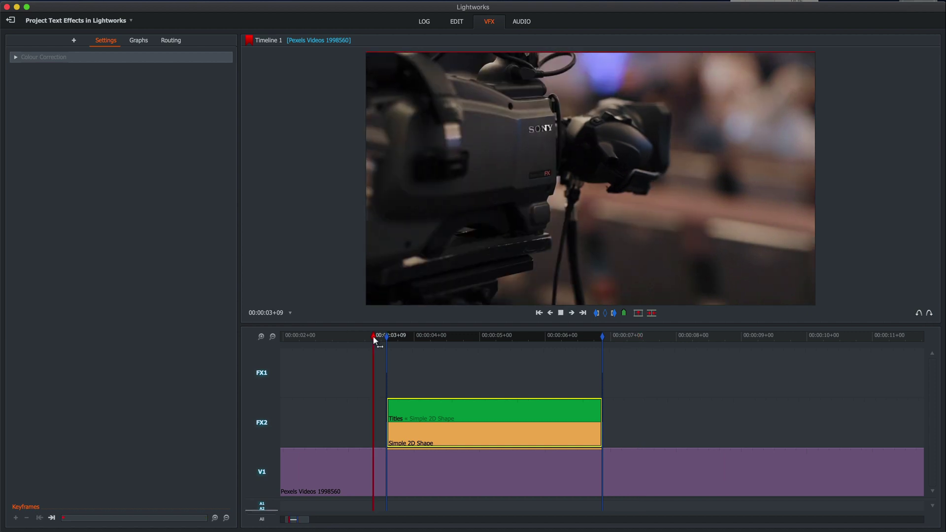
pyautogui.press('space')
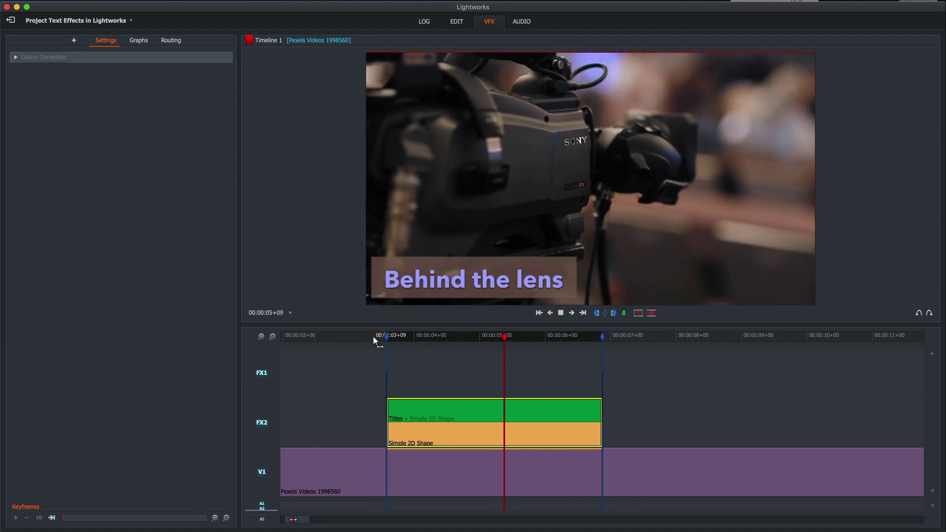
pyautogui.press('space')
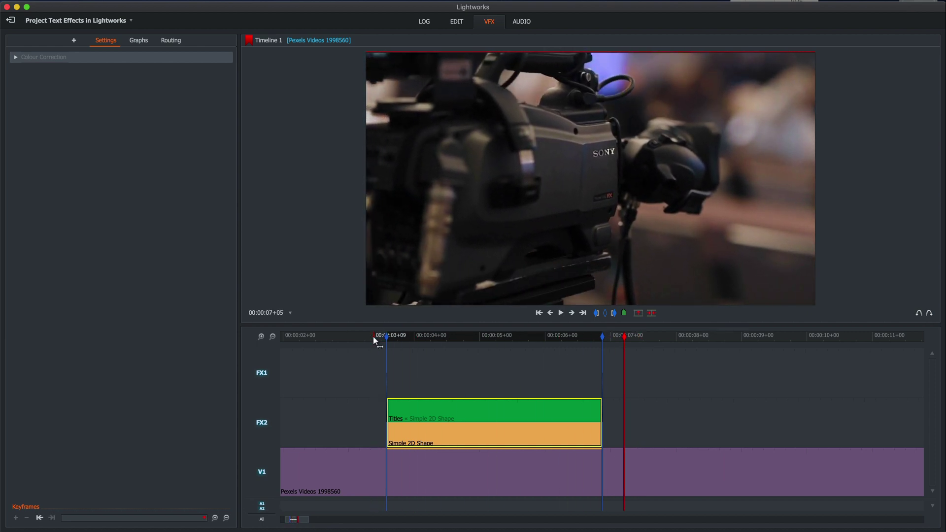
pyautogui.click(597, 336)
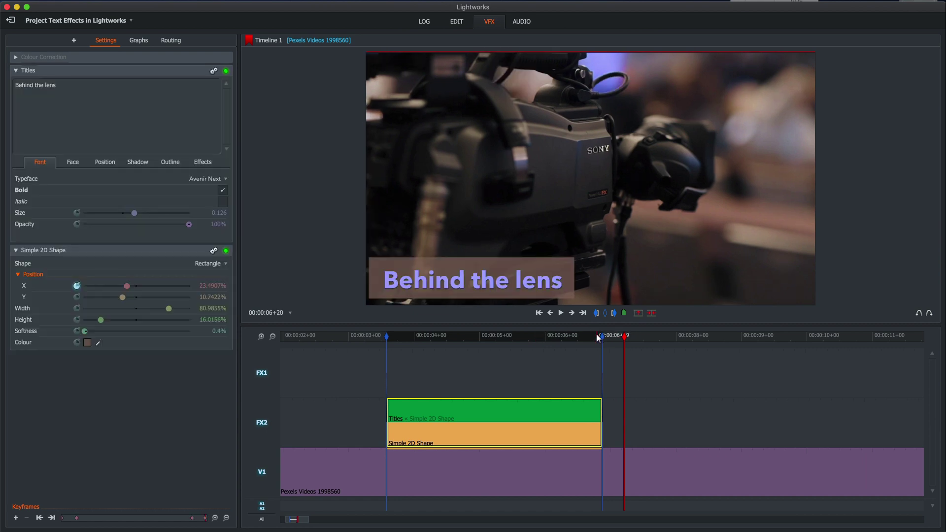
# Step: At 06+20, push the box and title off the right edge to X 123.71%
pyautogui.press('a')
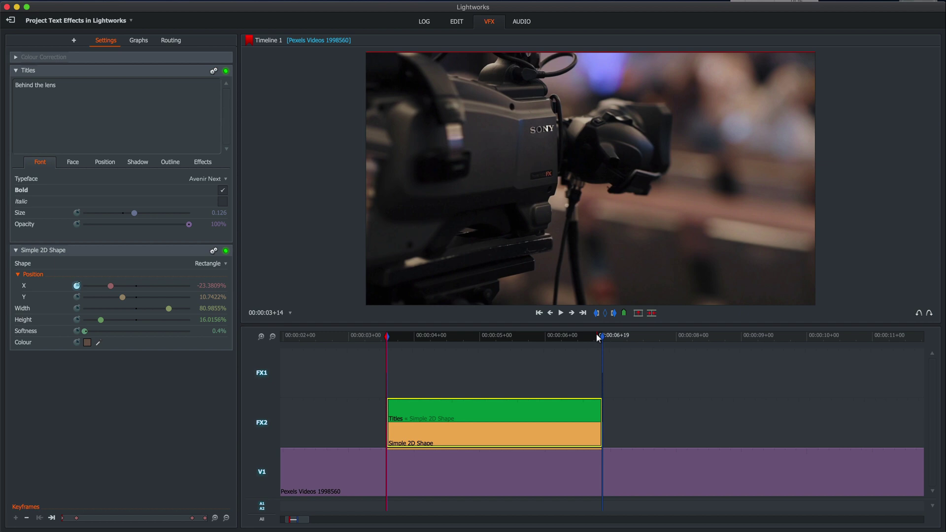
pyautogui.click(597, 336)
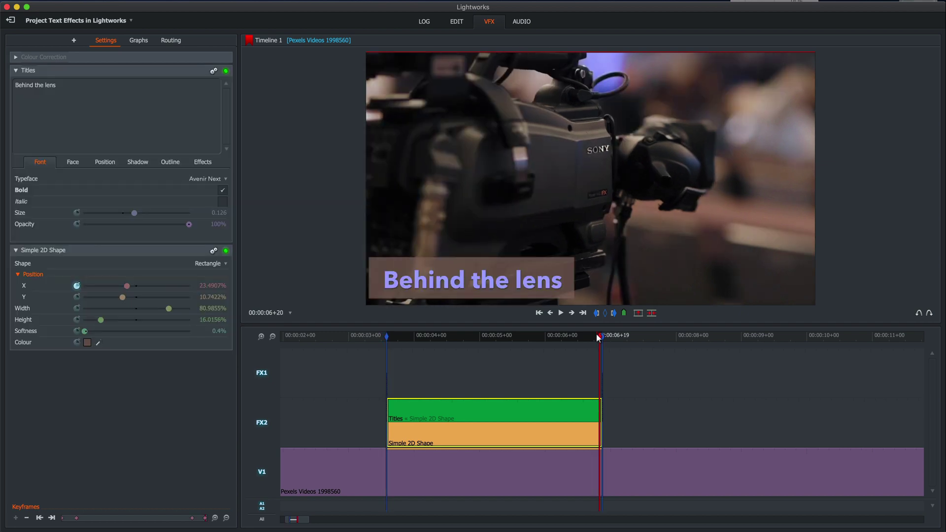
pyautogui.moveTo(471, 278); pyautogui.dragTo(921, 282)
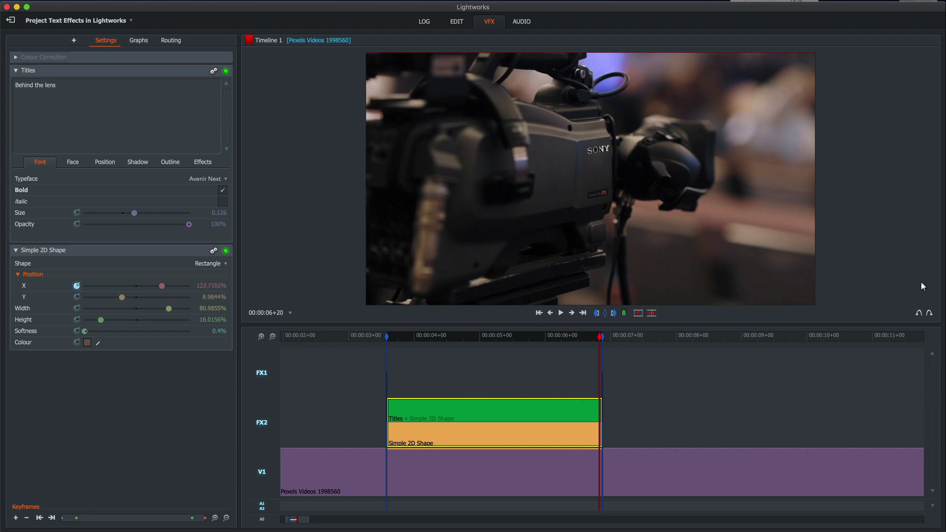
pyautogui.click(370, 337)
pyautogui.press('space')
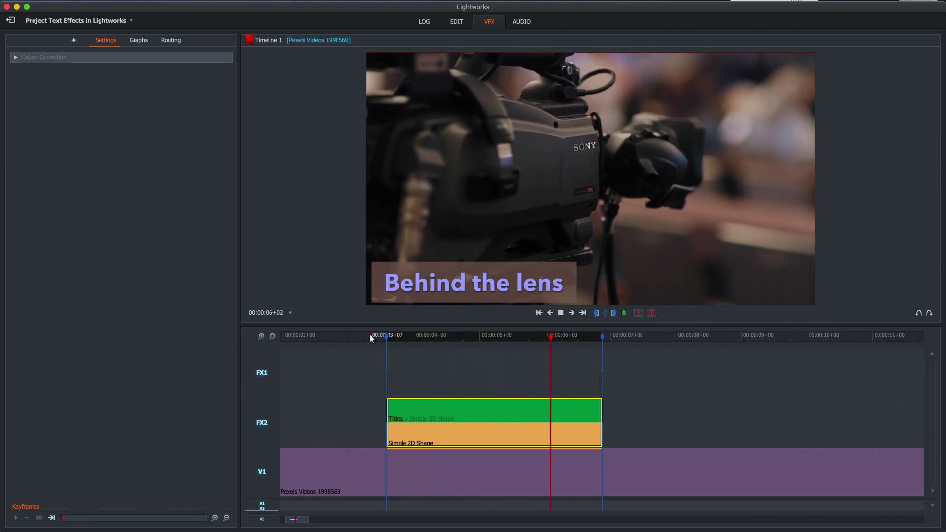
pyautogui.press('space')
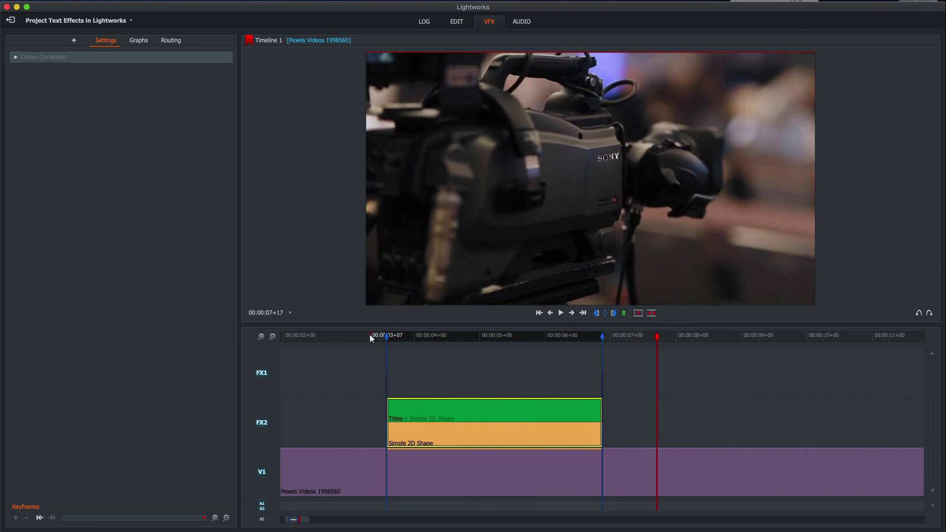
pyautogui.click(363, 337)
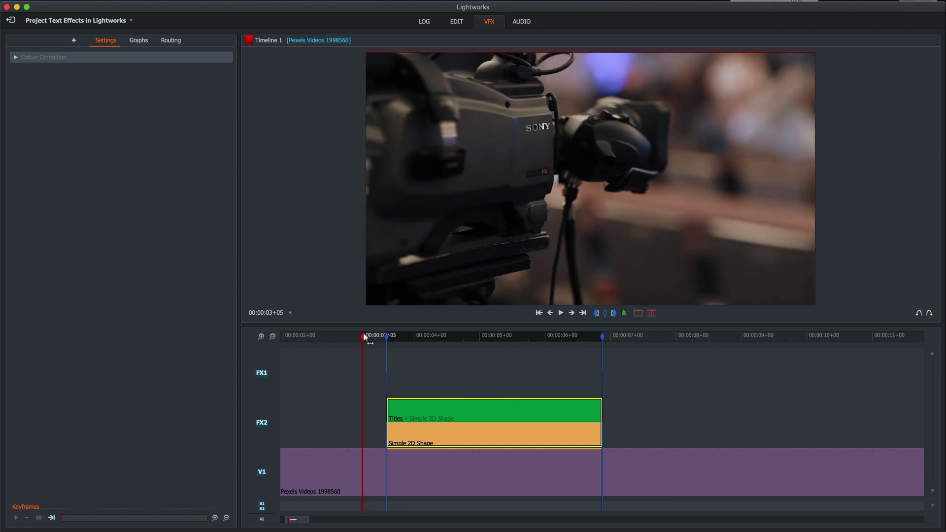
pyautogui.press('space')
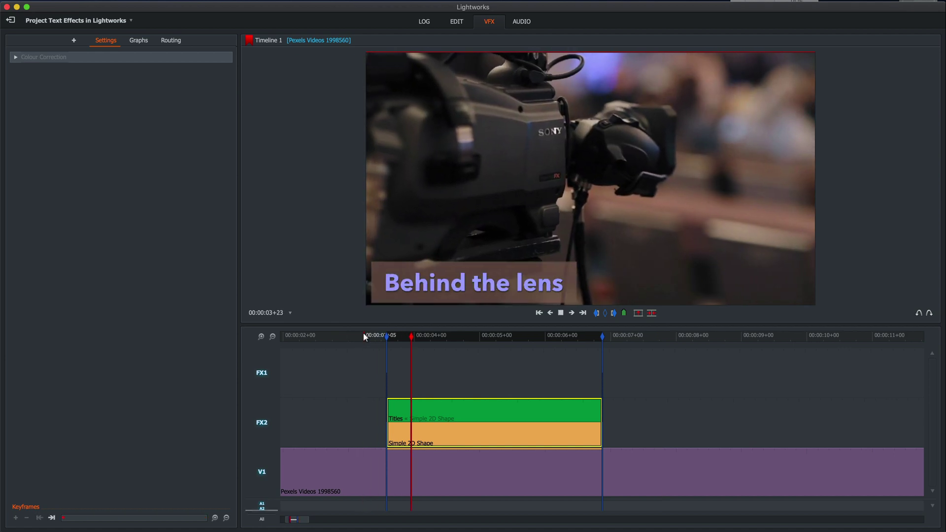
pyautogui.press('space')
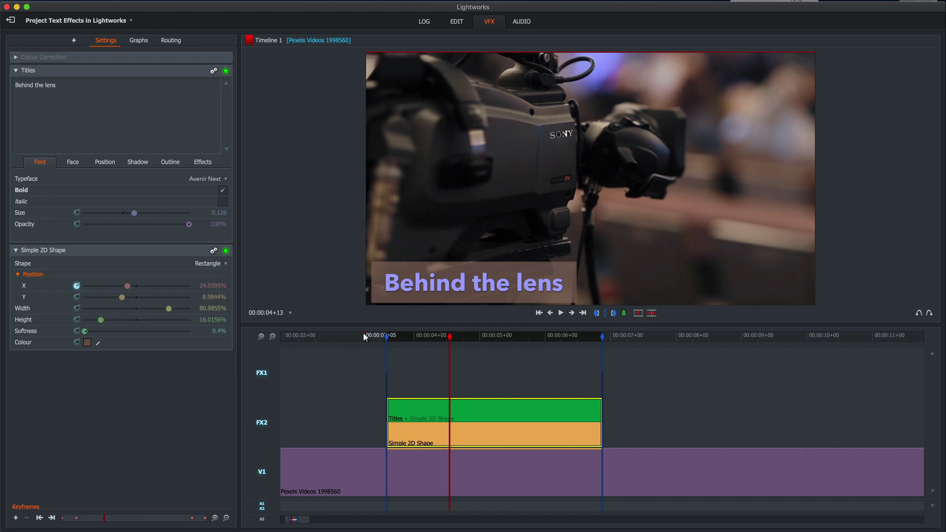
# Step: Zoom the timeline out and play from 23+05, stopping on the Sample text title
pyautogui.scroll(-6, 379, 364)
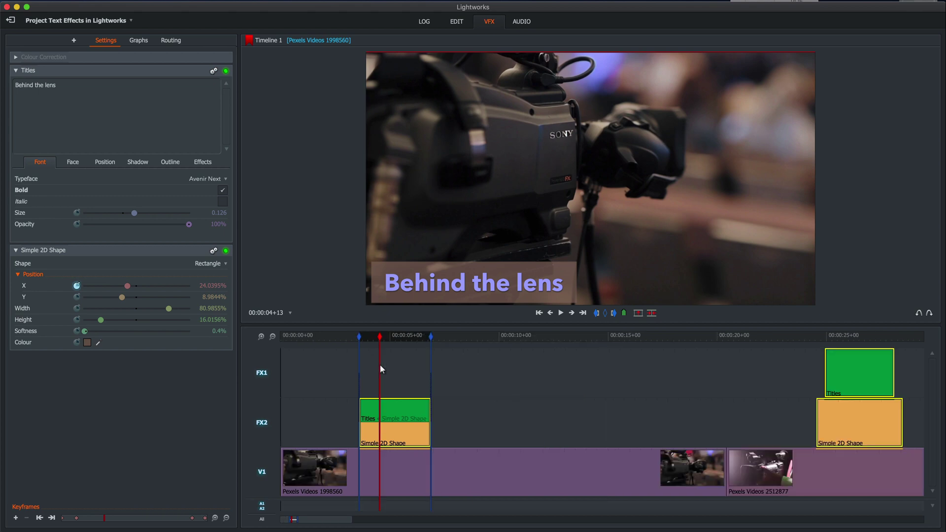
pyautogui.click(449, 337)
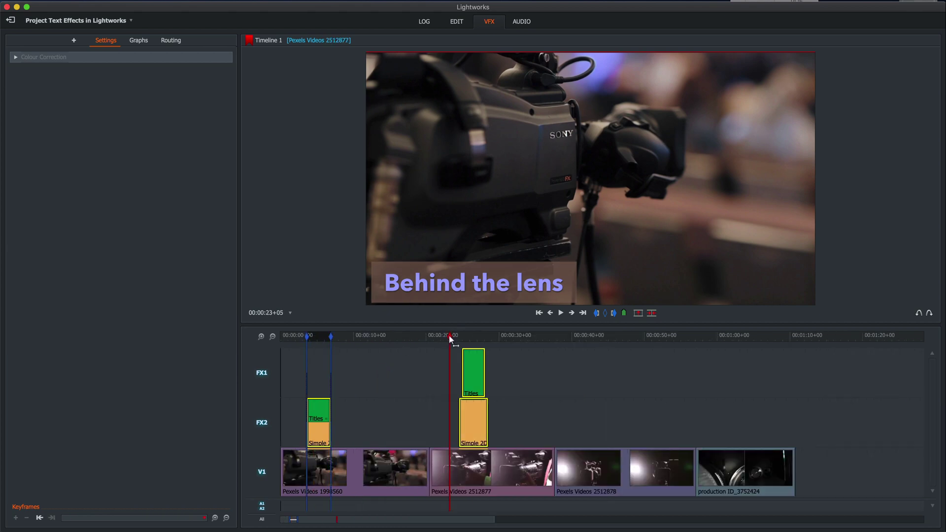
pyautogui.press('space')
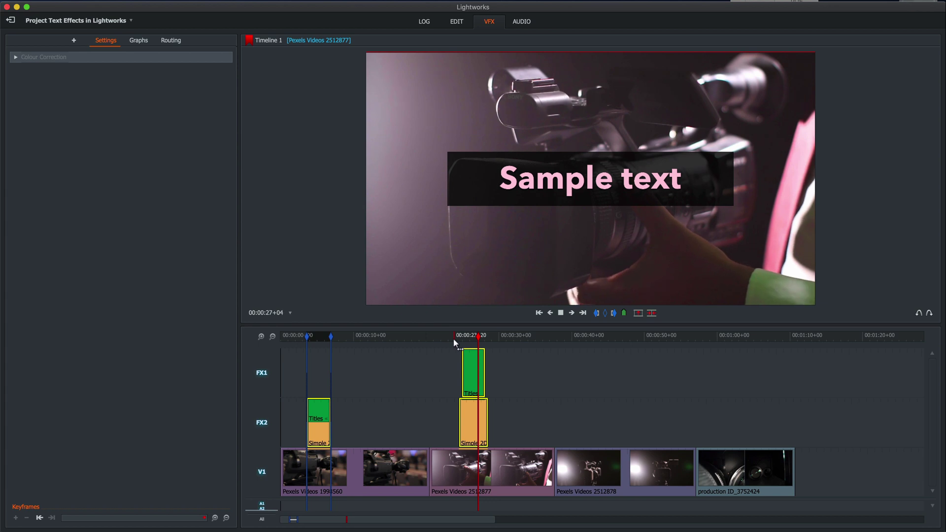
pyautogui.press('space')
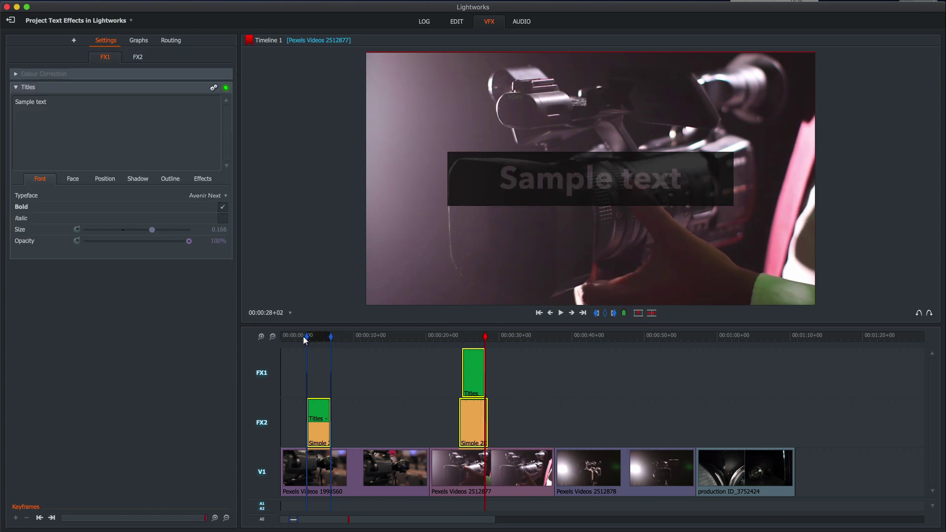
# Step: Replay from the first title's clip, then play on from the Sample text title through later clips
pyautogui.click(305, 336)
pyautogui.press('space')
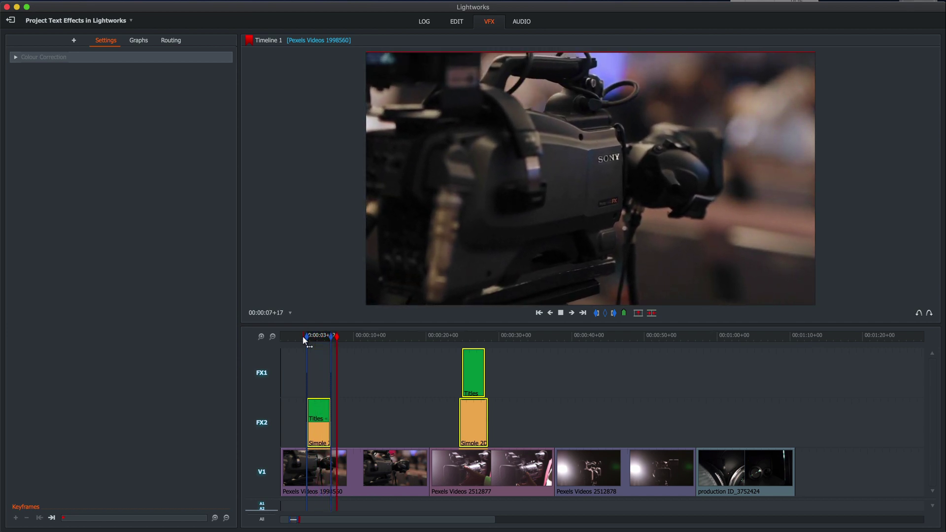
pyautogui.click(468, 336)
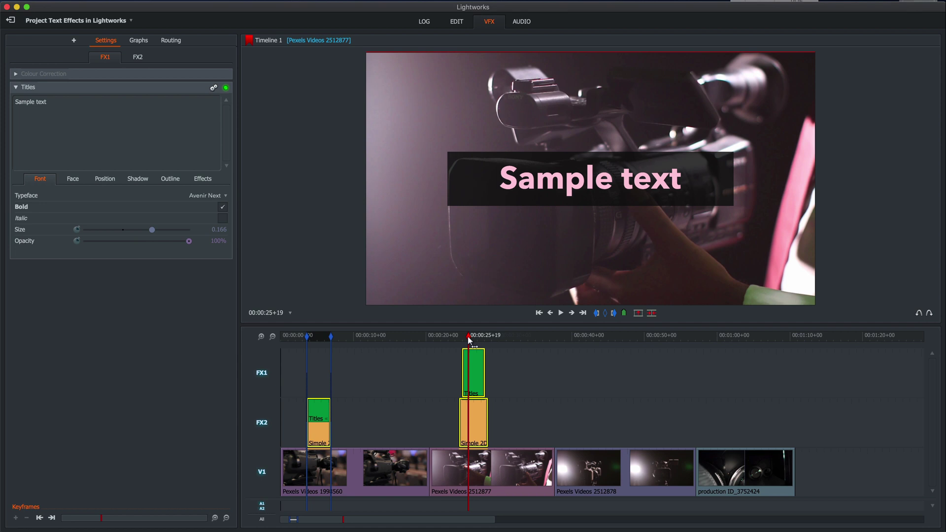
pyautogui.click(513, 336)
pyautogui.press('space')
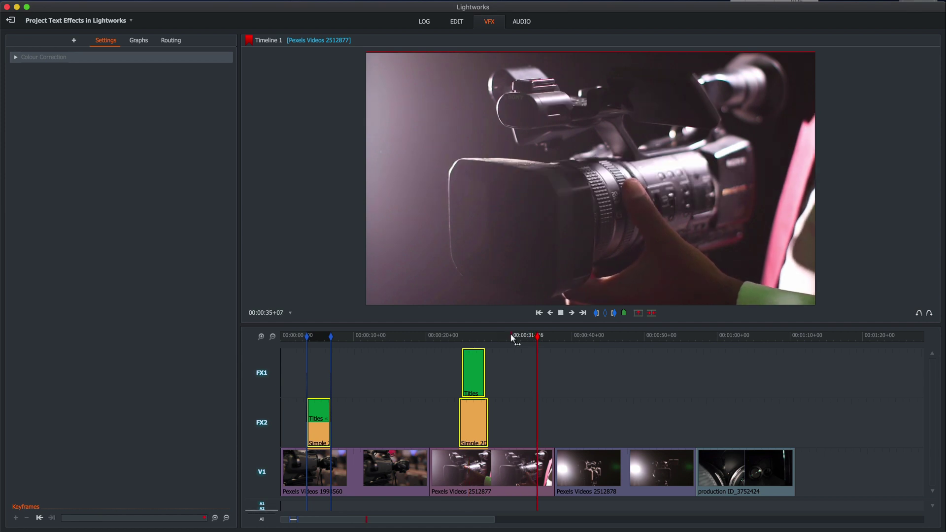